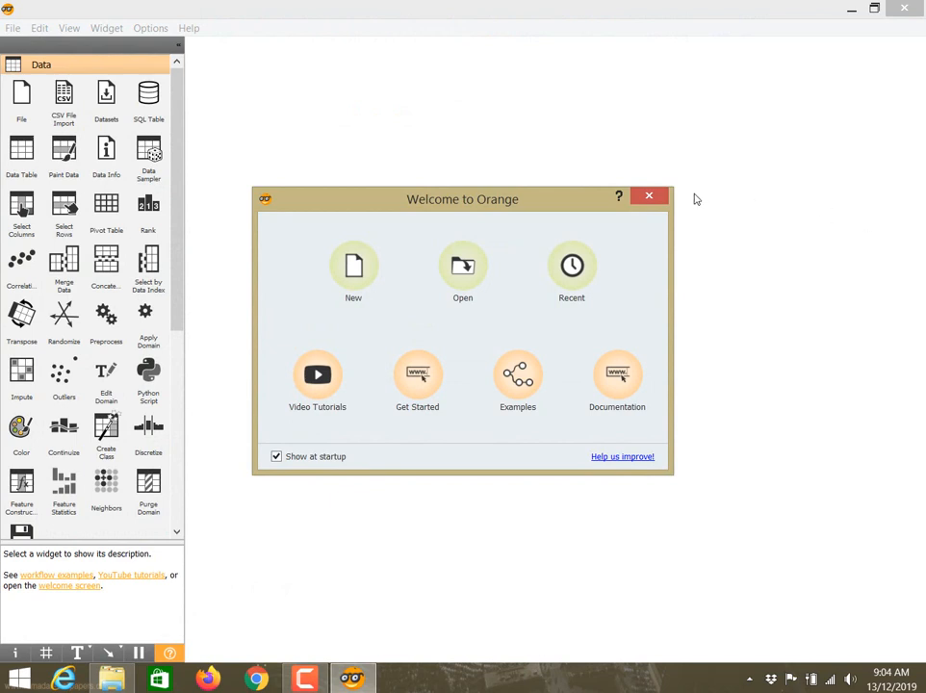
- Dismiss the welcome screen and add a File widget to the empty workflow canvas
left_click(647, 197)
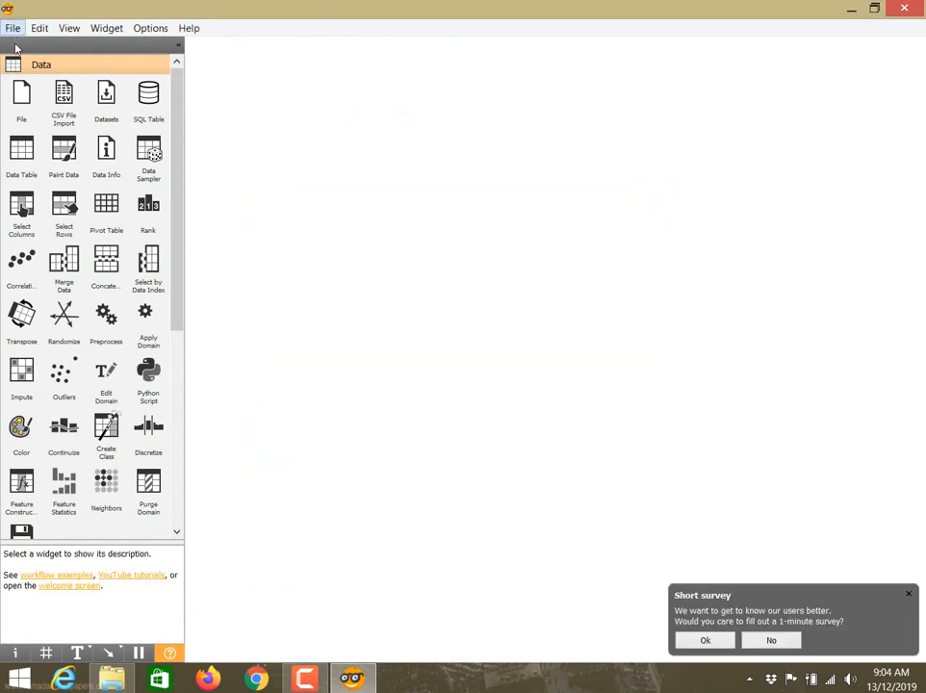
left_click(21, 96)
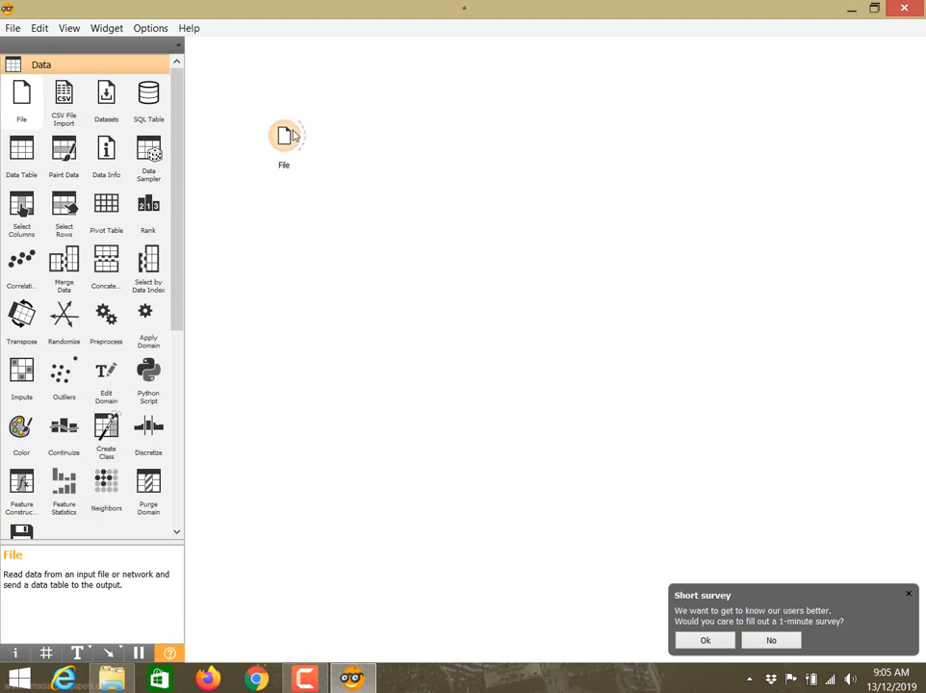
left_click(358, 677)
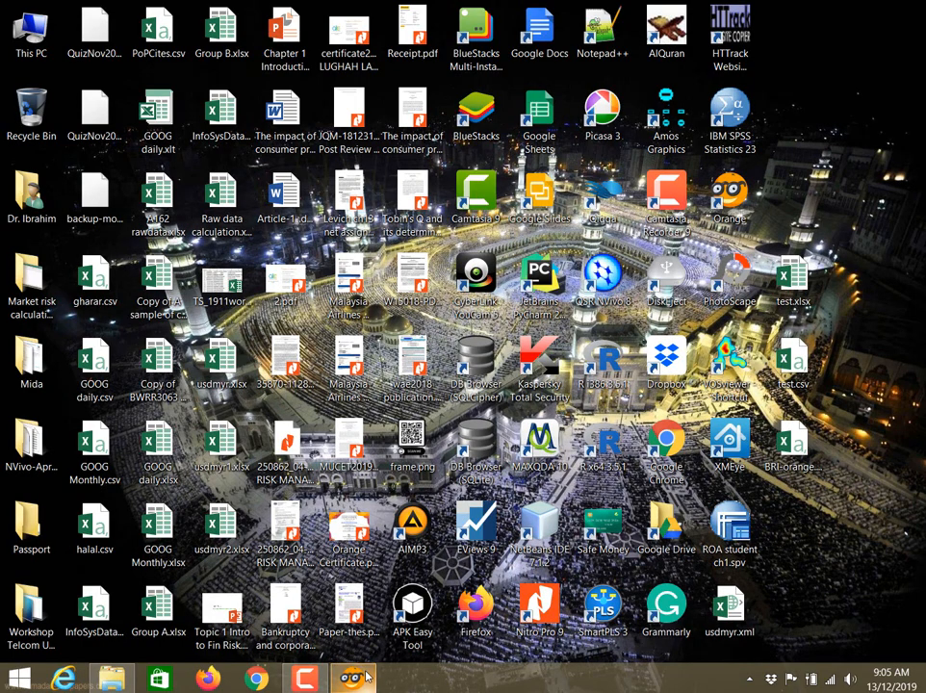
left_click(363, 676)
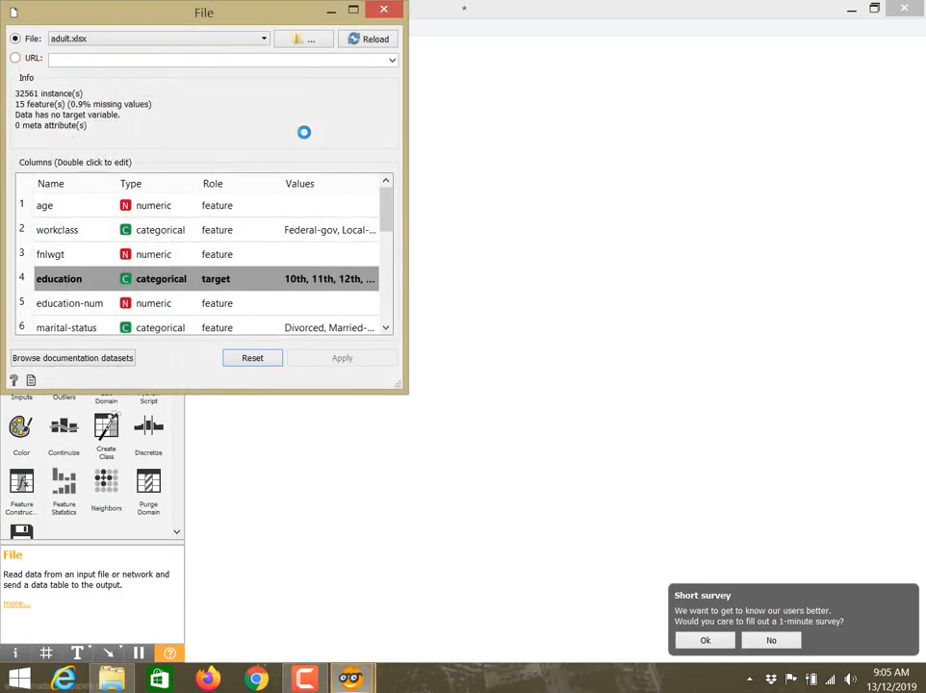
- Load food.xlsx from the OrangeWorkshop CaseStudy1 folder into the File widget and move its window clear of the widget list
left_click(321, 44)
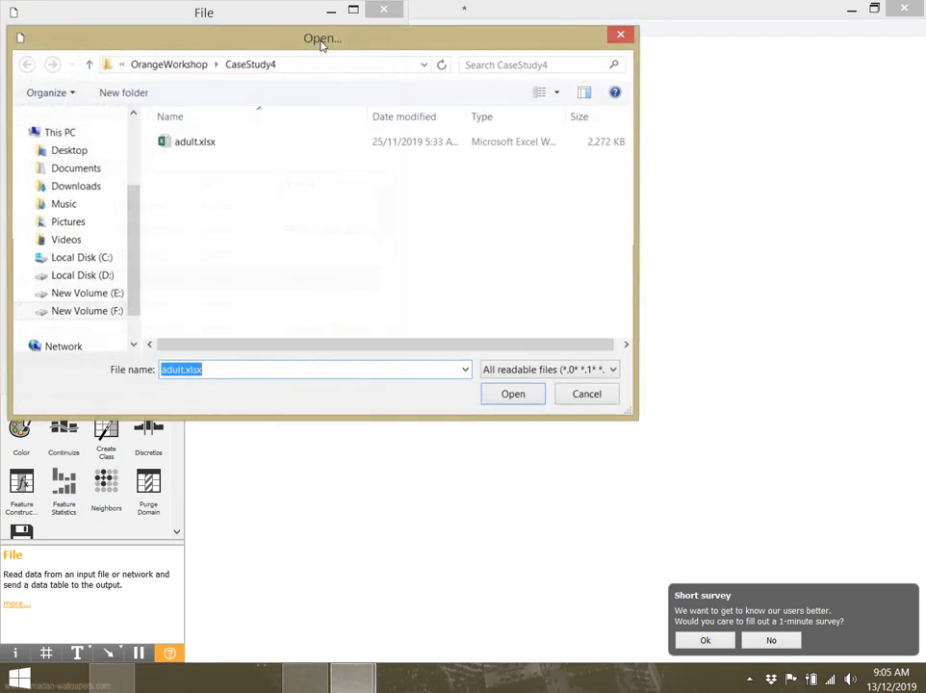
left_click(91, 64)
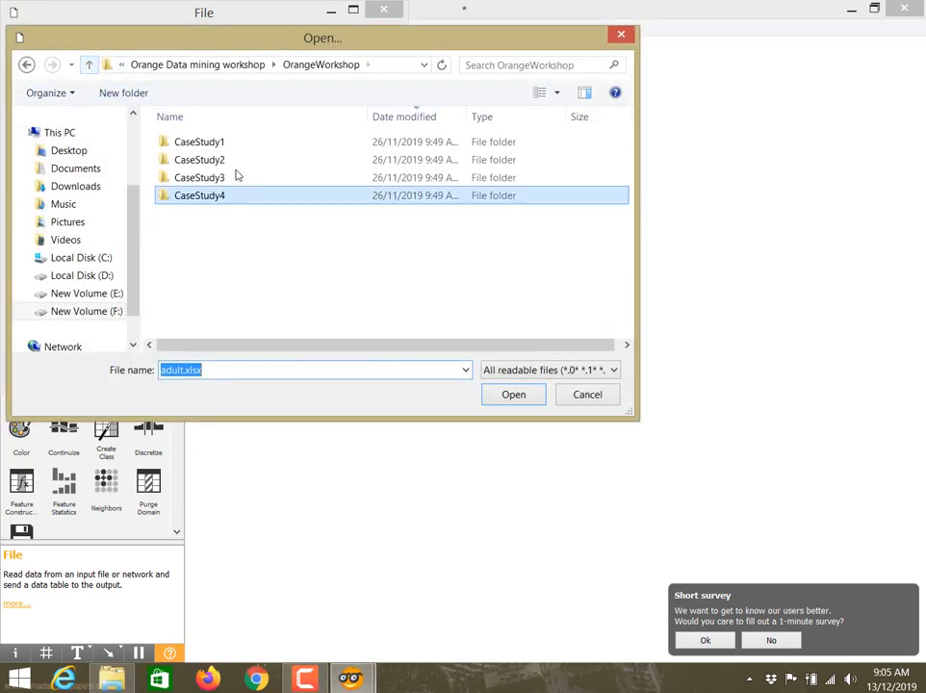
double_click(231, 145)
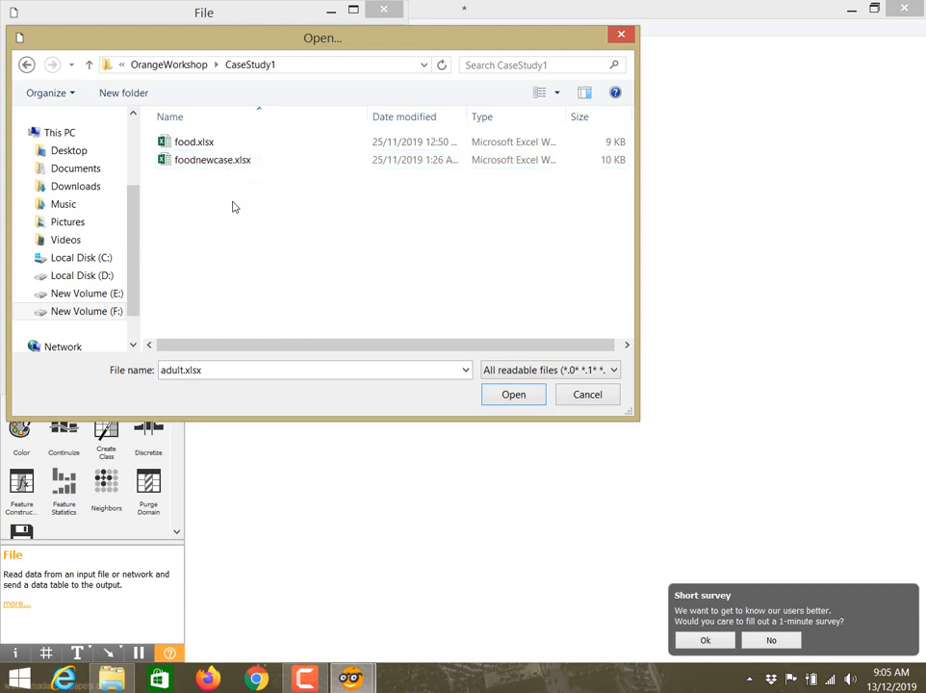
double_click(230, 147)
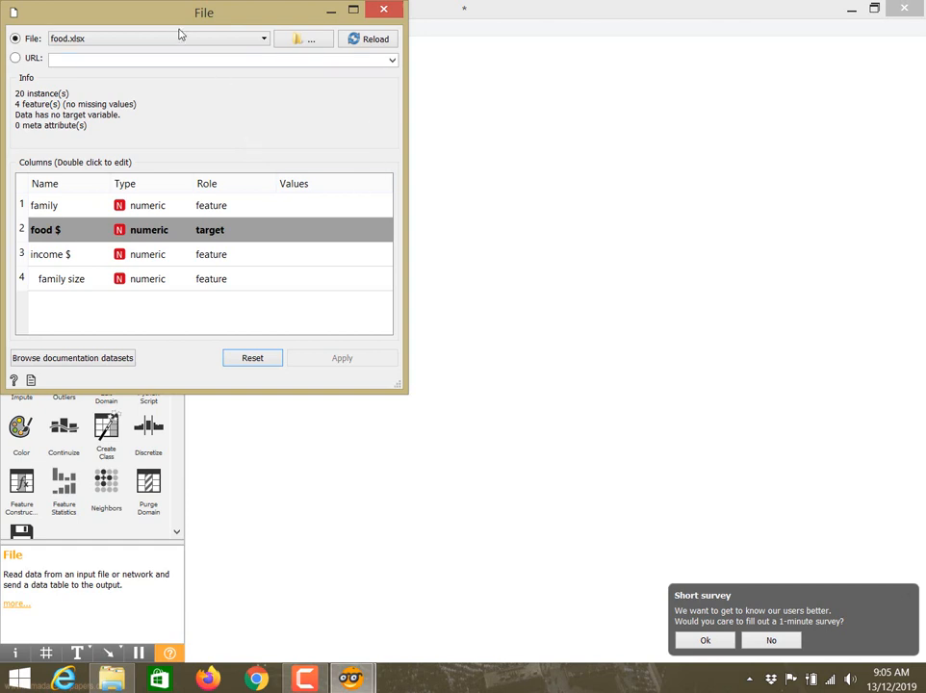
left_click_drag(200, 11, 401, 16)
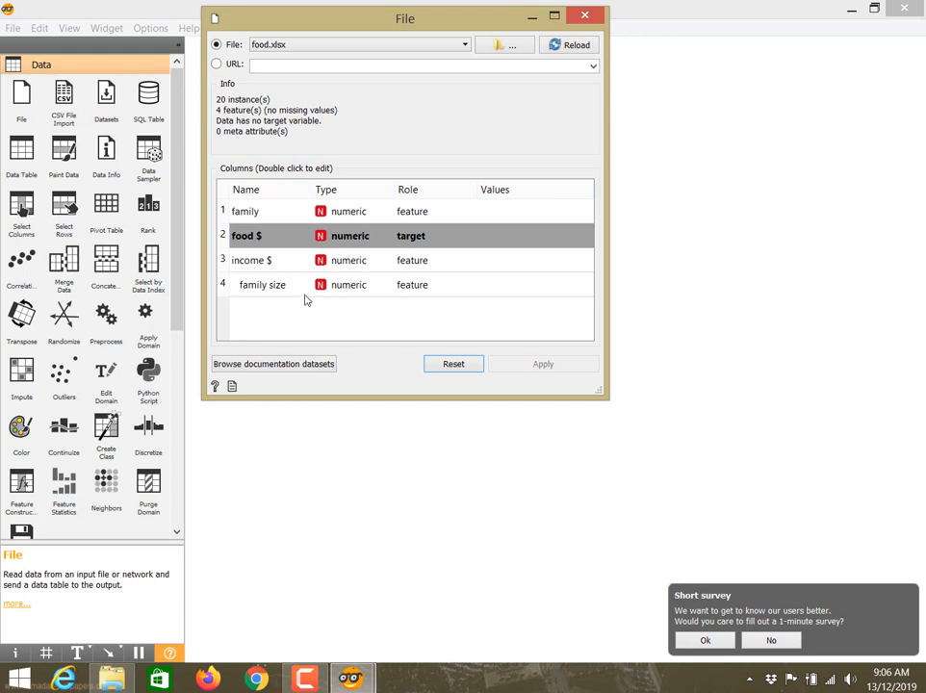
- Try out the role options for the food $ column, choosing target and then feature
double_click(272, 214)
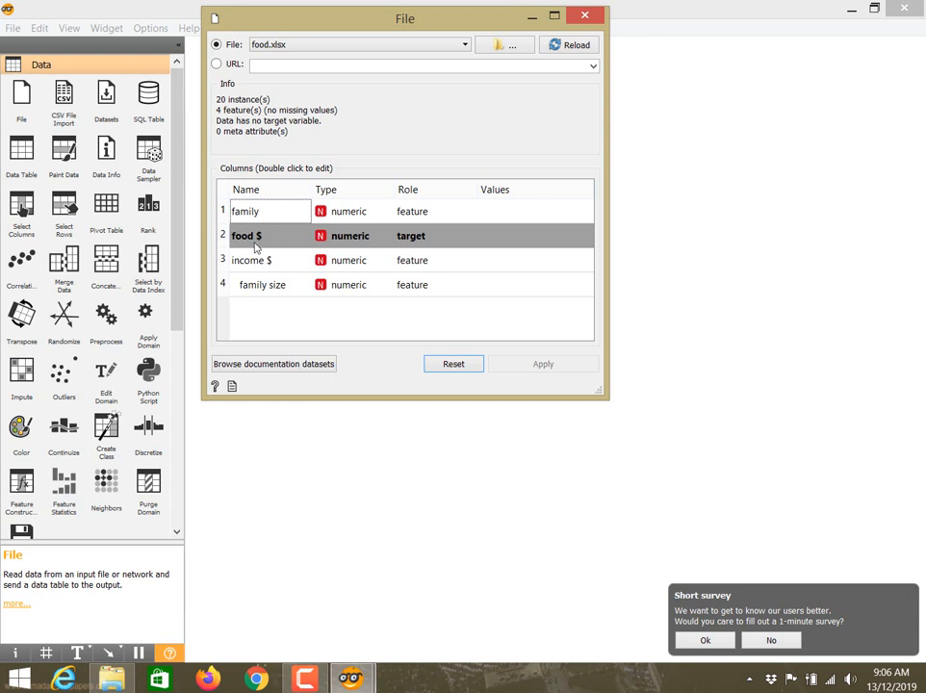
double_click(410, 240)
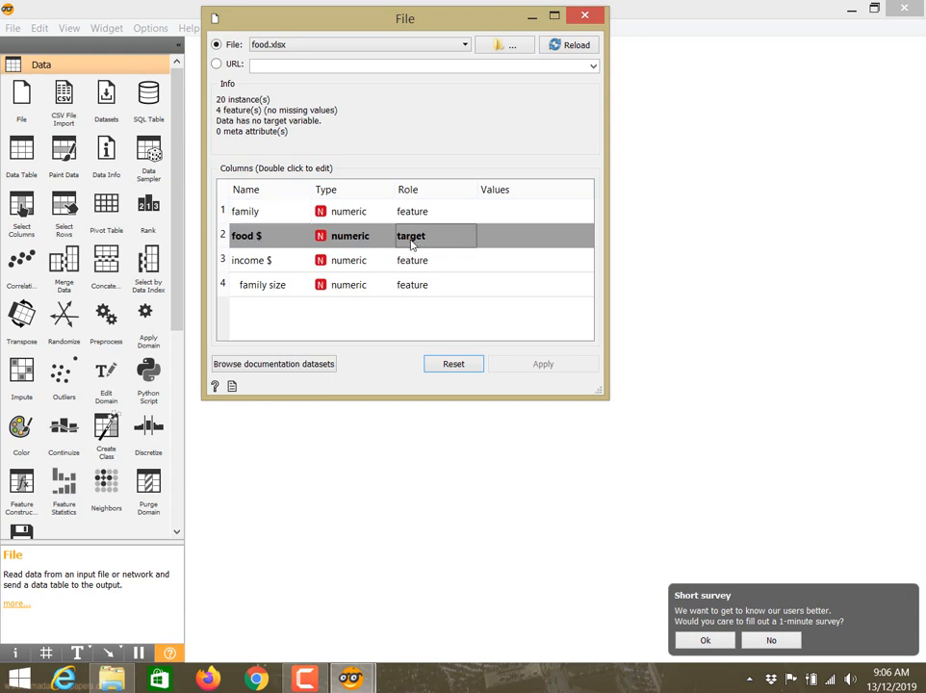
left_click(411, 240)
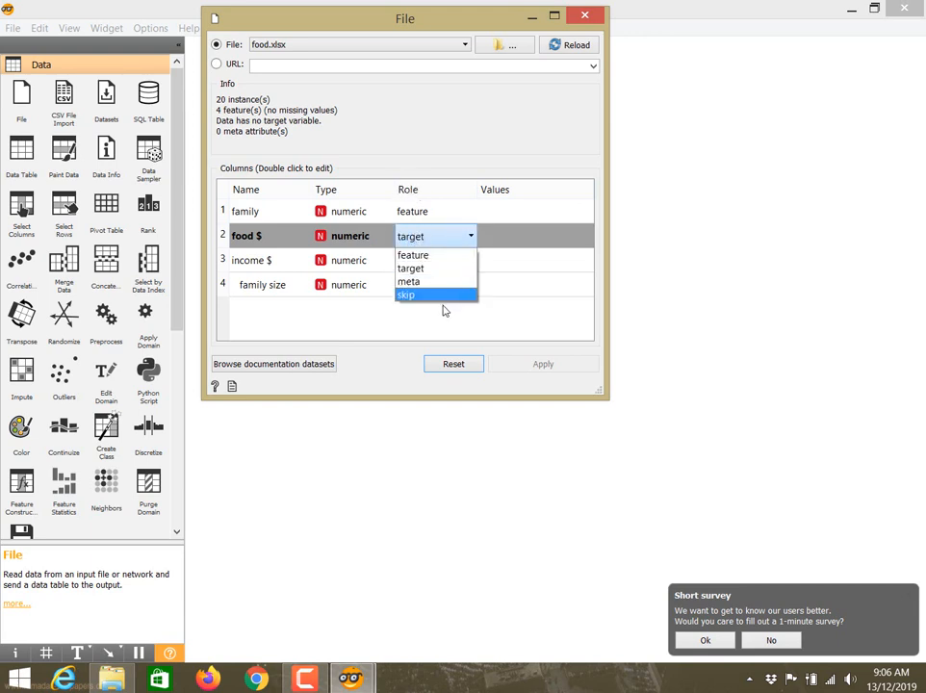
left_click(446, 273)
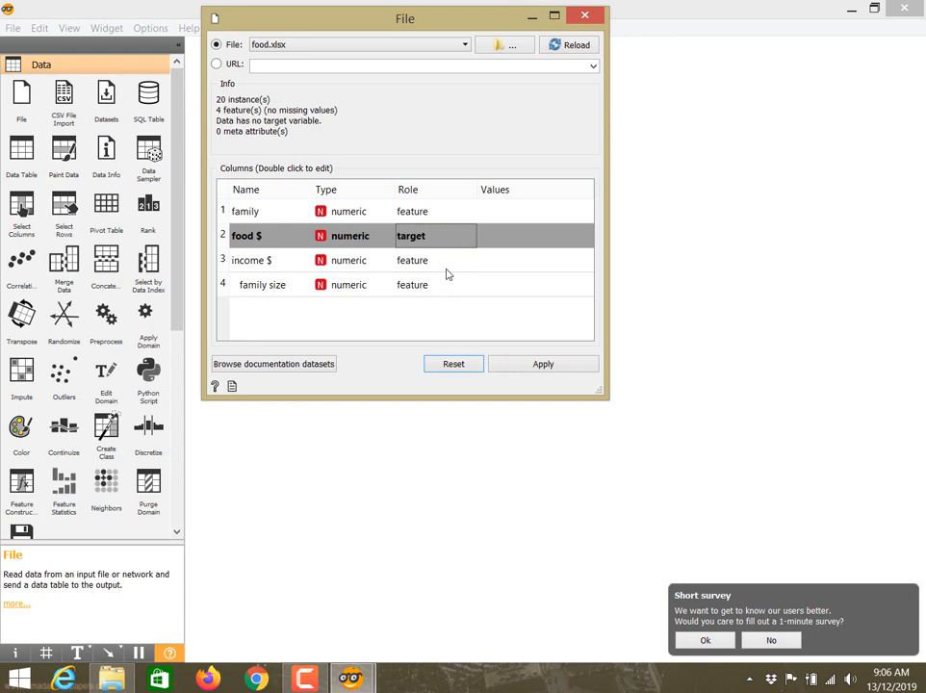
left_click(448, 241)
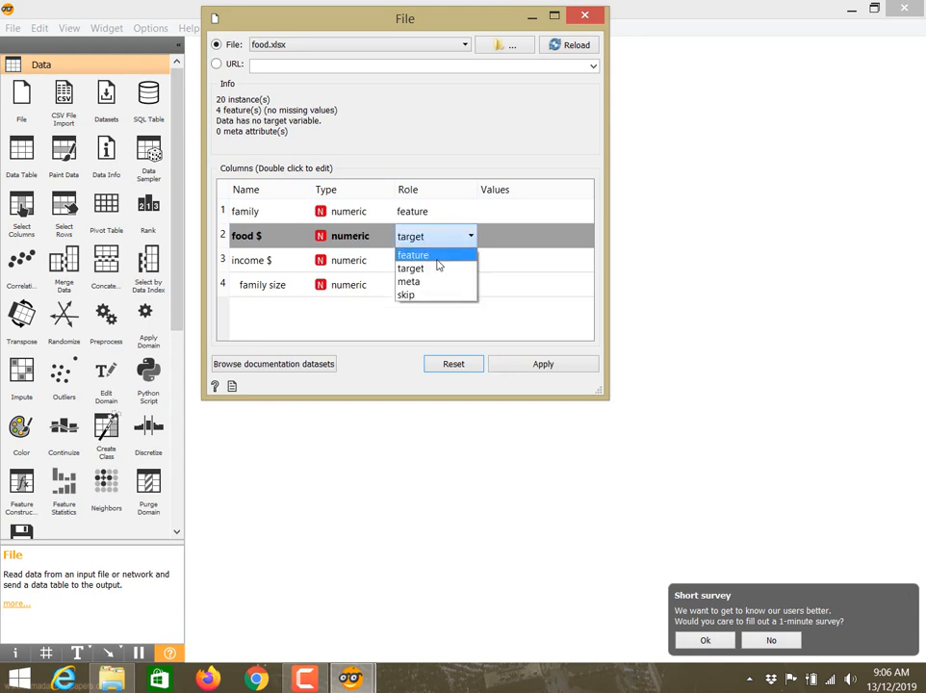
left_click(443, 254)
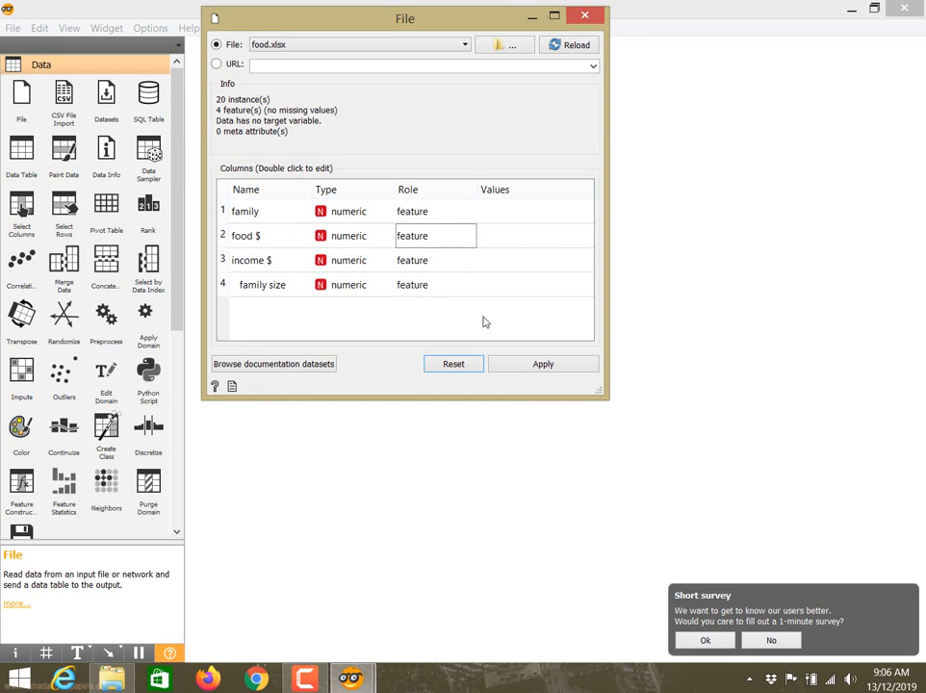
- Set the food $ column's role to target, apply the column settings and close the File widget
left_click(452, 244)
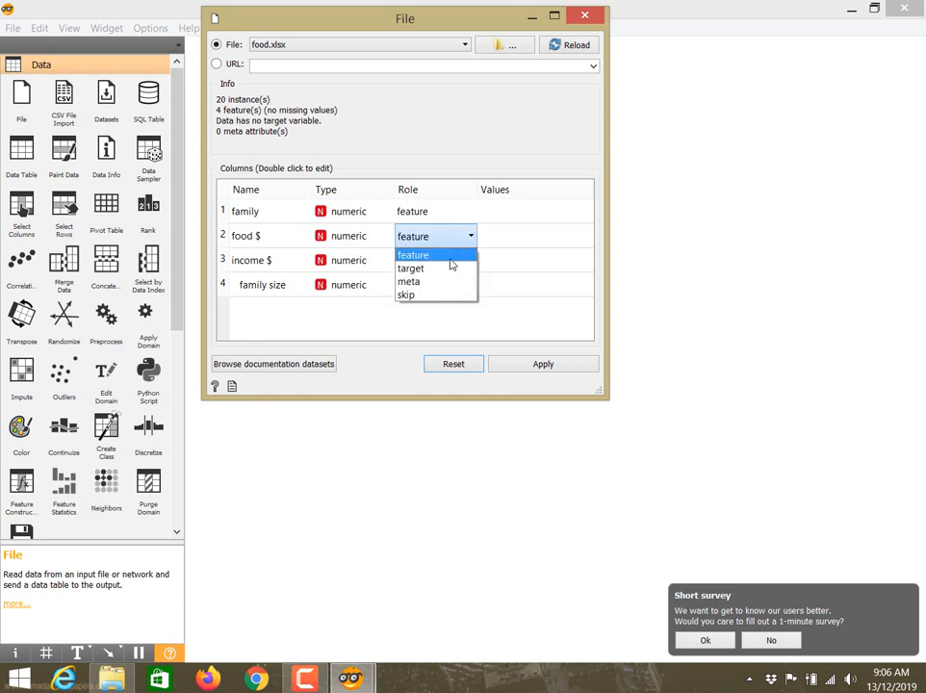
left_click(452, 272)
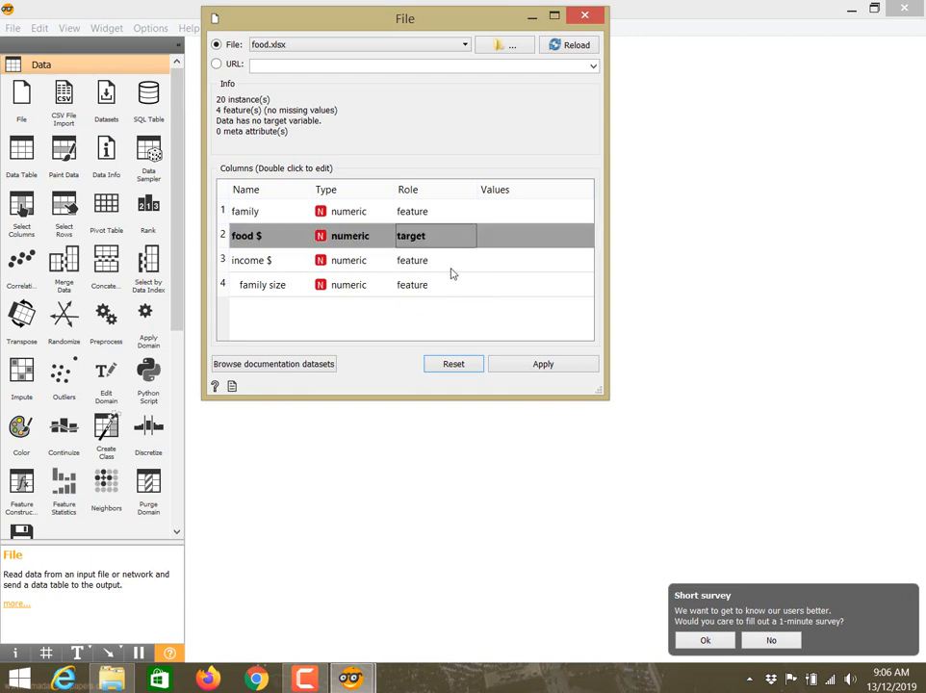
left_click(557, 365)
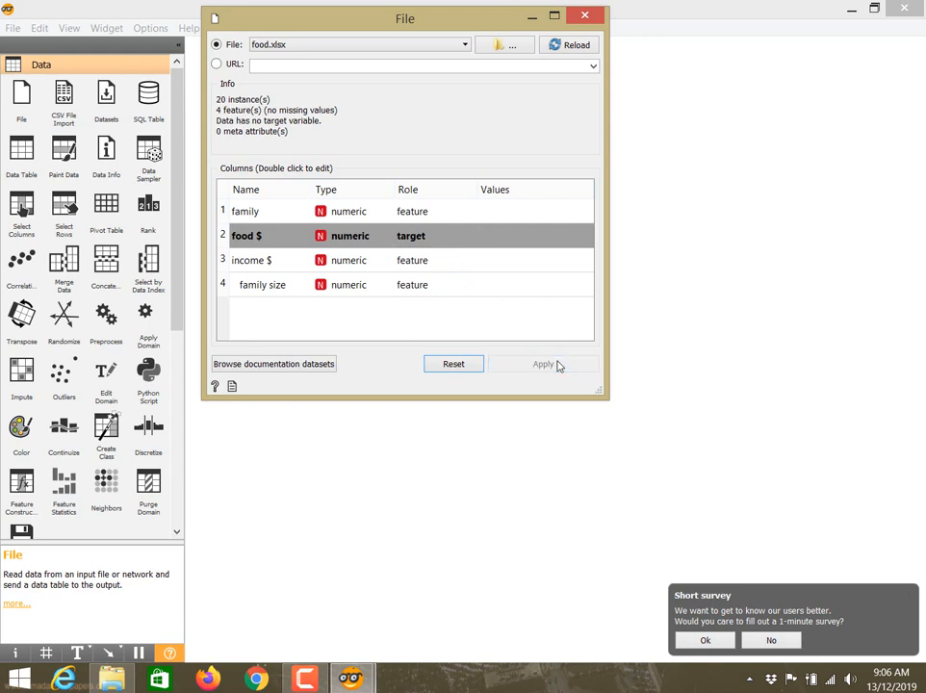
left_click(584, 16)
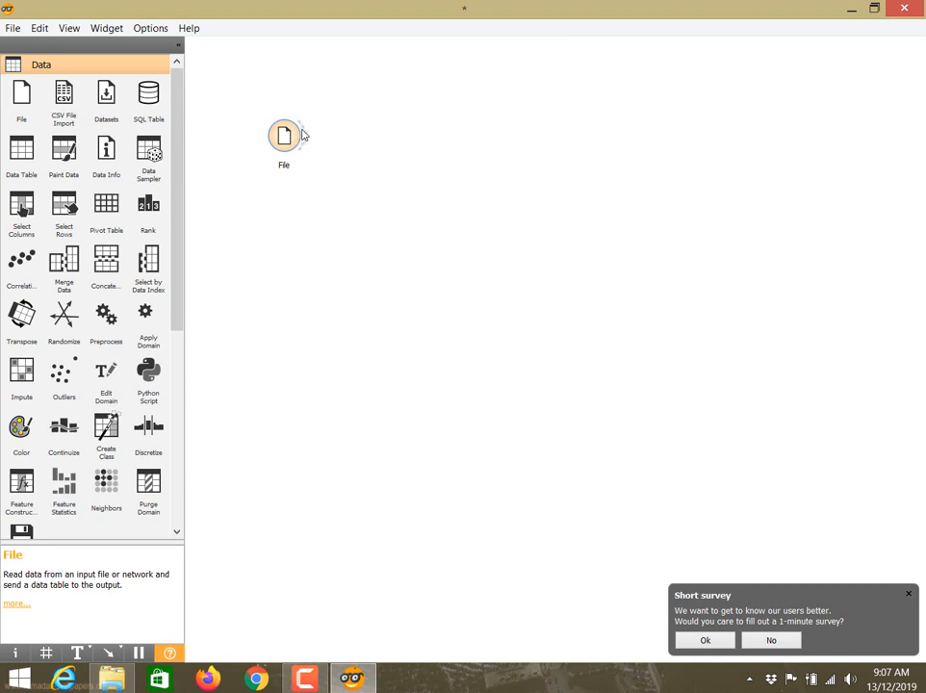
- Add a Data Table widget beside the File widget and connect the File output to it
right_click(382, 121)
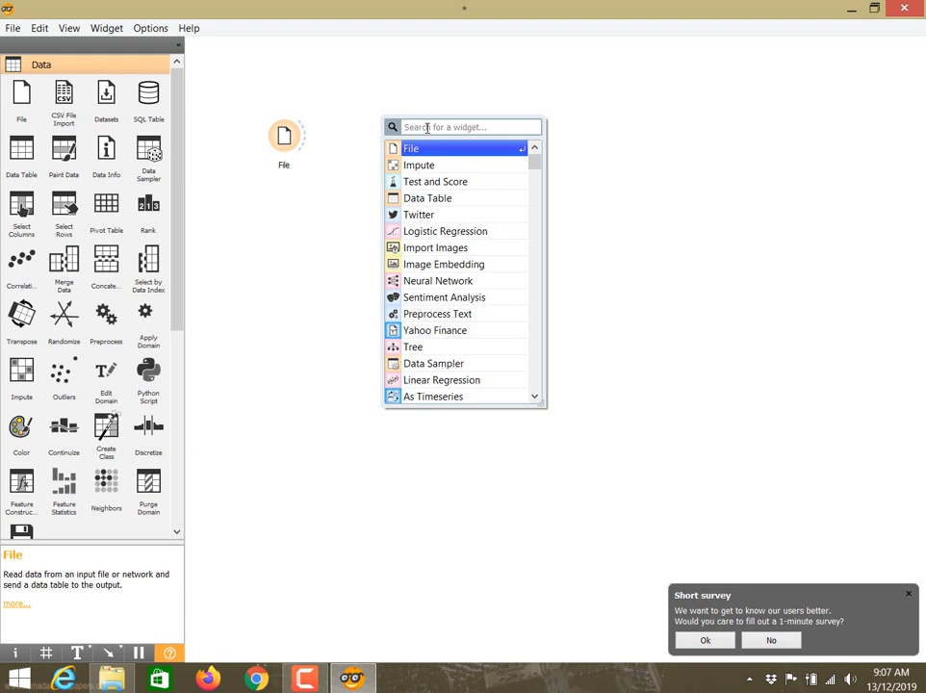
type("dat")
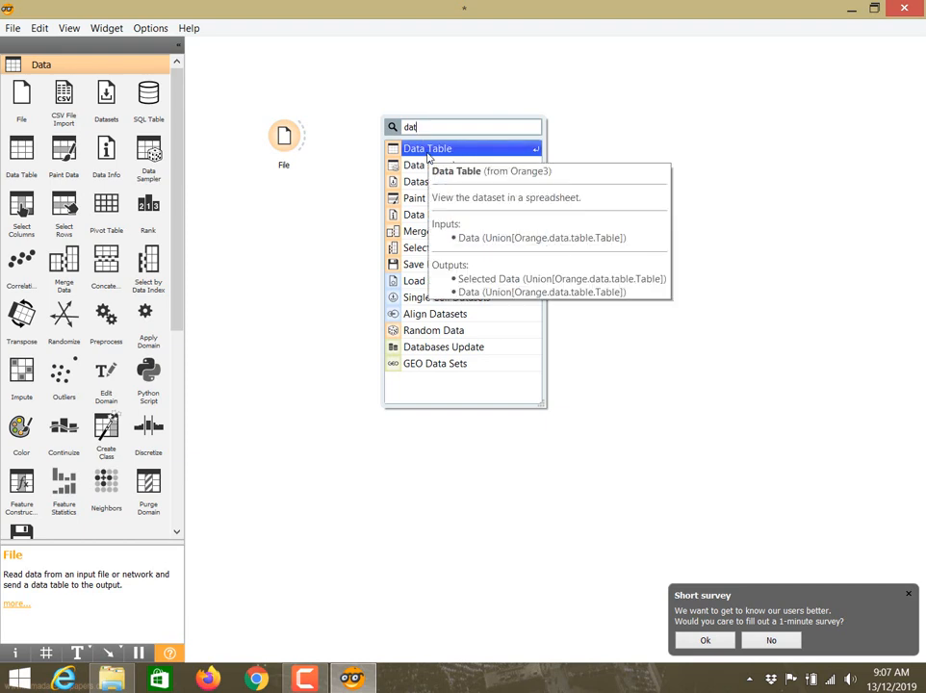
left_click(428, 154)
left_click_drag(395, 125, 402, 136)
left_click(404, 227)
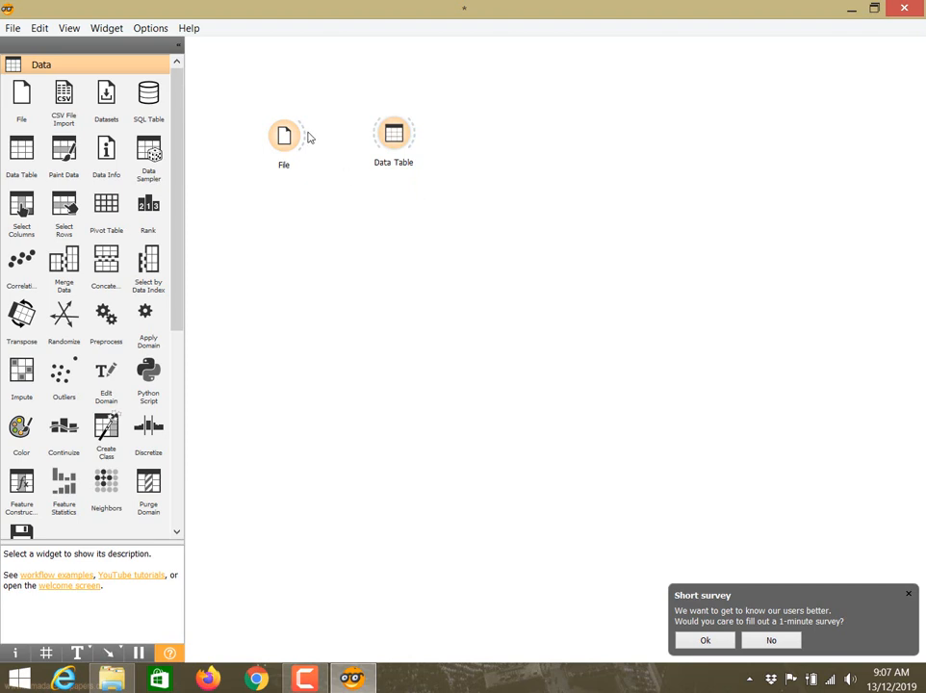
left_click_drag(304, 141, 397, 104)
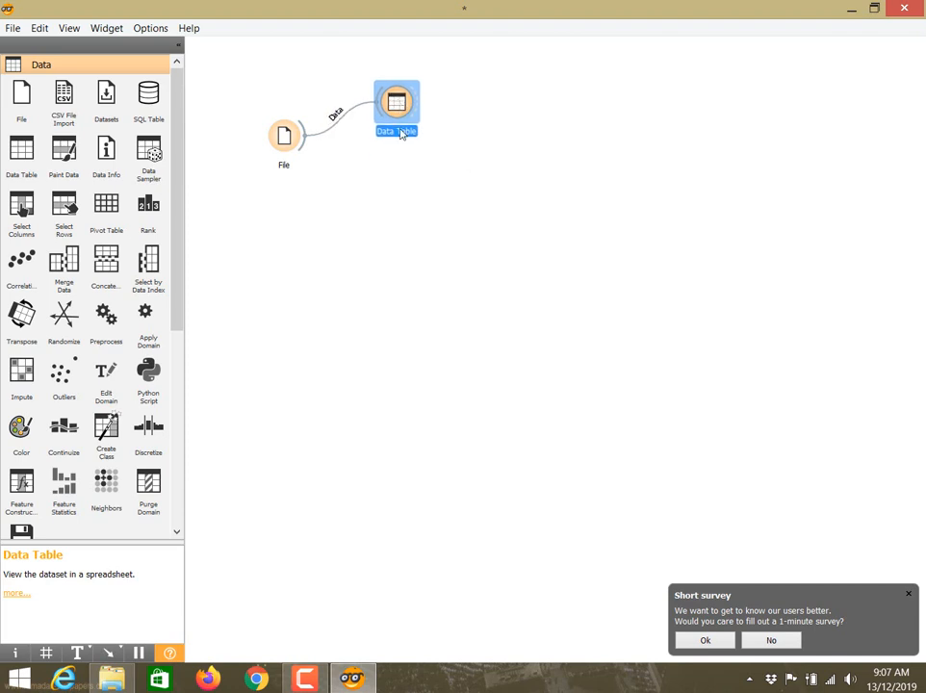
left_click(398, 169)
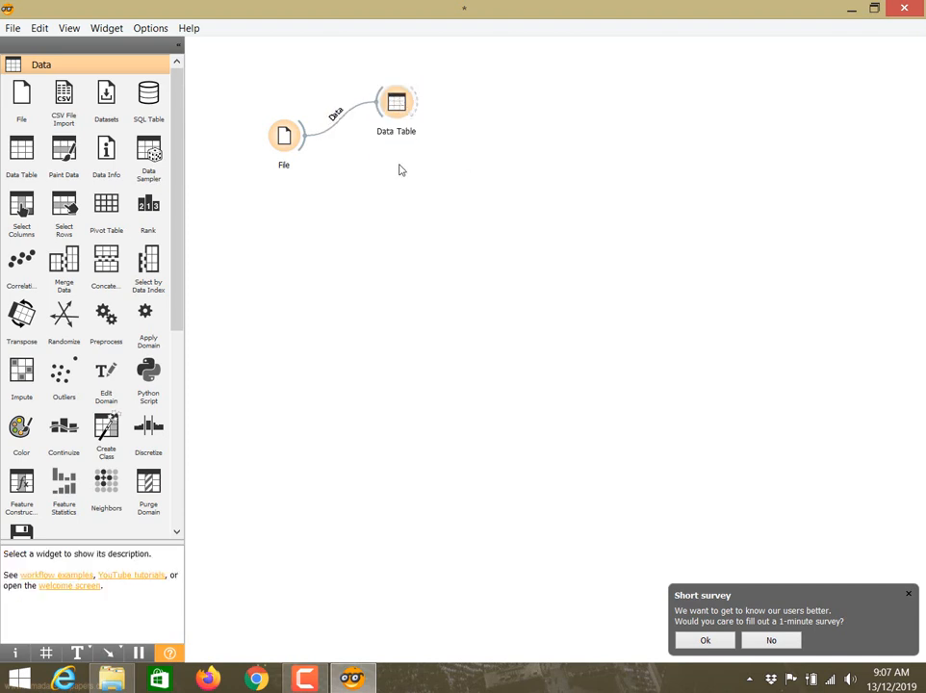
- View the loaded food dataset in the maximized Data Table and close it after examining the rows
double_click(402, 109)
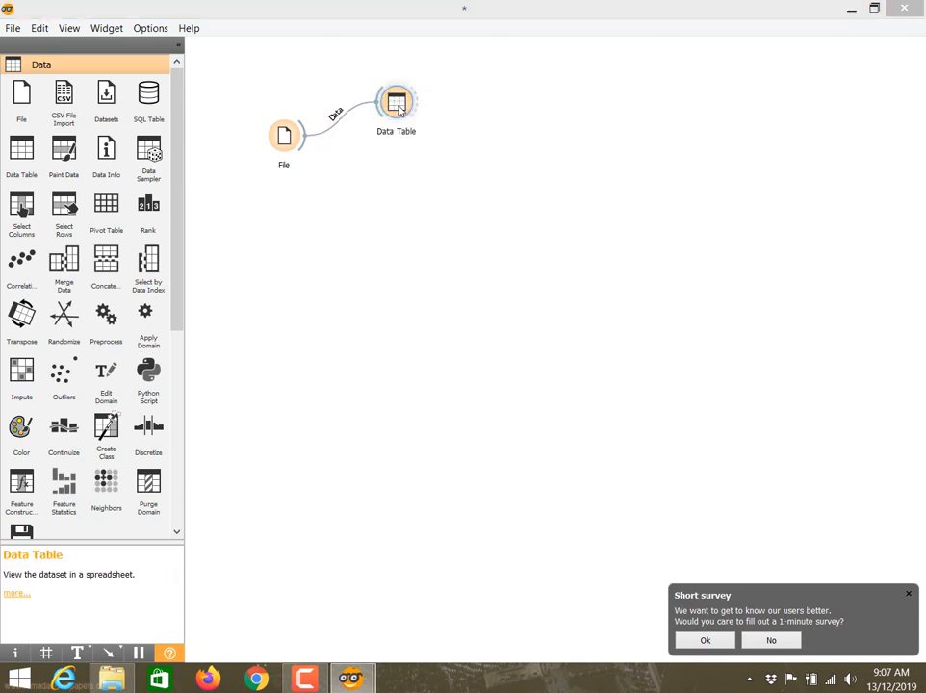
left_click_drag(399, 11, 764, 70)
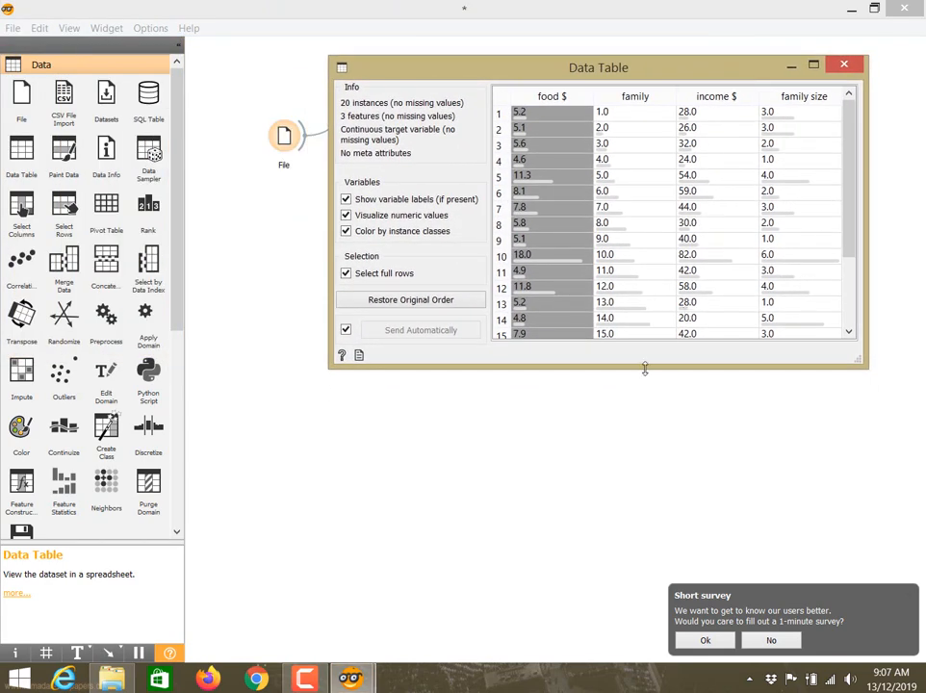
left_click_drag(645, 369, 653, 405)
left_click(813, 66)
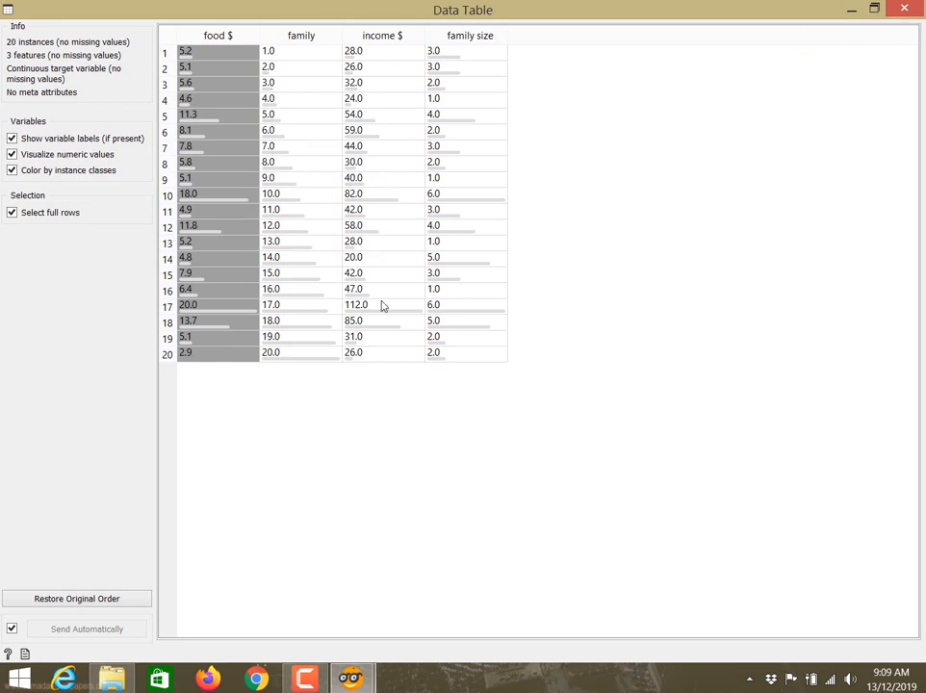
left_click(910, 11)
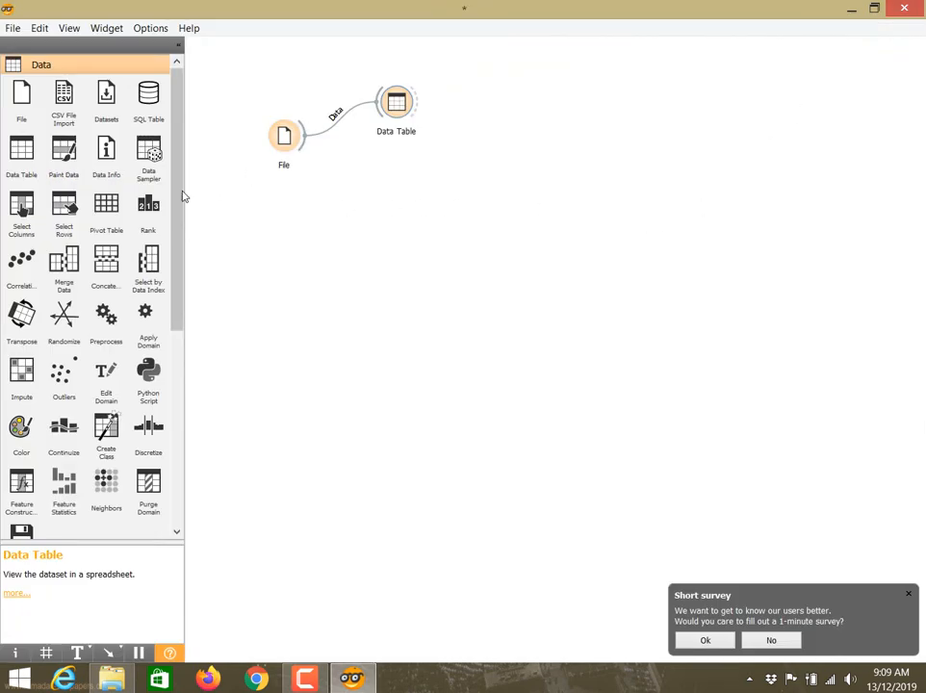
- Add a Feature Statistics widget below the Data Table and connect the File output to it
mouse_move(182, 196)
left_mouse_down()
mouse_move(185, 364)
mouse_move(185, 217)
left_mouse_up()
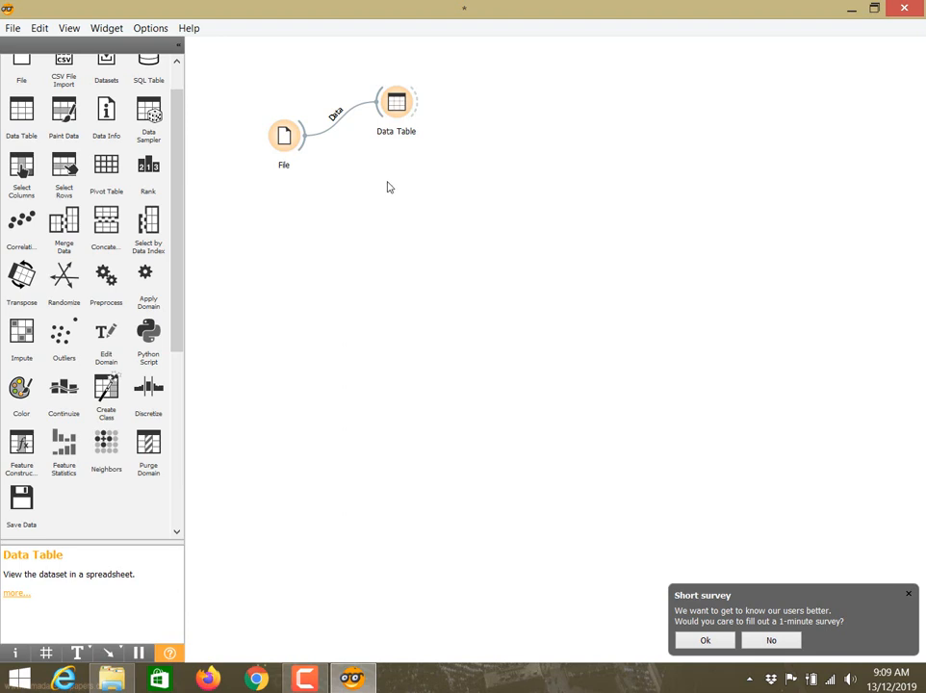
right_click(388, 187)
type("fe")
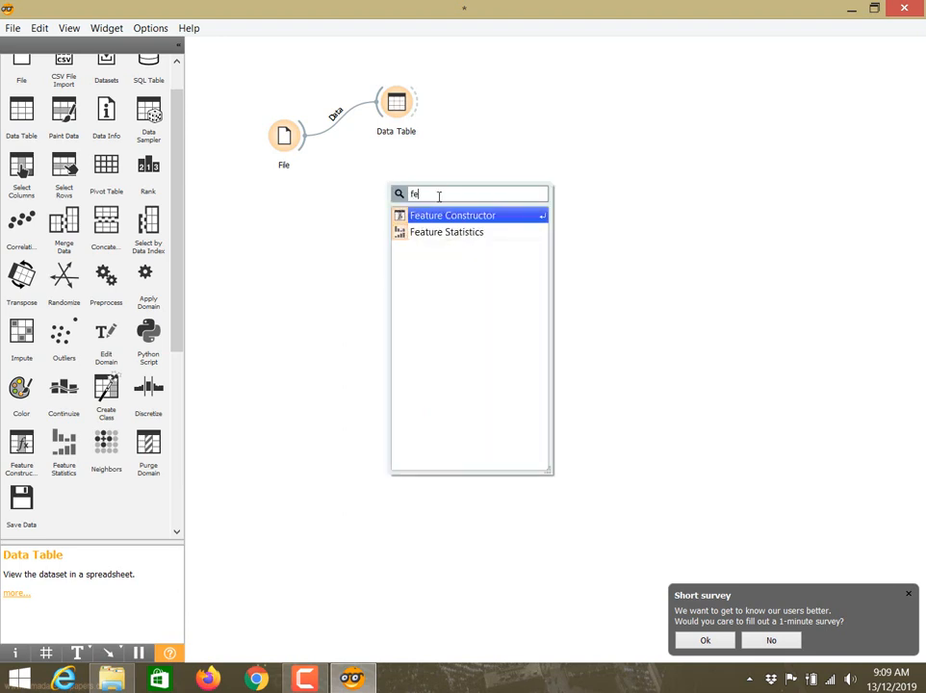
left_click(449, 232)
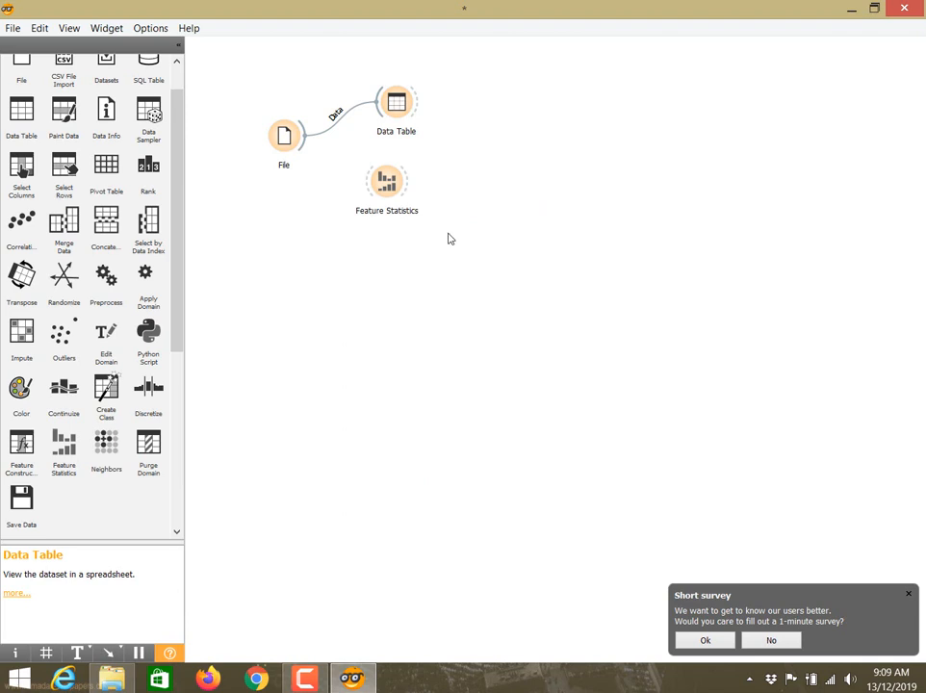
left_click_drag(387, 191, 402, 198)
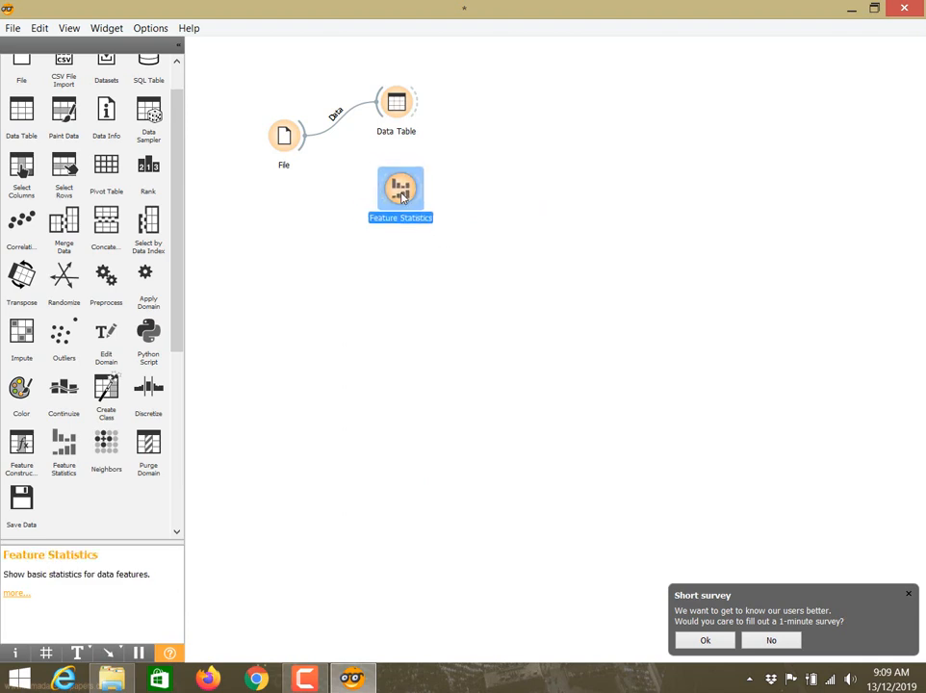
left_click_drag(304, 143, 400, 189)
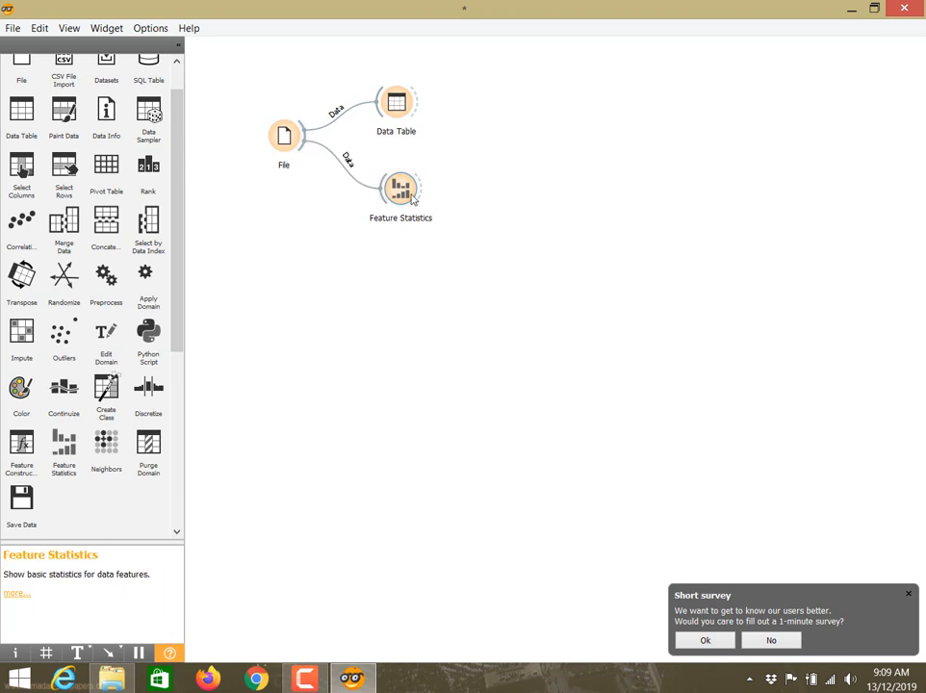
- Examine the distribution, center, dispersion, minimum, maximum and missing values in Feature Statistics and close it
double_click(412, 197)
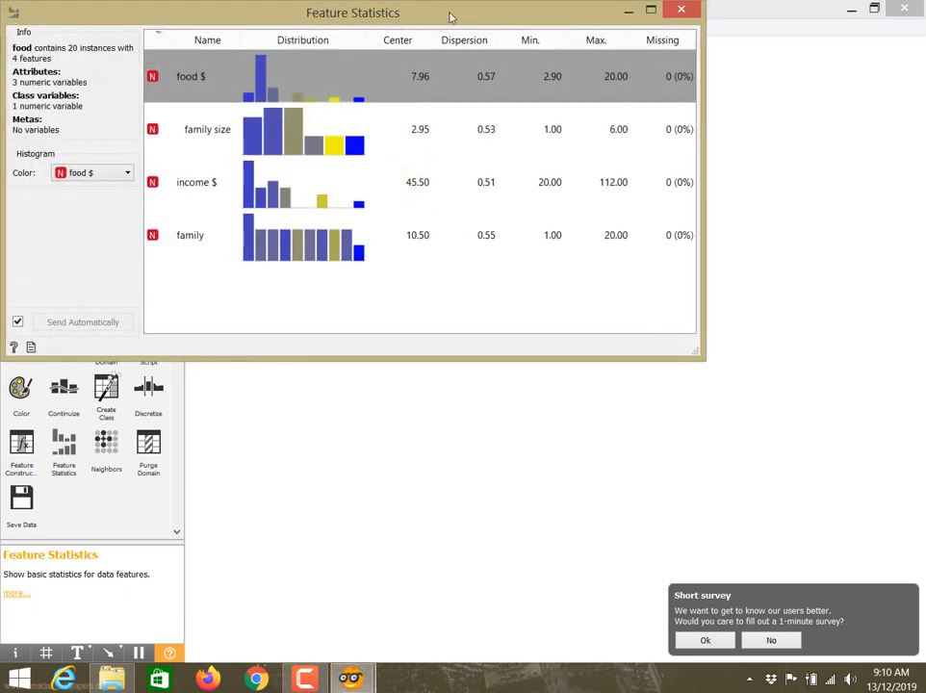
left_click_drag(450, 16, 582, 78)
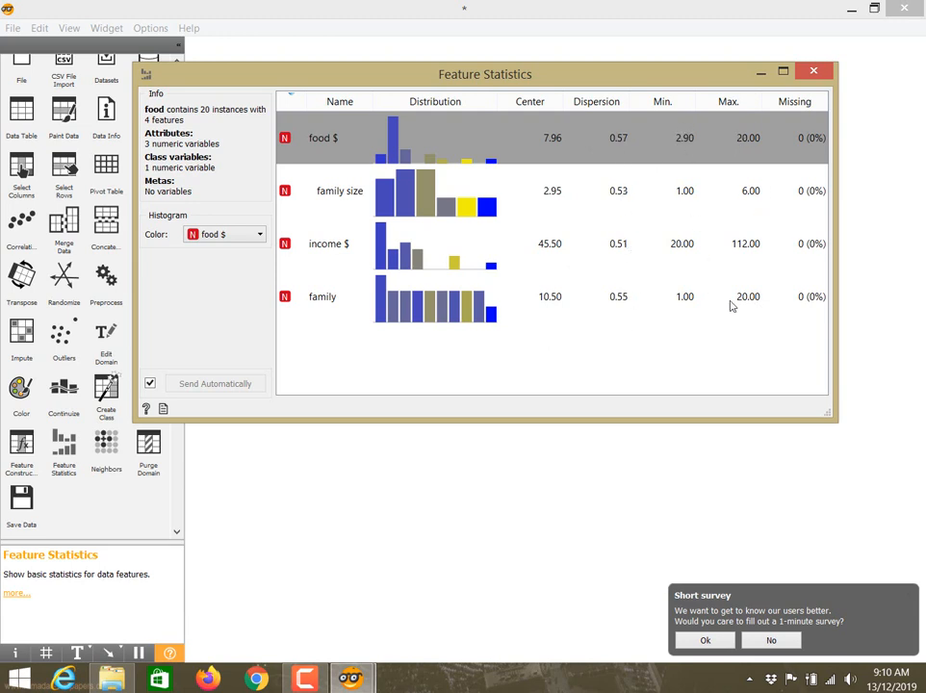
left_click(814, 74)
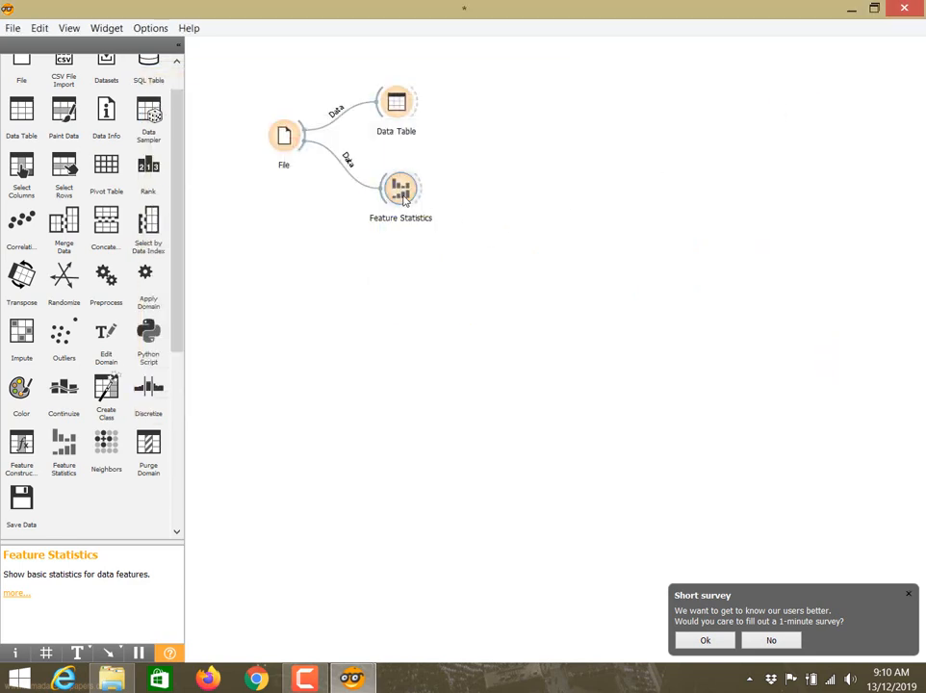
- Rearrange the canvas by moving the Data Table and Feature Statistics widgets up and farther from the File widget
left_click_drag(405, 199, 398, 191)
left_click_drag(405, 126, 432, 97)
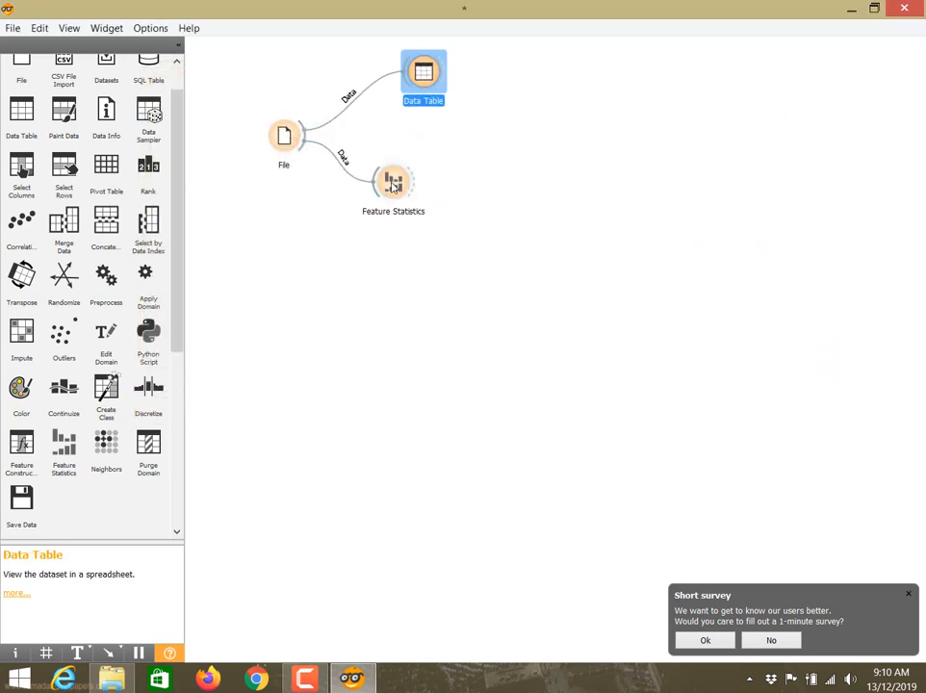
left_click_drag(392, 185, 422, 164)
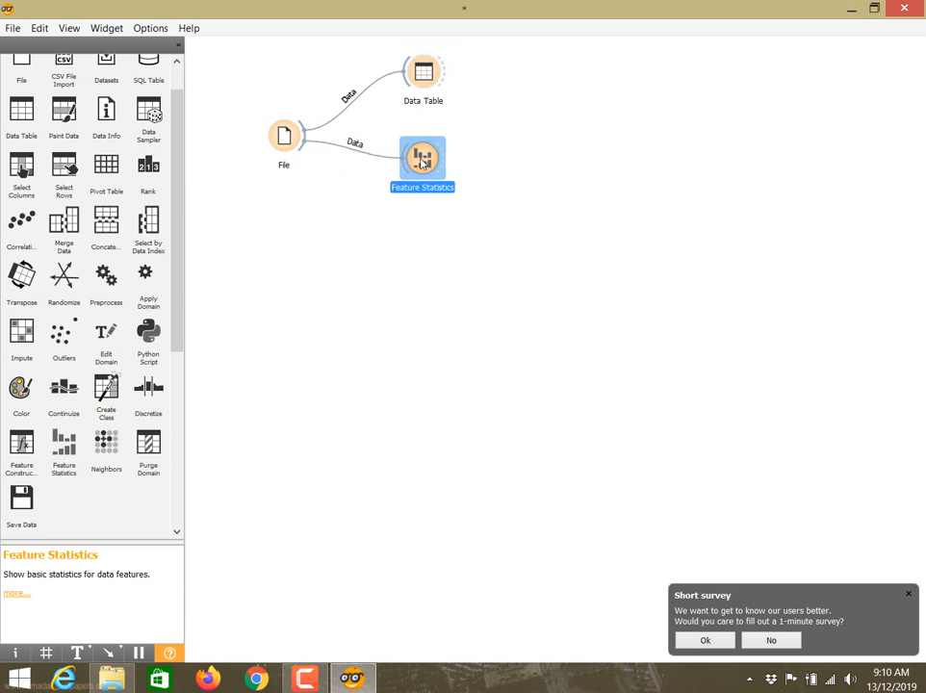
- Review the food $, family, income $ and family size columns in the Data Table and close it
double_click(426, 290)
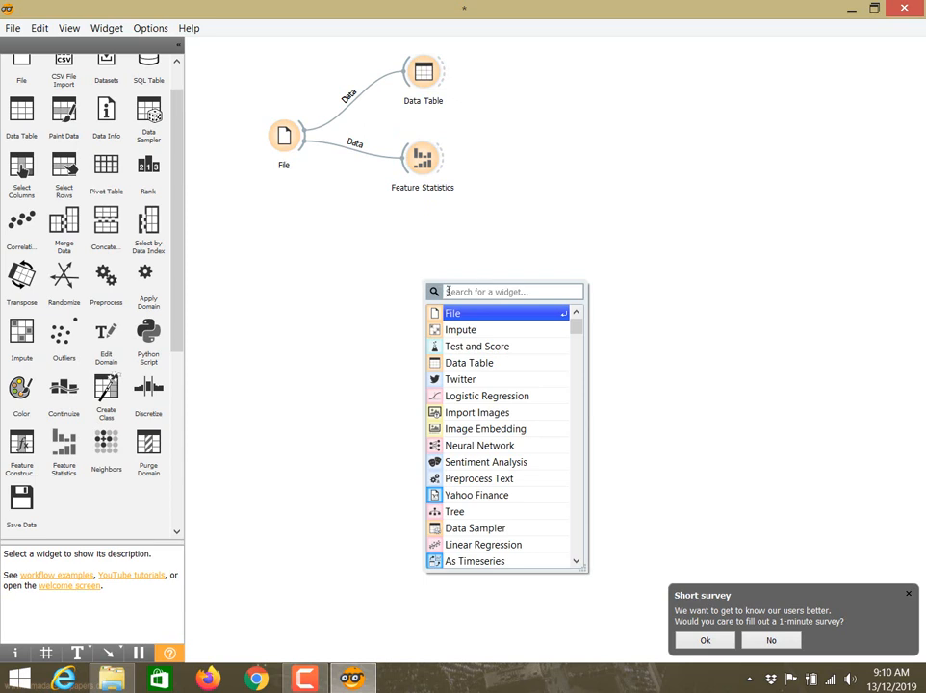
key("Escape")
double_click(422, 84)
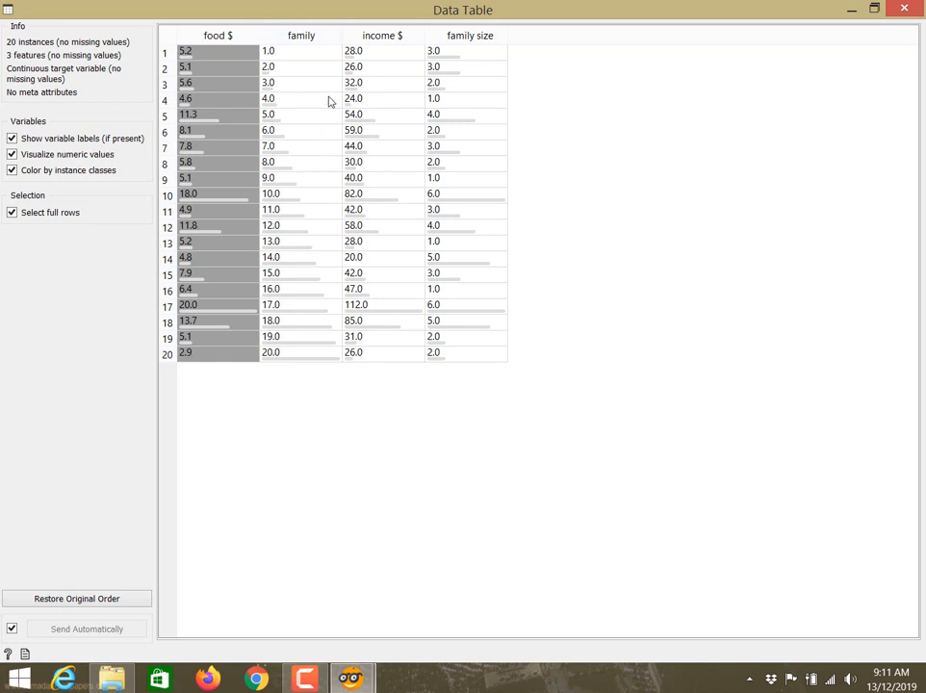
left_click(904, 8)
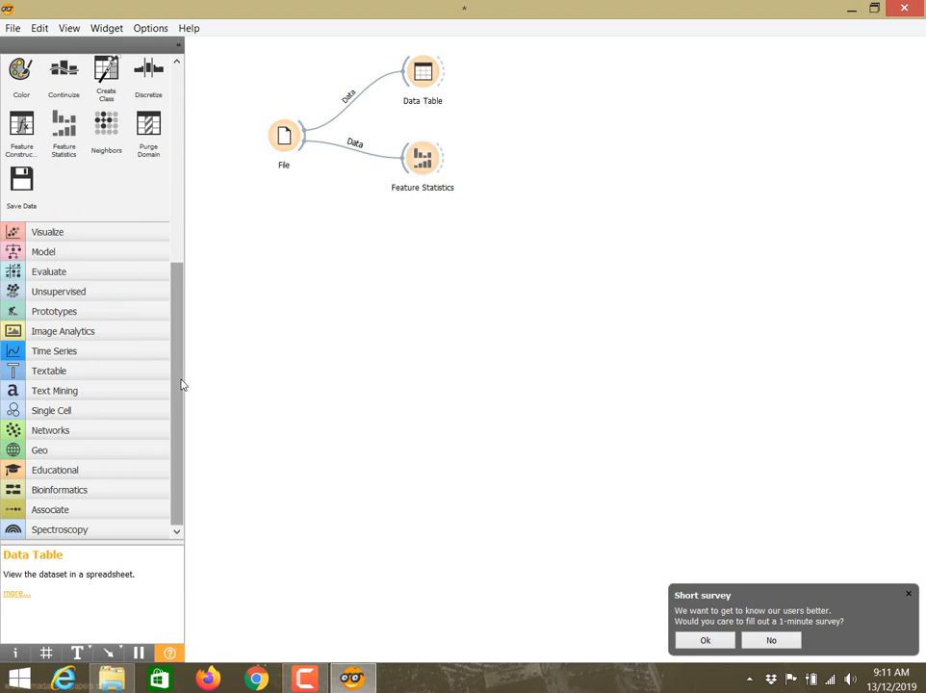
- Add a Linear Regression widget from the Model category and place it below Feature Statistics
scroll(140, 362, "up", 2)
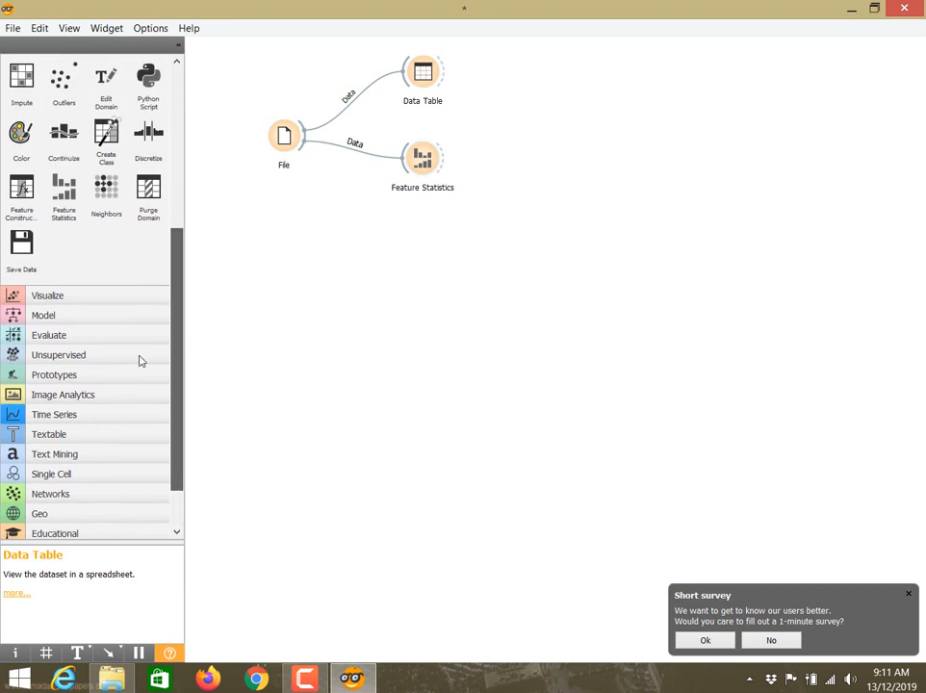
left_click(61, 317)
scroll(178, 158, "up", 1)
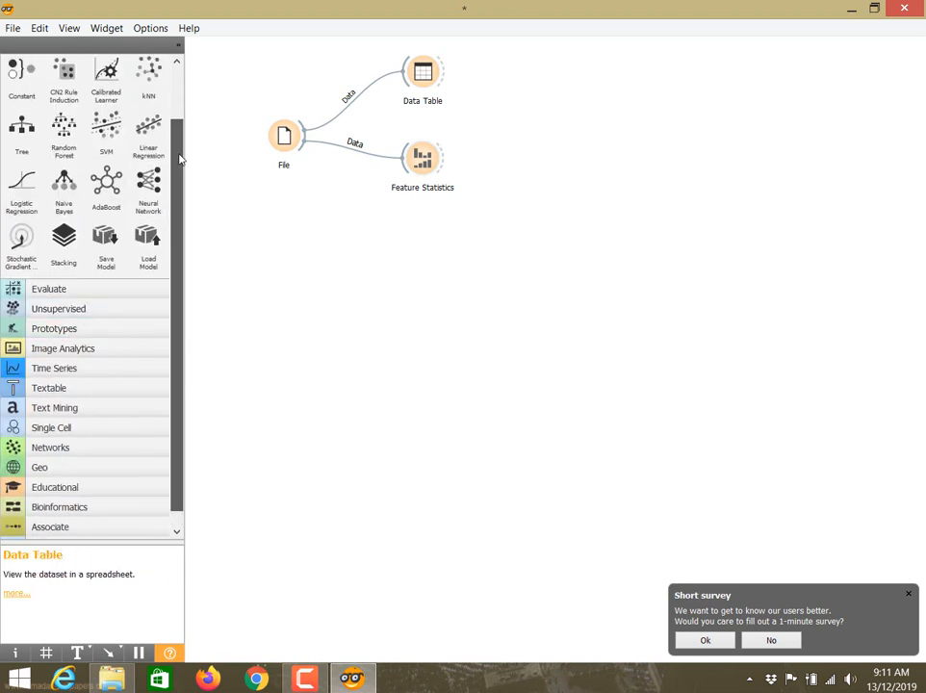
scroll(144, 125, "up", 2)
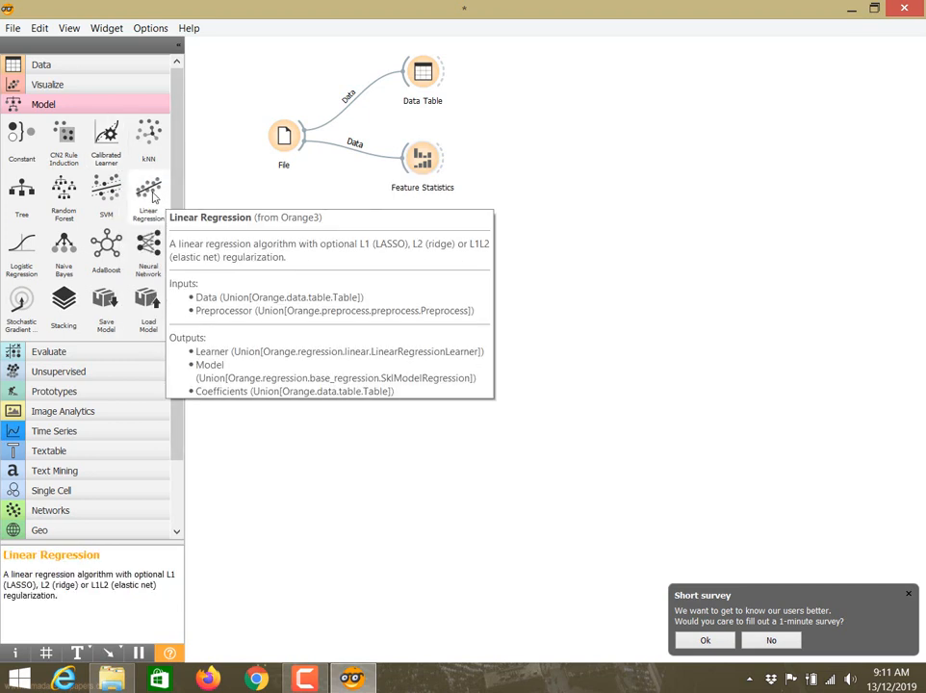
left_click(153, 197)
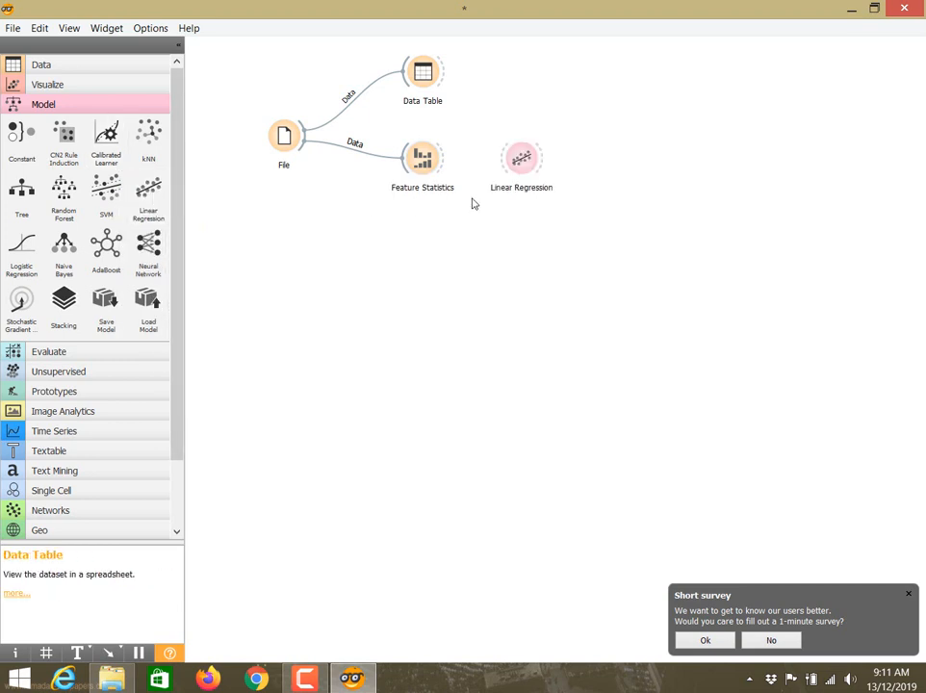
left_click_drag(525, 166, 421, 260)
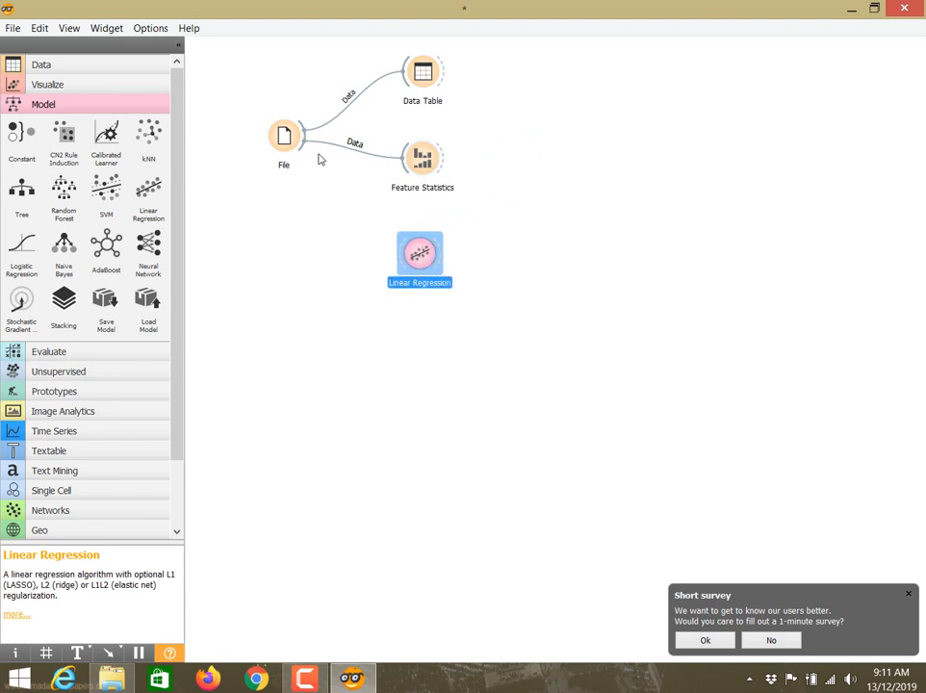
- Connect the File output to Linear Regression and check its regularization settings without changing them
left_click_drag(303, 146, 412, 253)
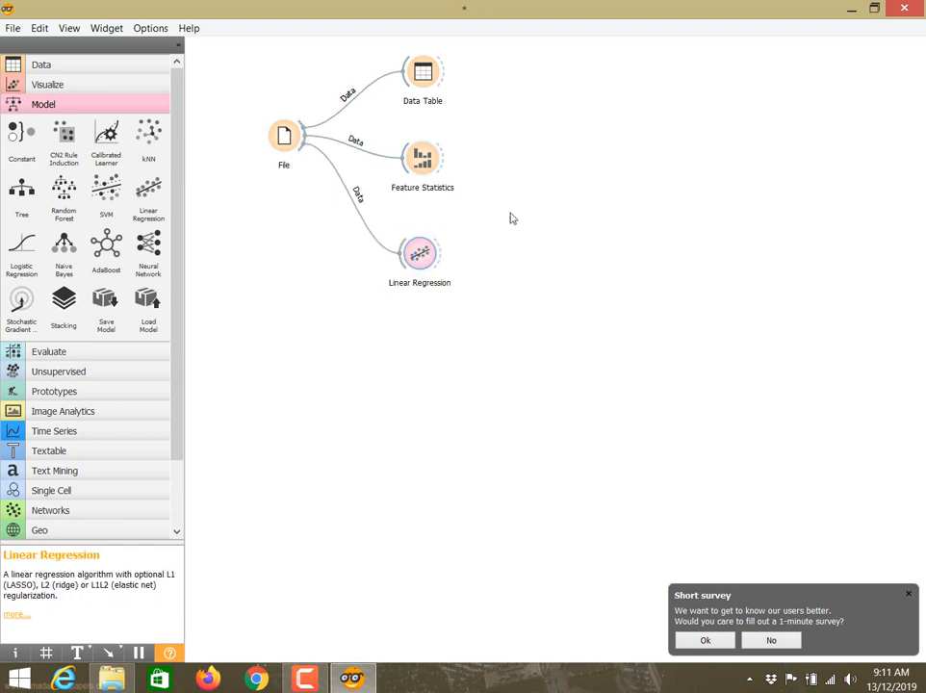
double_click(418, 254)
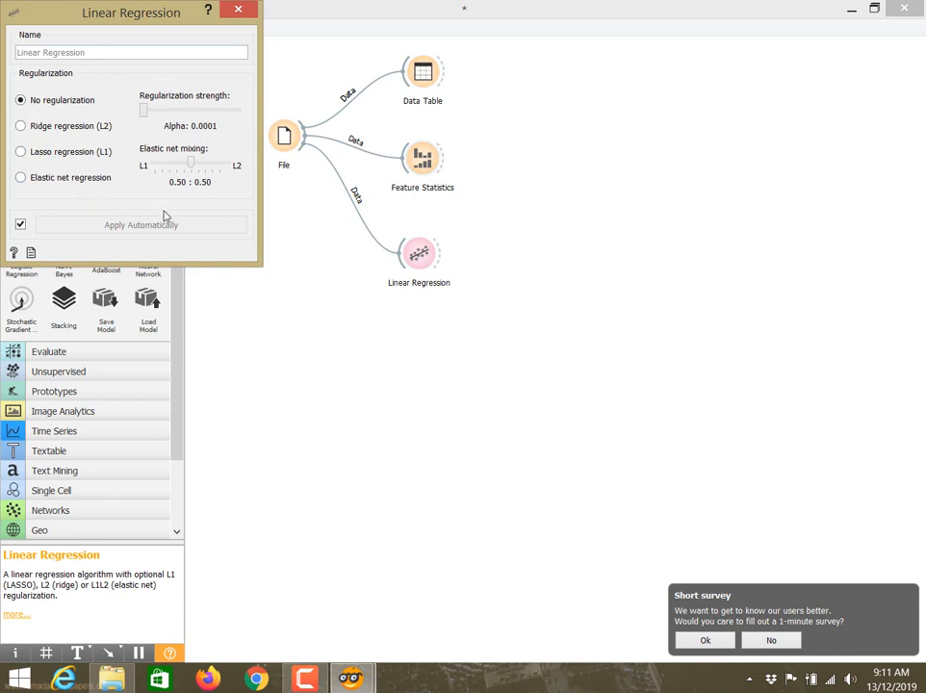
left_click(247, 12)
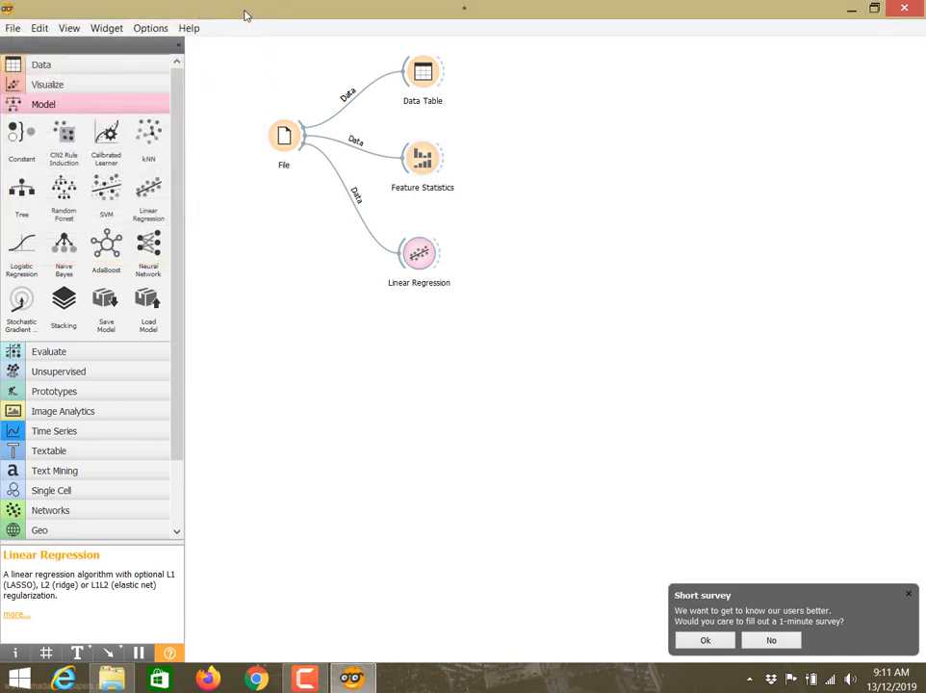
- Add a Test and Score widget to the canvas, just beyond and above Linear Regression
right_click(535, 219)
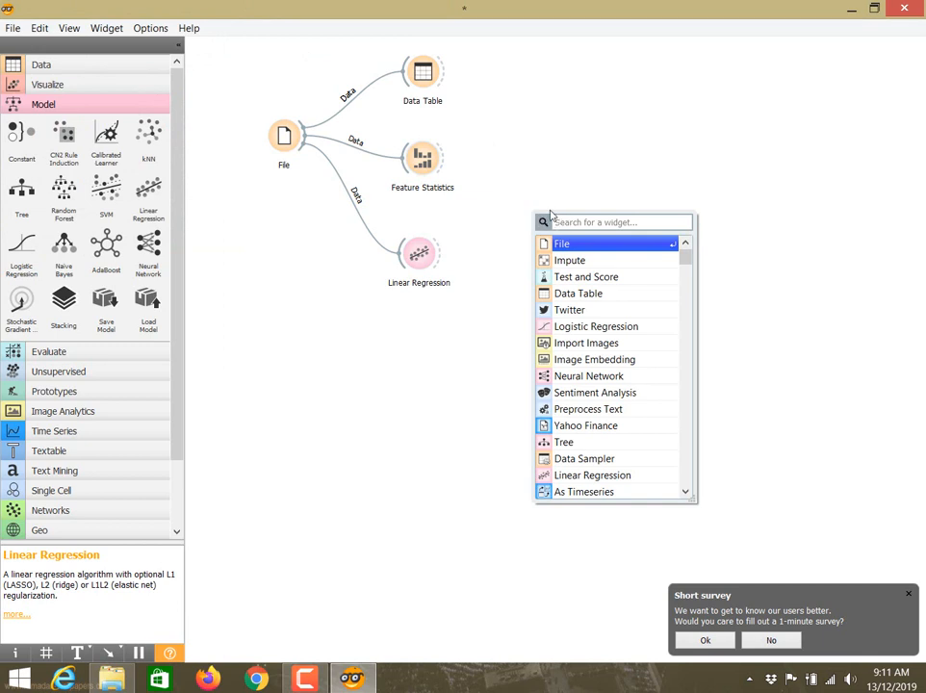
type("t")
key("BackSpace")
type("test")
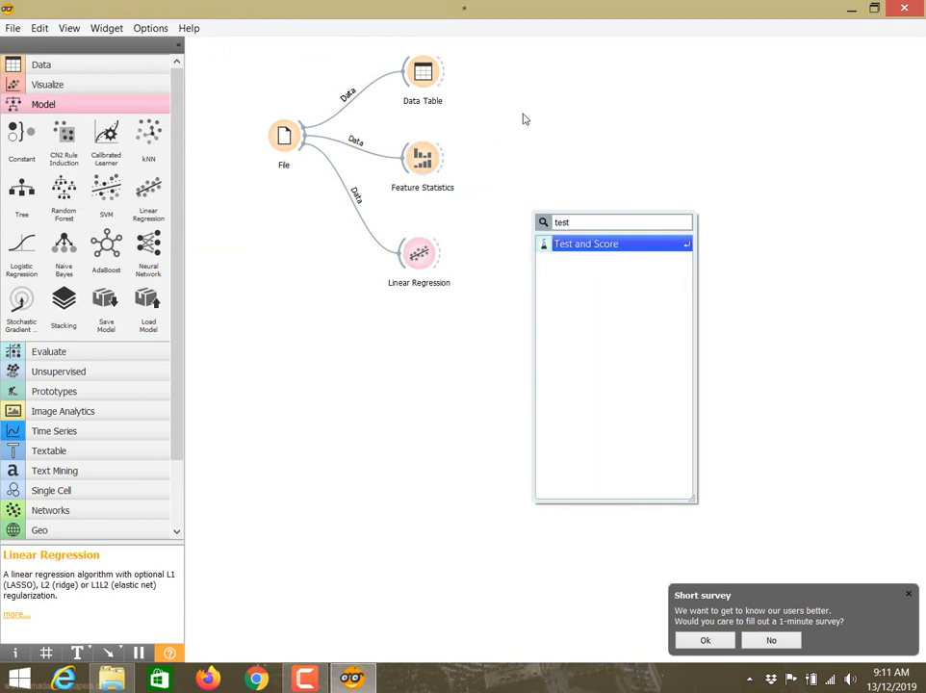
left_click(622, 246)
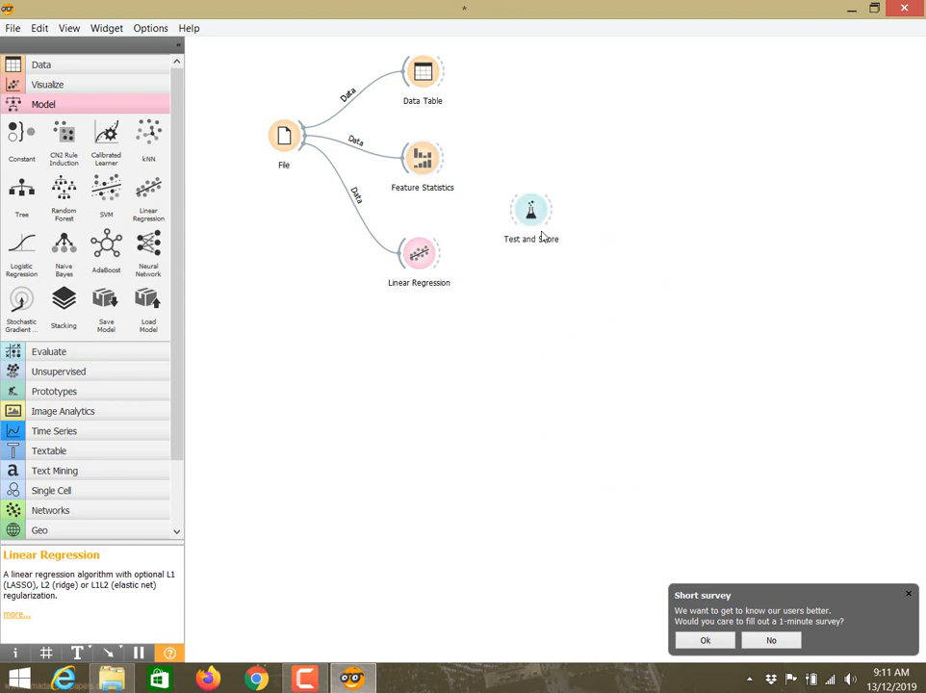
left_click_drag(533, 212, 527, 207)
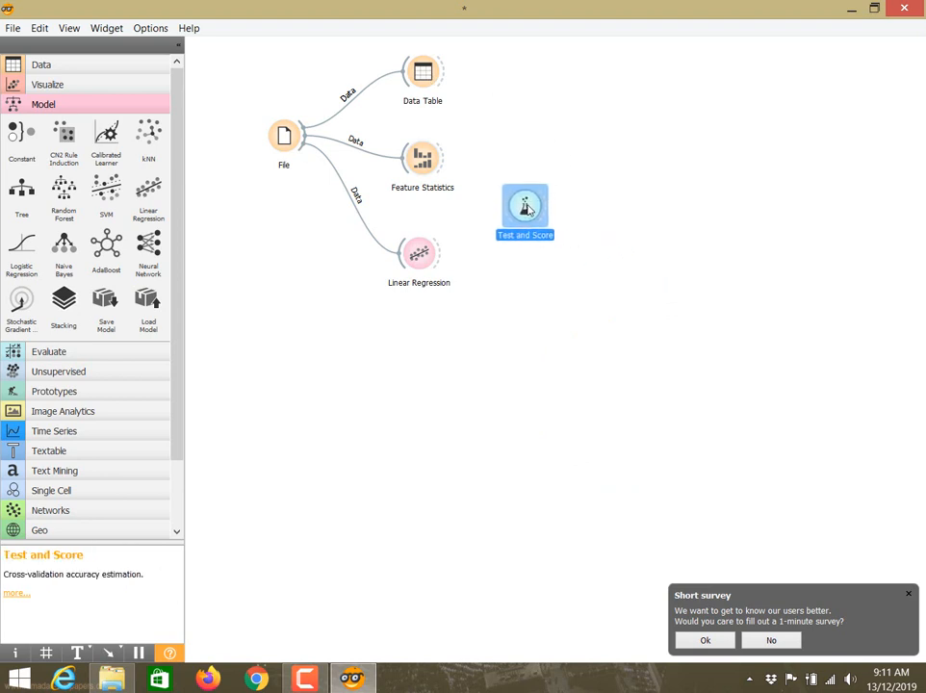
- Connect Linear Regression's learner output to Test and Score and check its evaluation results
left_click_drag(438, 260, 528, 208)
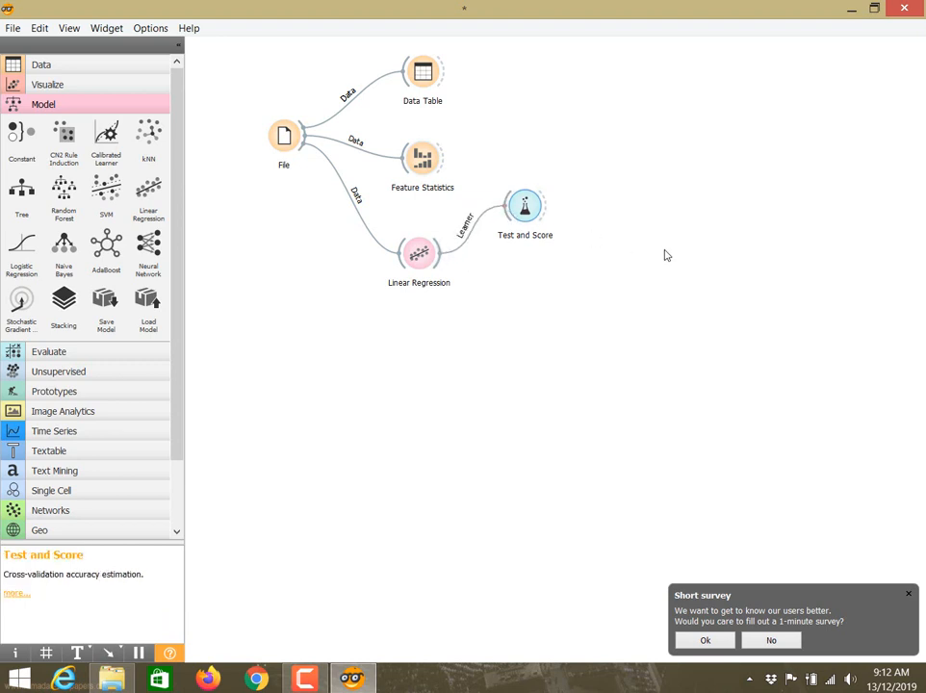
double_click(528, 210)
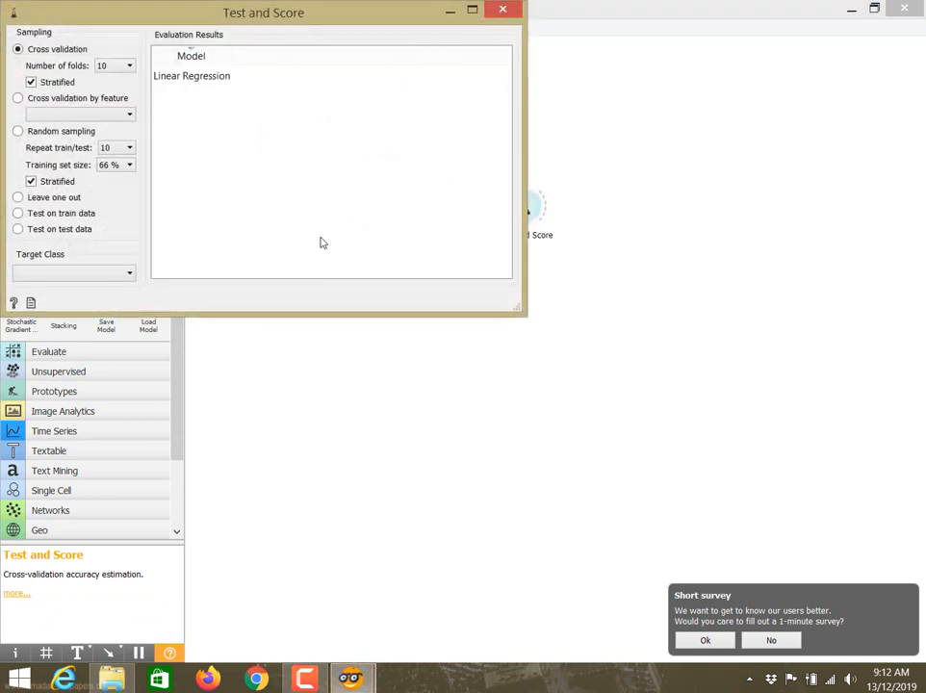
left_click(502, 10)
- Move Linear Regression and Test and Score lower on the canvas and connect the File output to Test and Score
left_click_drag(433, 255, 426, 290)
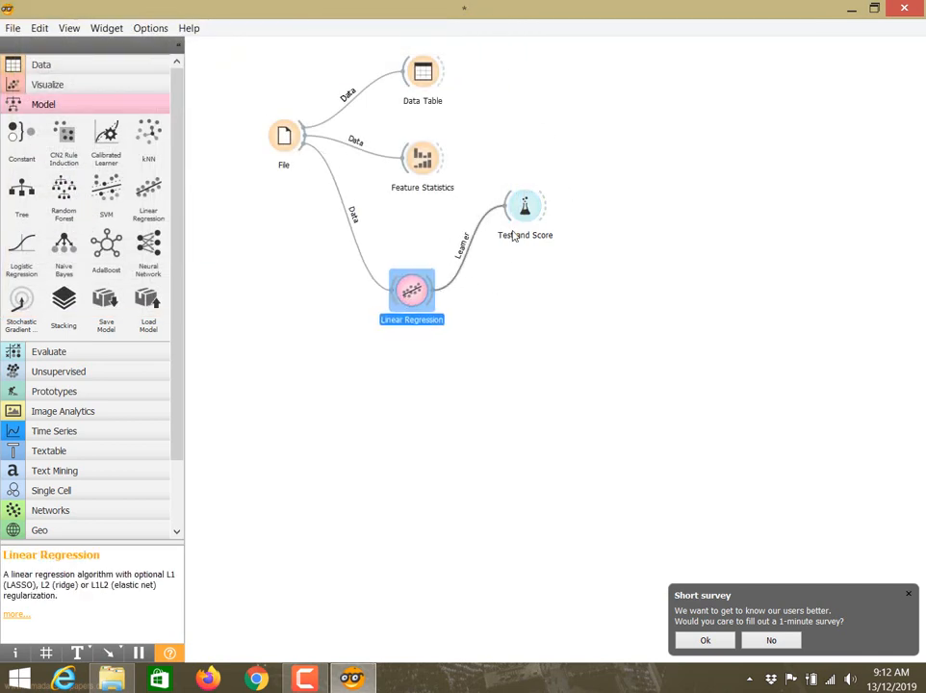
left_click_drag(524, 207, 549, 260)
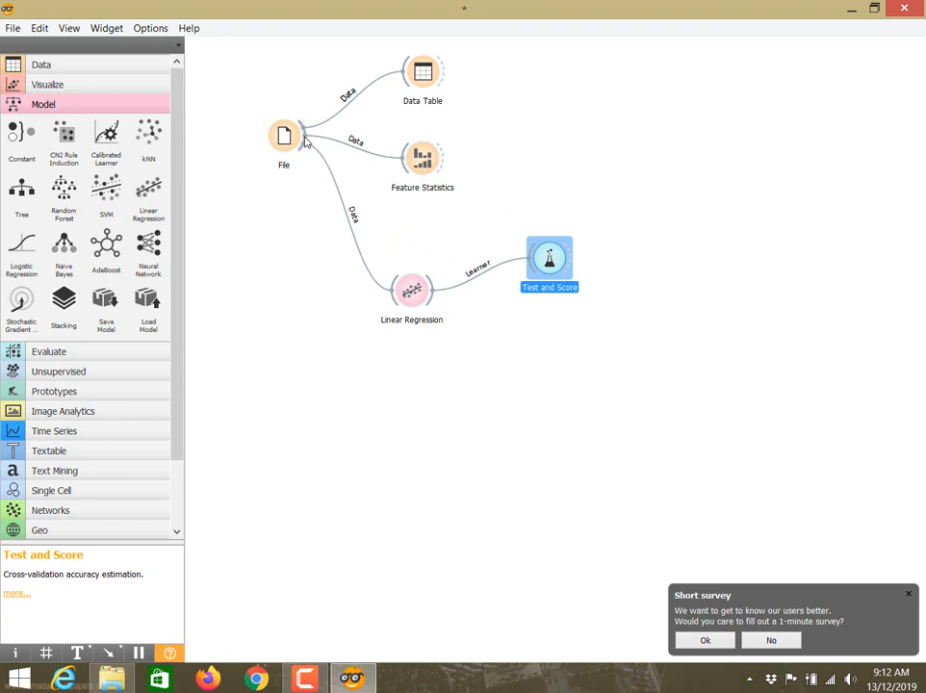
left_click_drag(304, 140, 535, 256)
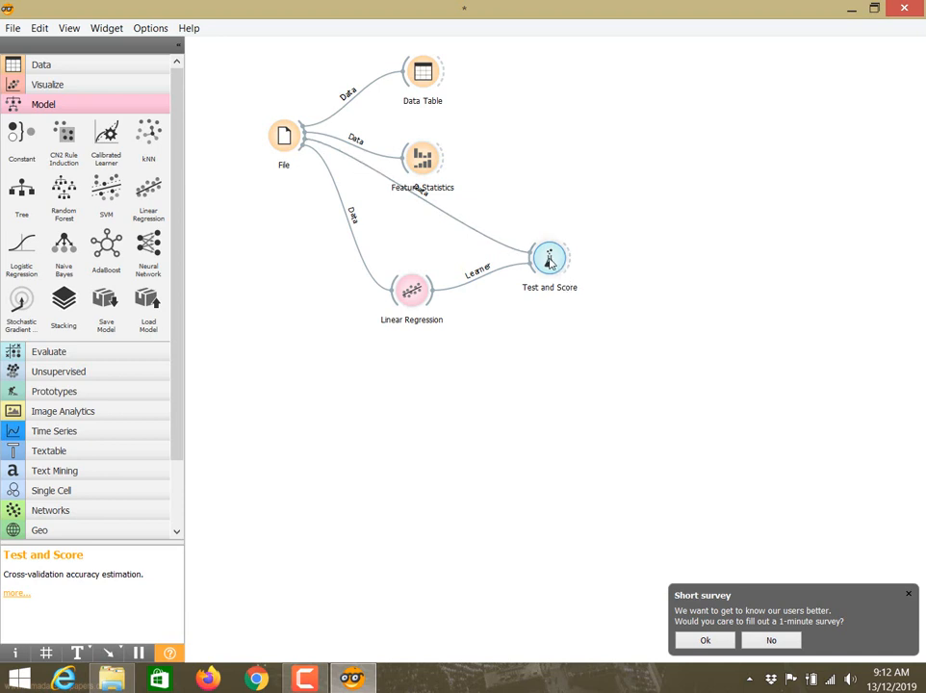
- Examine the MSE, RMSE, MAE and R2 scores of Linear Regression in Test and Score and close it
double_click(550, 262)
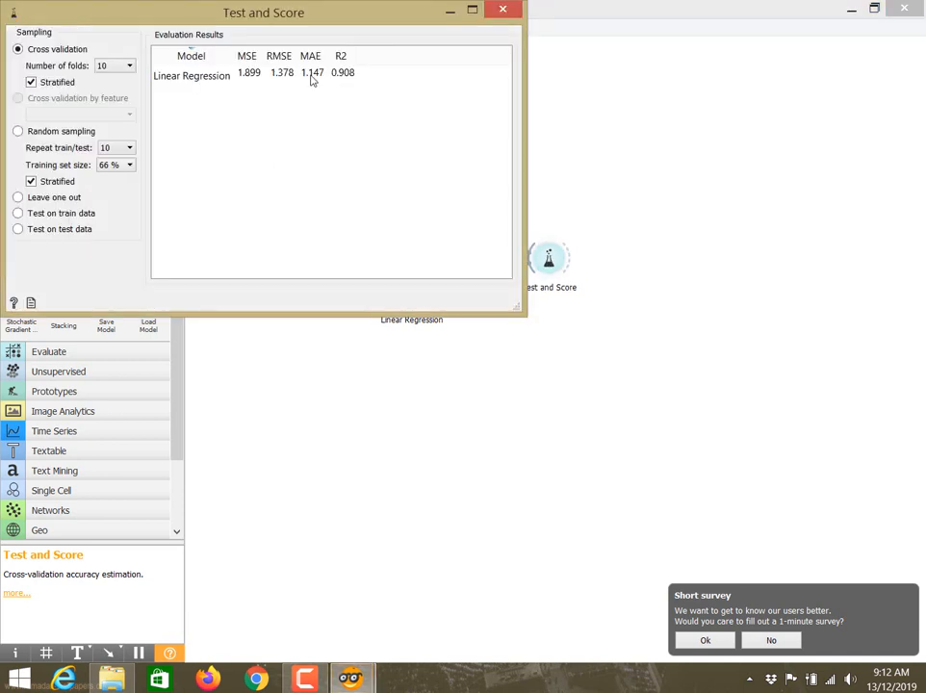
left_click_drag(222, 29, 502, 147)
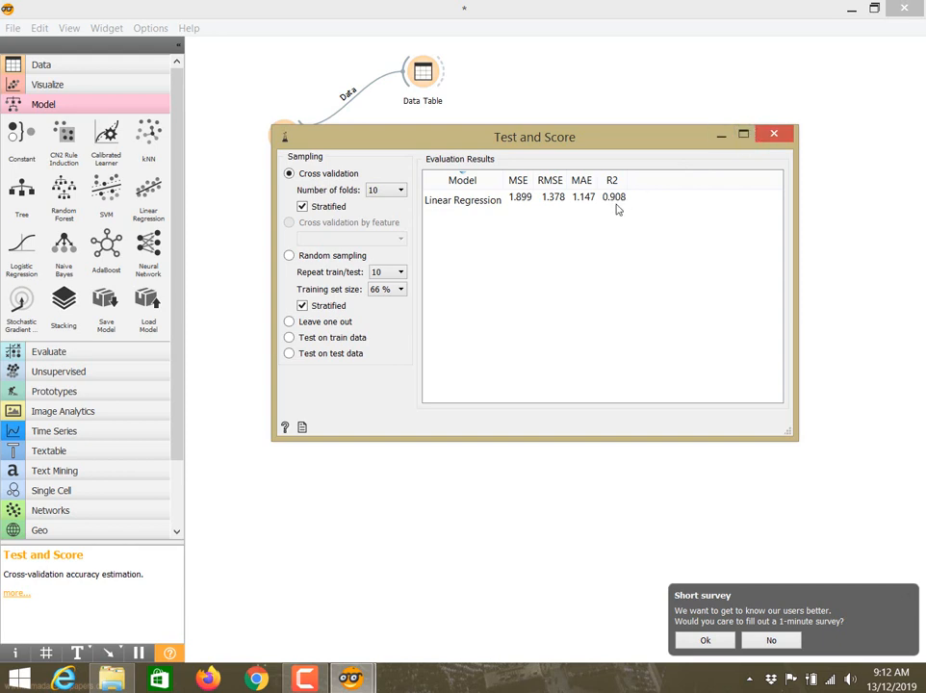
left_click(782, 135)
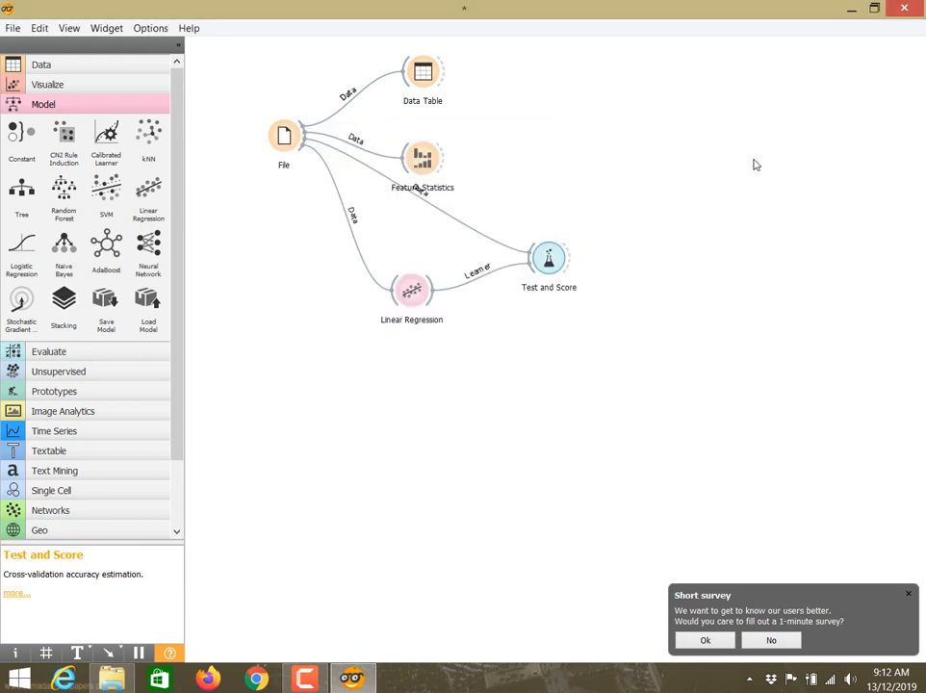
- Shift the Test and Score widget slightly lower and review the food $ target column in the Data Table
left_click(554, 247)
mouse_move(555, 245)
left_mouse_down()
mouse_move(568, 225)
mouse_move(578, 237)
mouse_move(557, 263)
left_mouse_up()
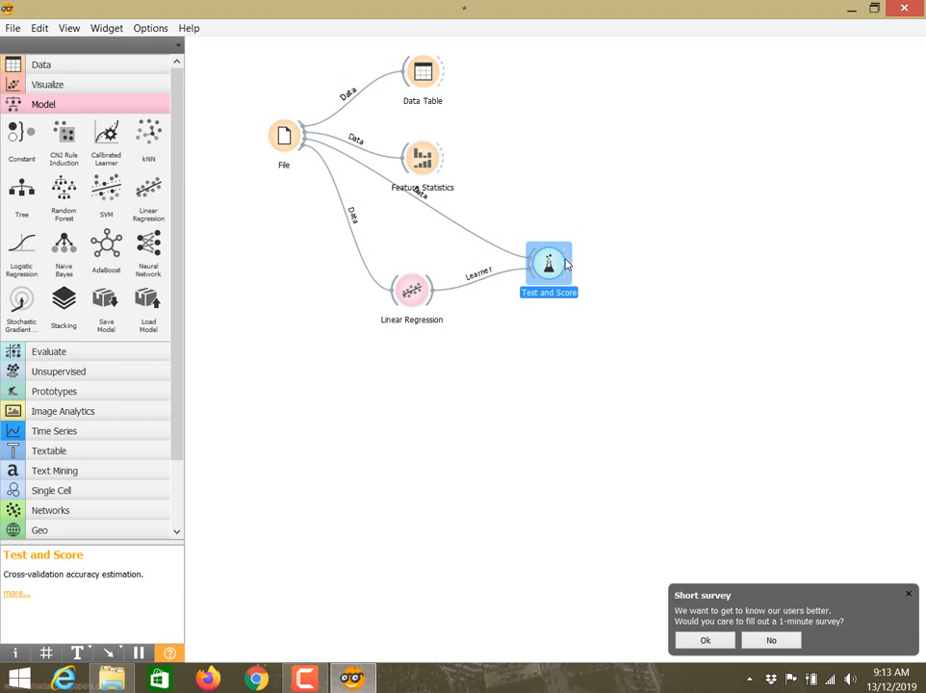
double_click(423, 75)
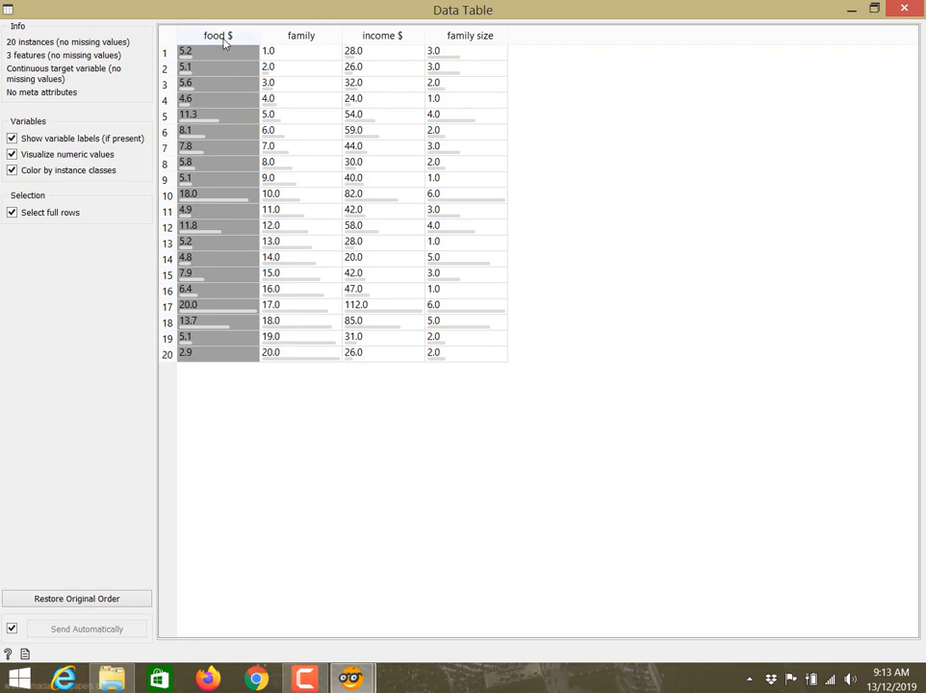
left_click(901, 10)
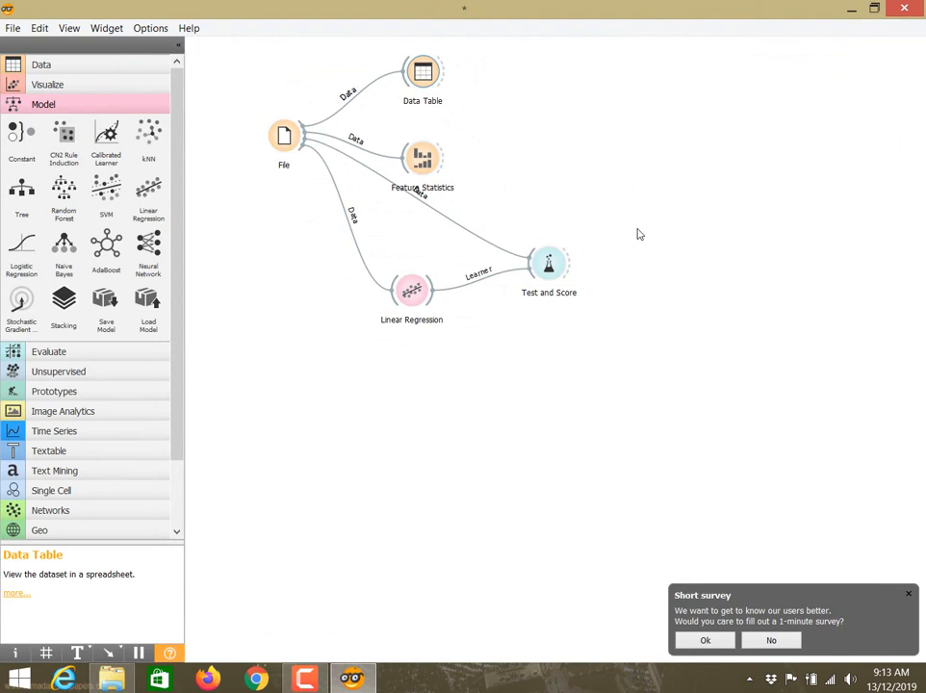
- Add a Rank widget to the canvas and place it above and beyond Test and Score
right_click(639, 235)
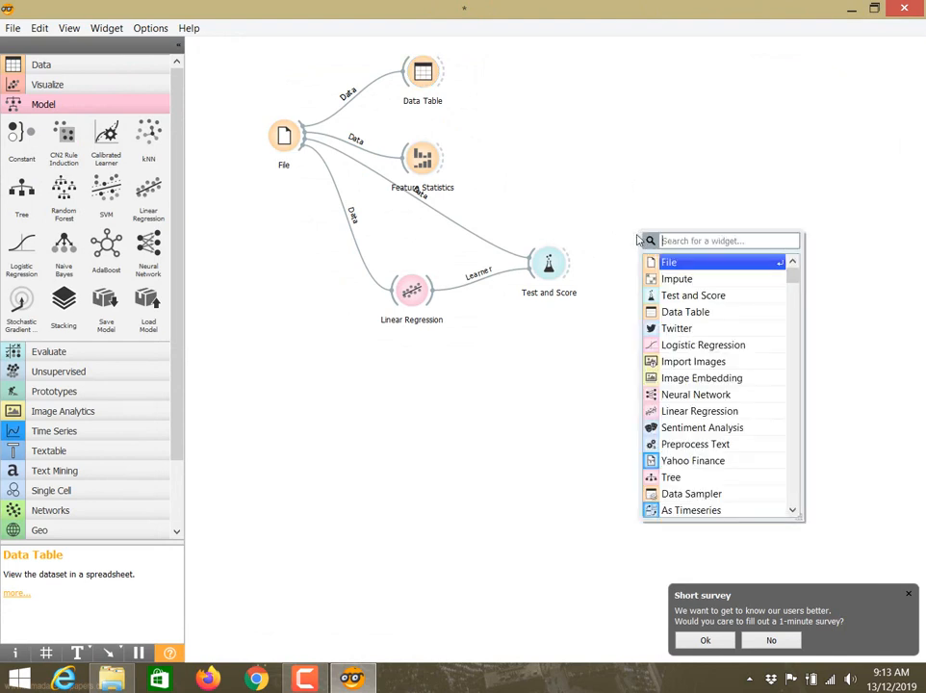
type("rank")
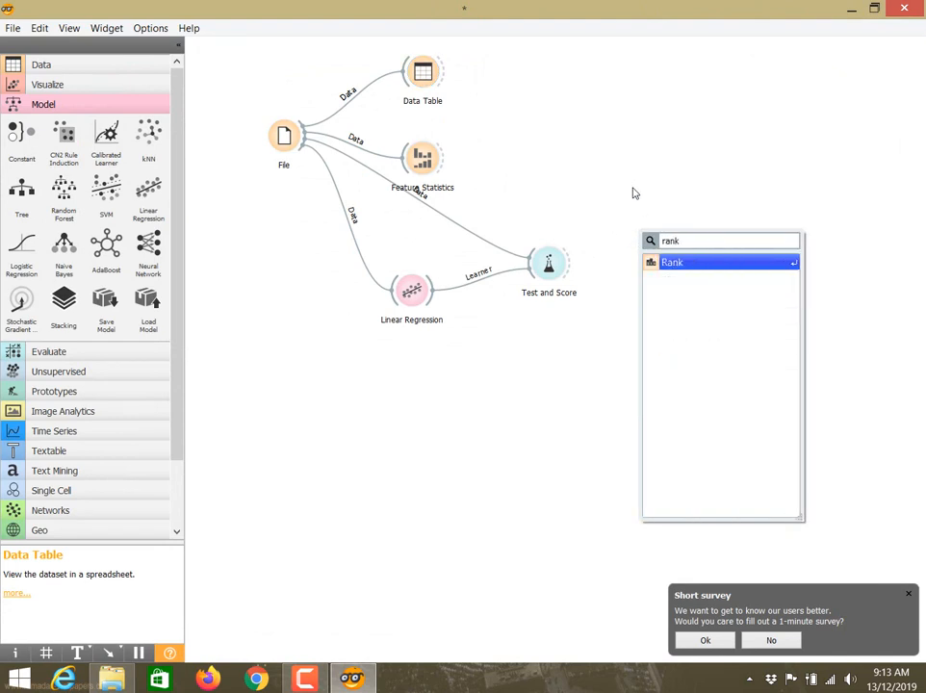
left_click(697, 262)
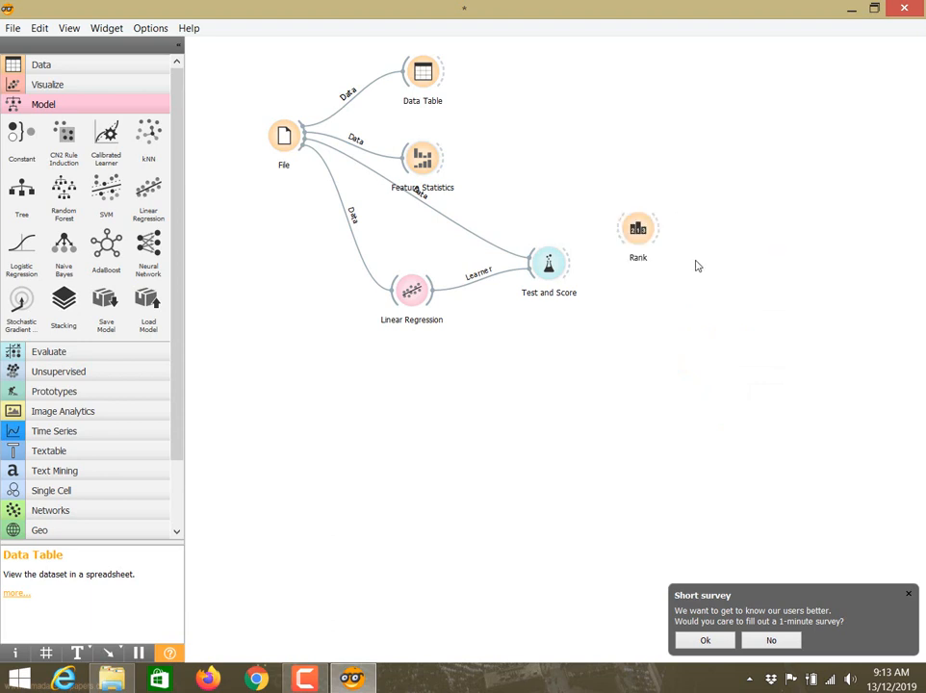
left_click_drag(638, 239, 649, 223)
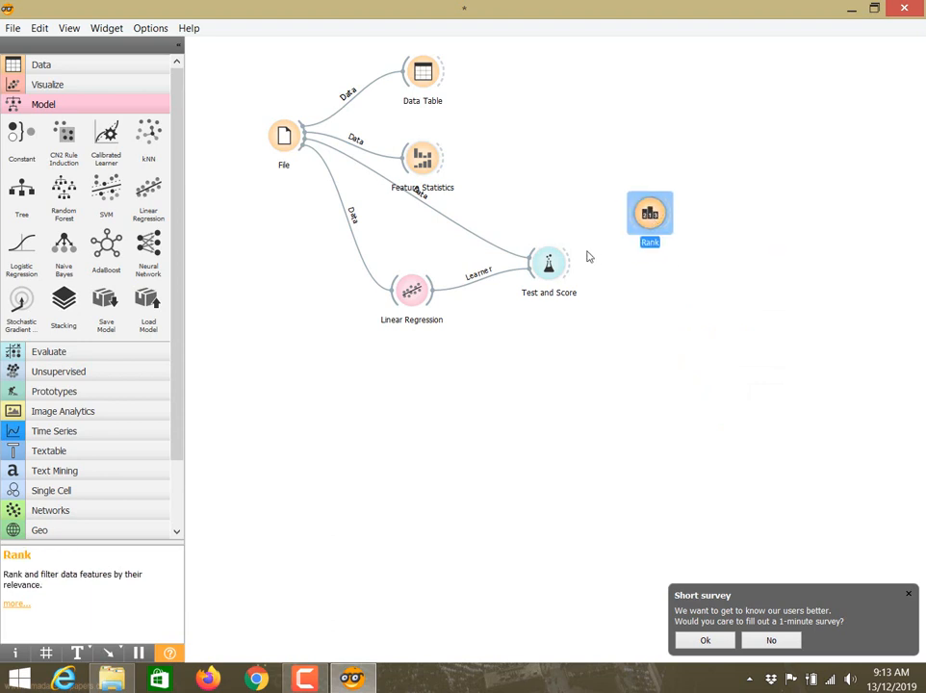
- Connect Test and Score to Rank and review the Univariate Regression and RReliefF scores of the features
left_click_drag(566, 267, 632, 214)
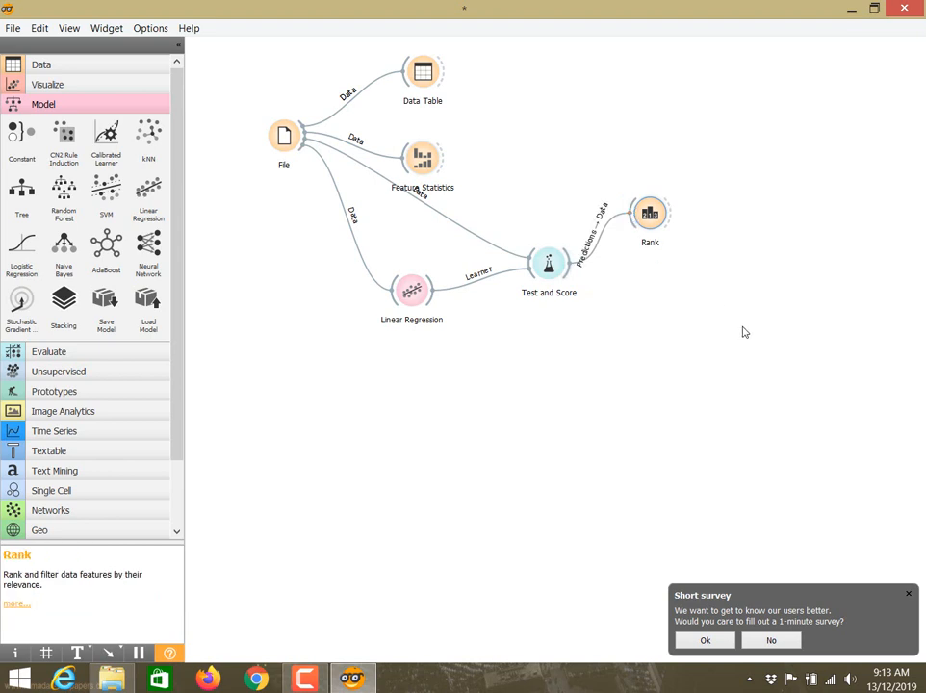
double_click(651, 214)
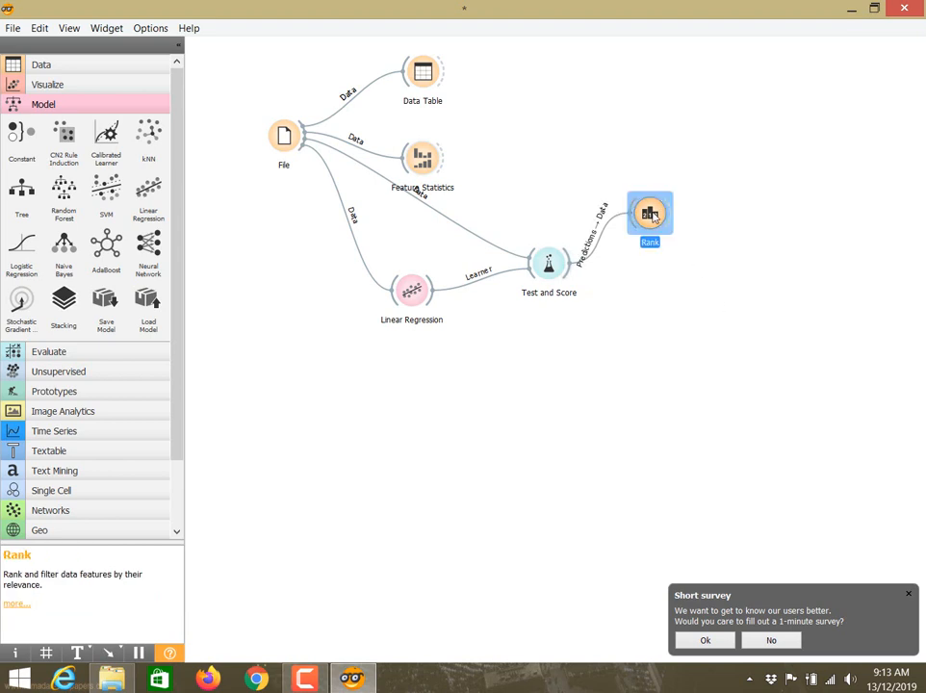
left_click(255, 9)
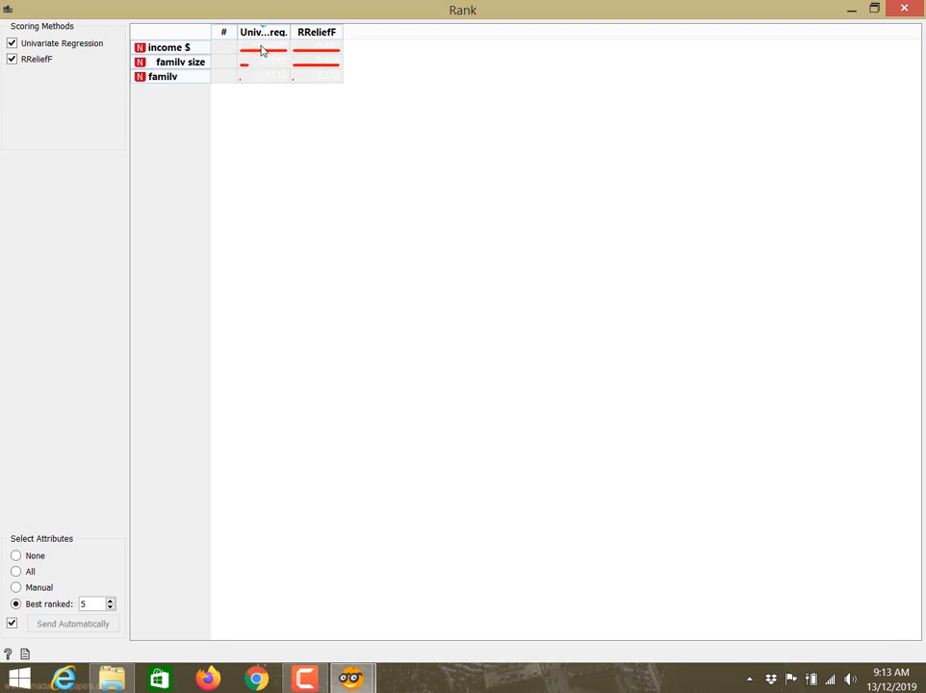
mouse_move(259, 56)
left_click(900, 9)
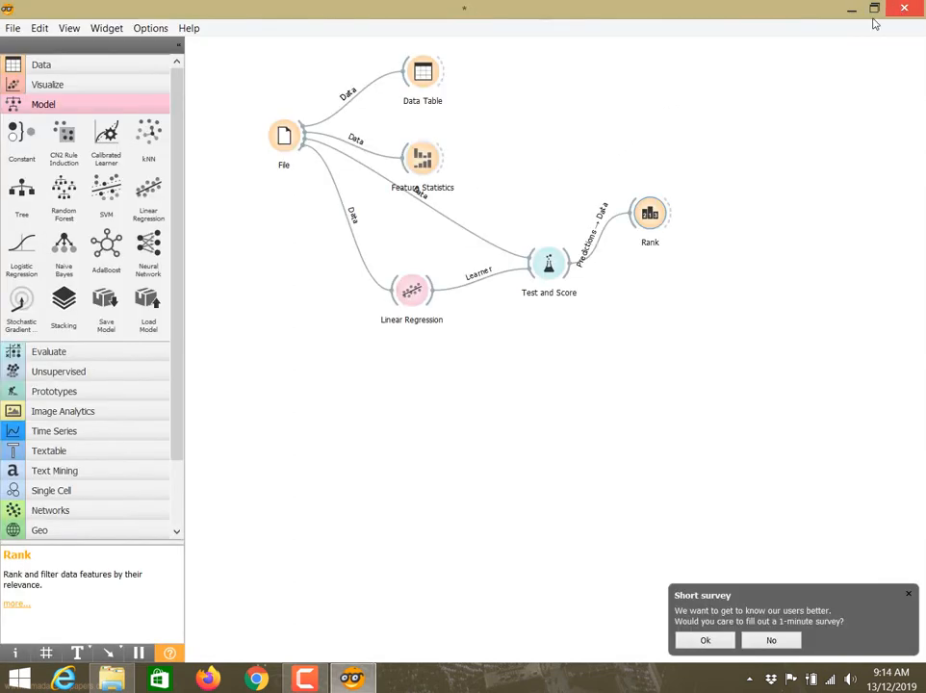
- Move the whole workflow lower and further left on the canvas and align Data Table above Feature Statistics
left_click_drag(250, 43, 809, 378)
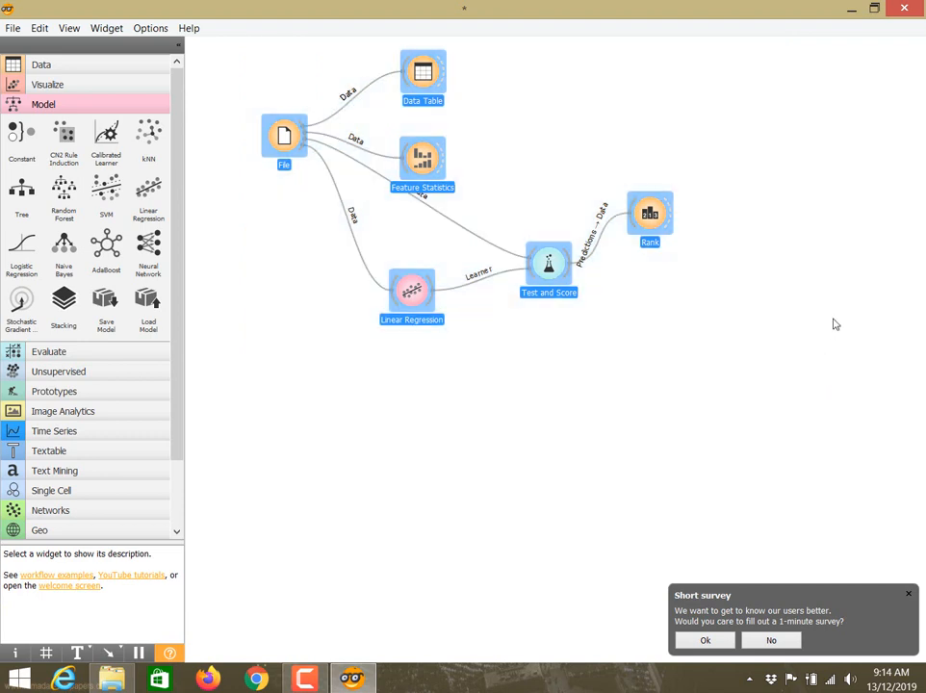
left_click_drag(433, 166, 421, 187)
left_click(446, 185)
left_click_drag(388, 110, 418, 107)
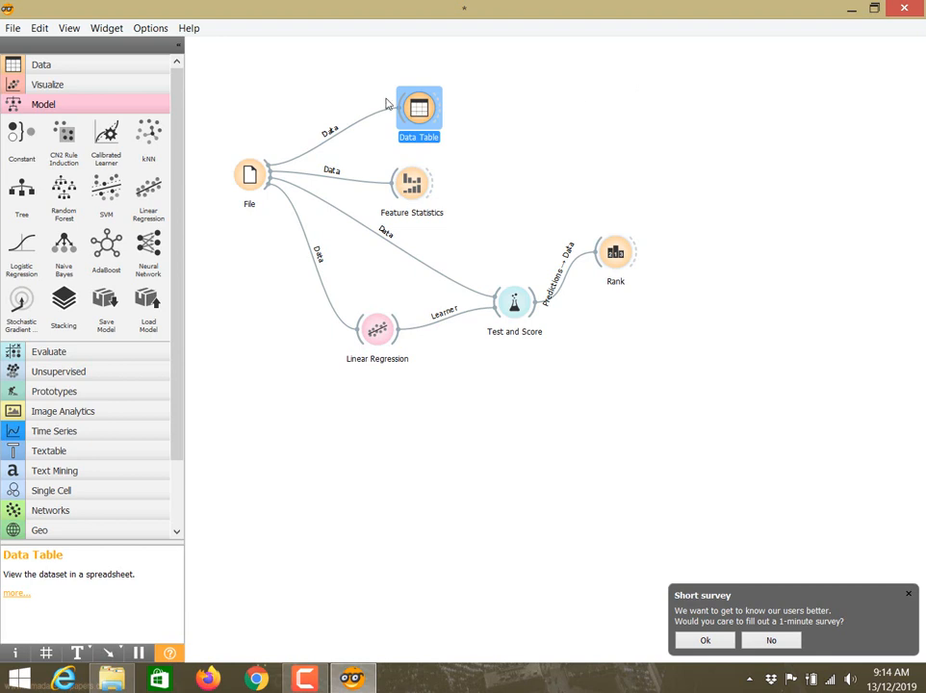
left_click_drag(225, 60, 730, 385)
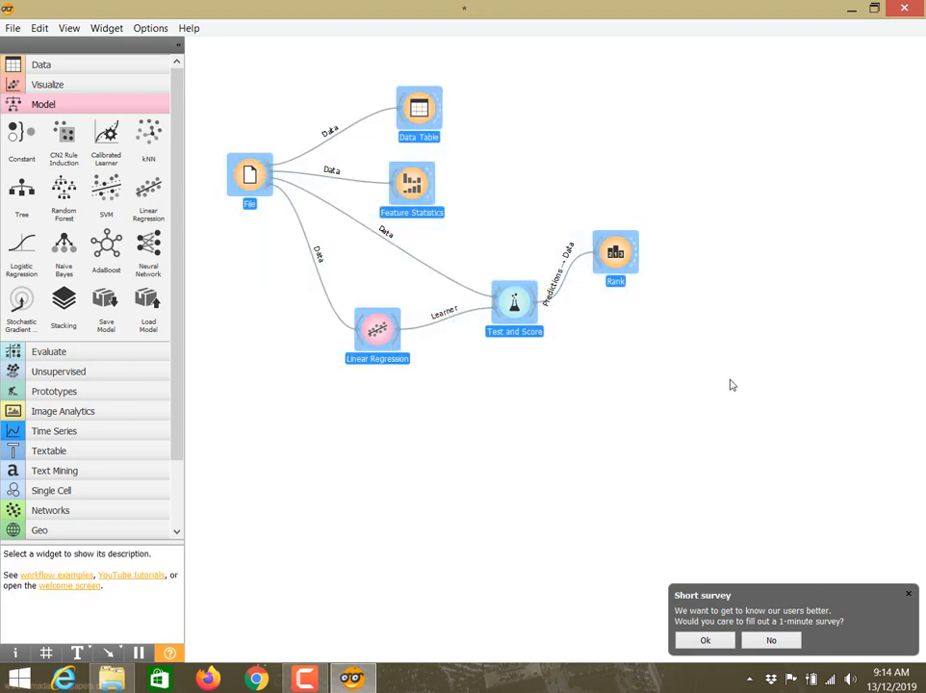
left_click(453, 419)
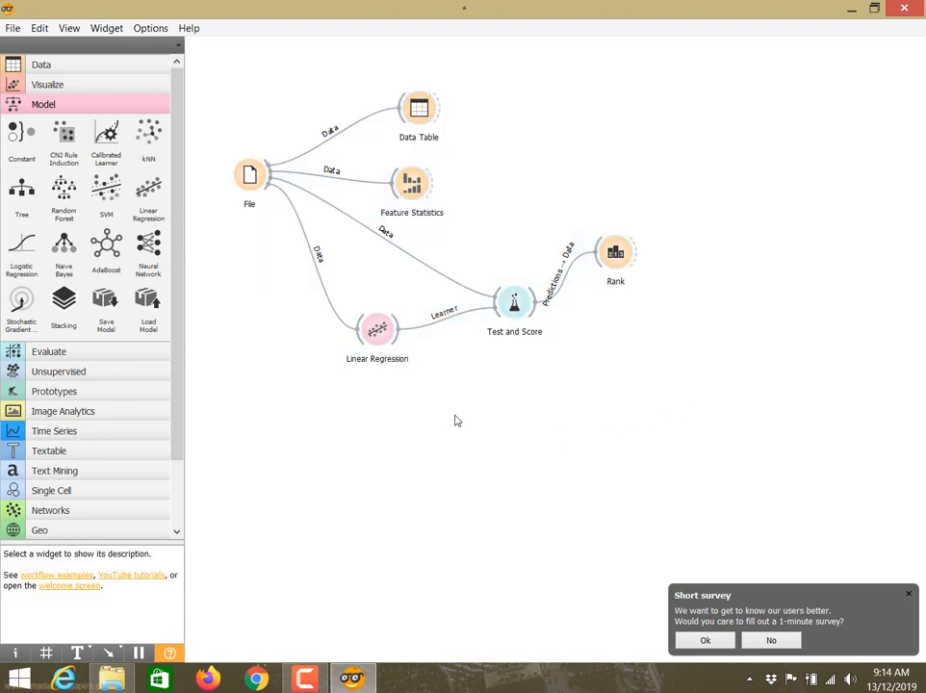
- Add a second File widget below the existing workflow and rename it New data
right_click(269, 444)
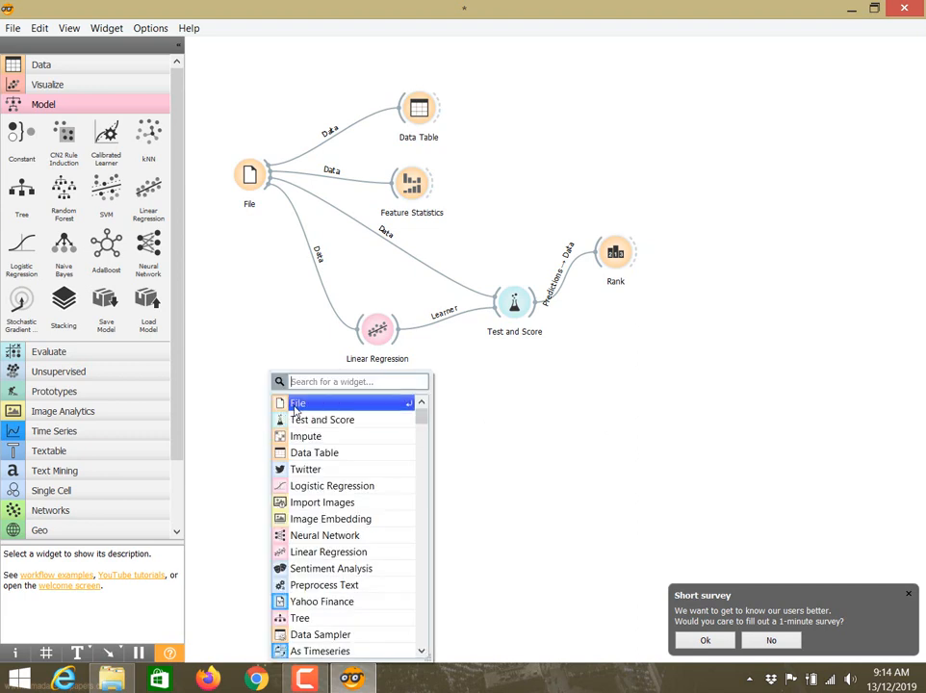
left_click(295, 404)
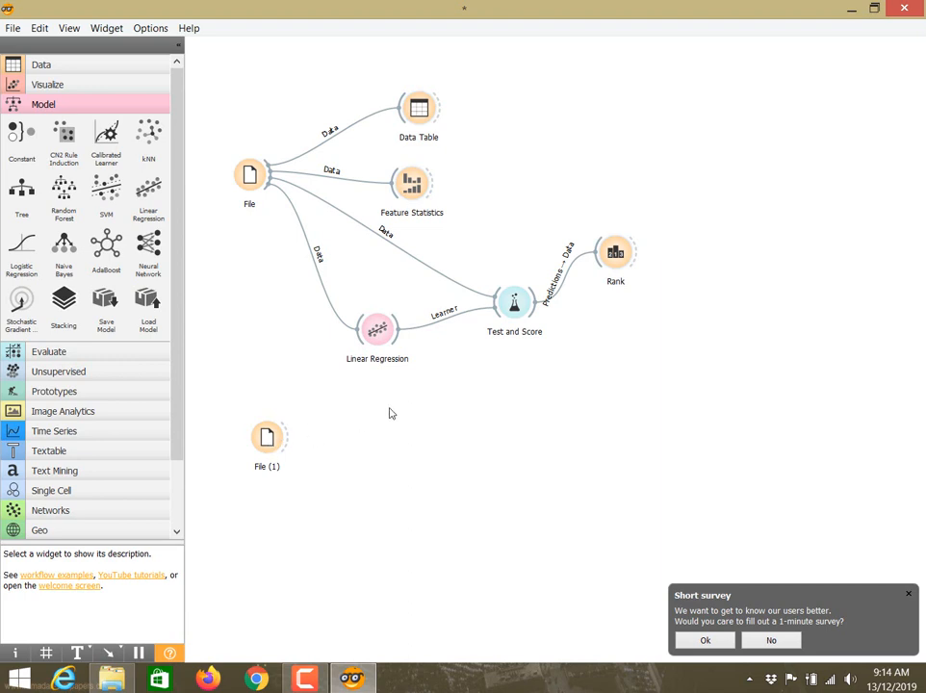
left_click(269, 448)
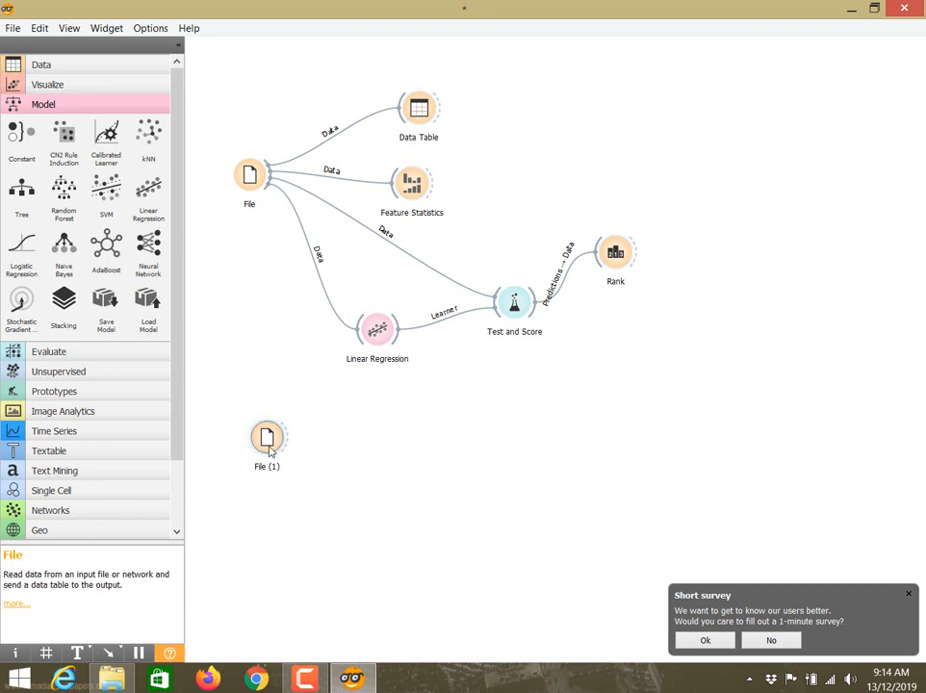
right_click(271, 447)
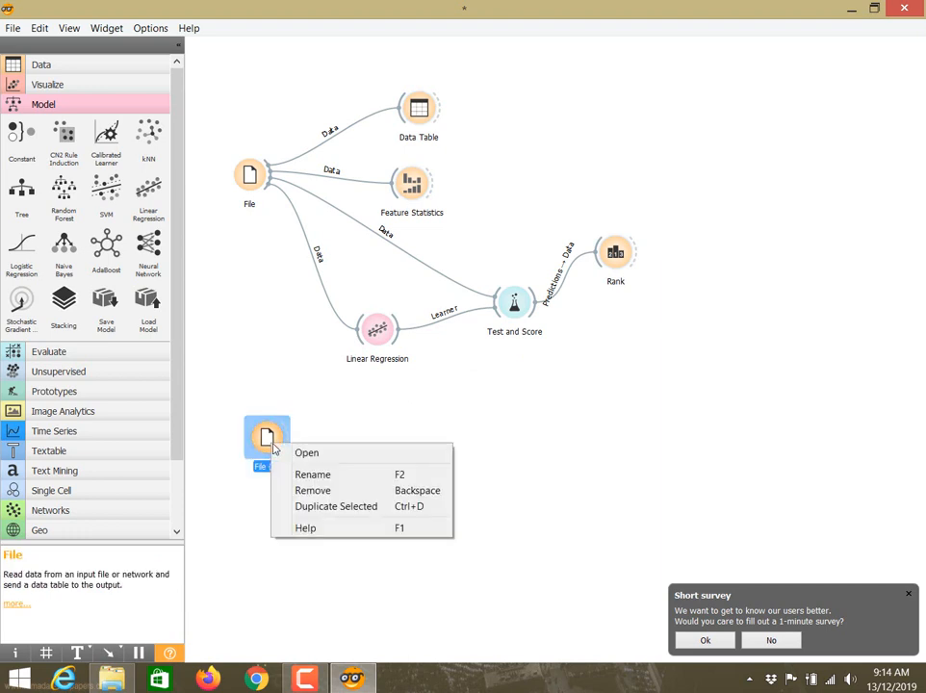
left_click(370, 475)
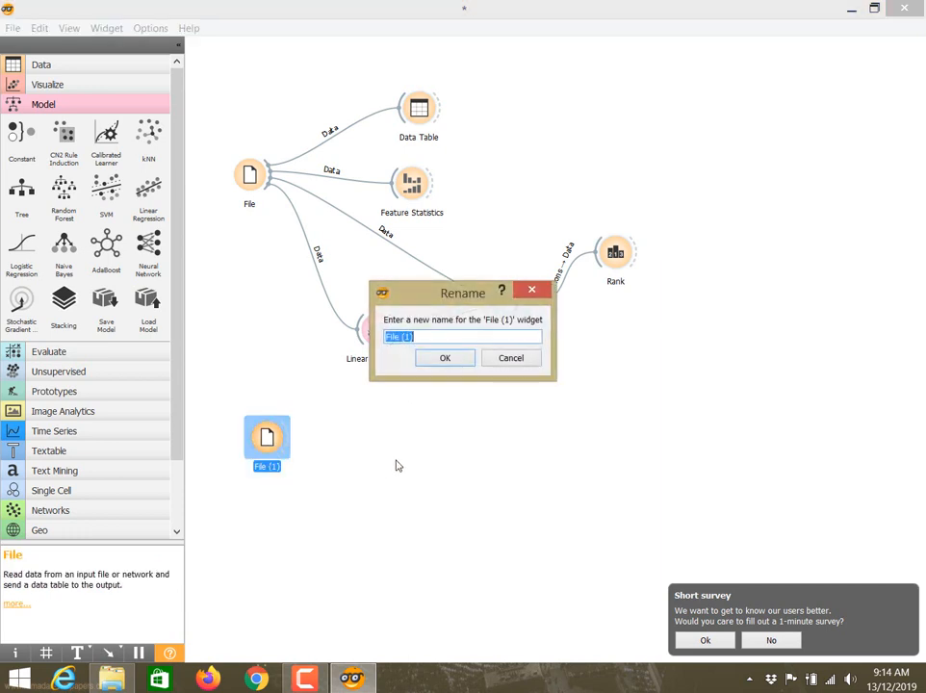
type("New data")
left_click(453, 361)
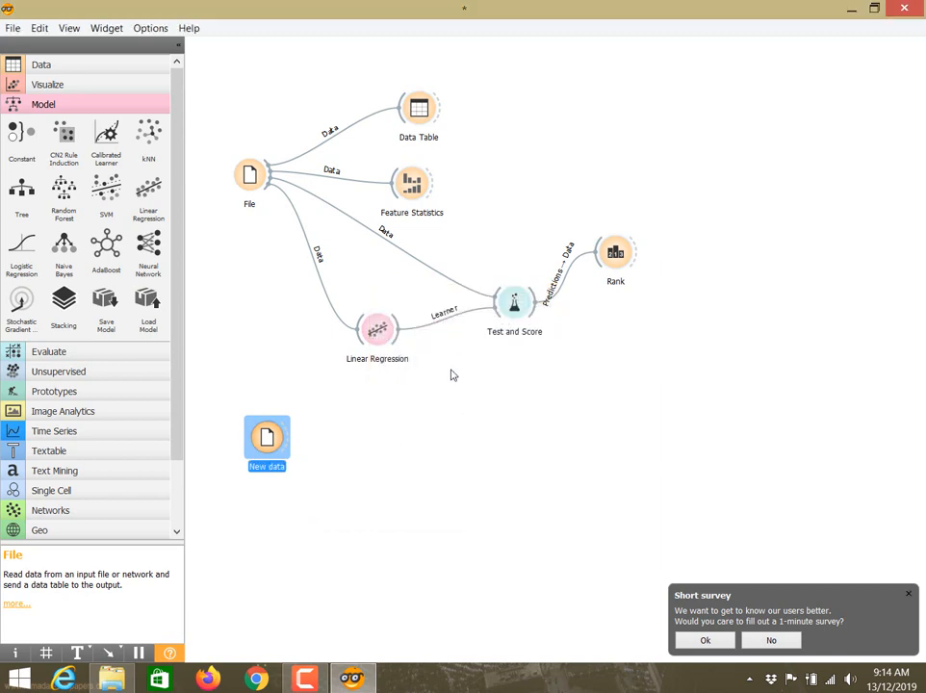
- Load foodnewcase.xlsx from the CaseStudy1 folder into the New data widget and close its window
double_click(276, 439)
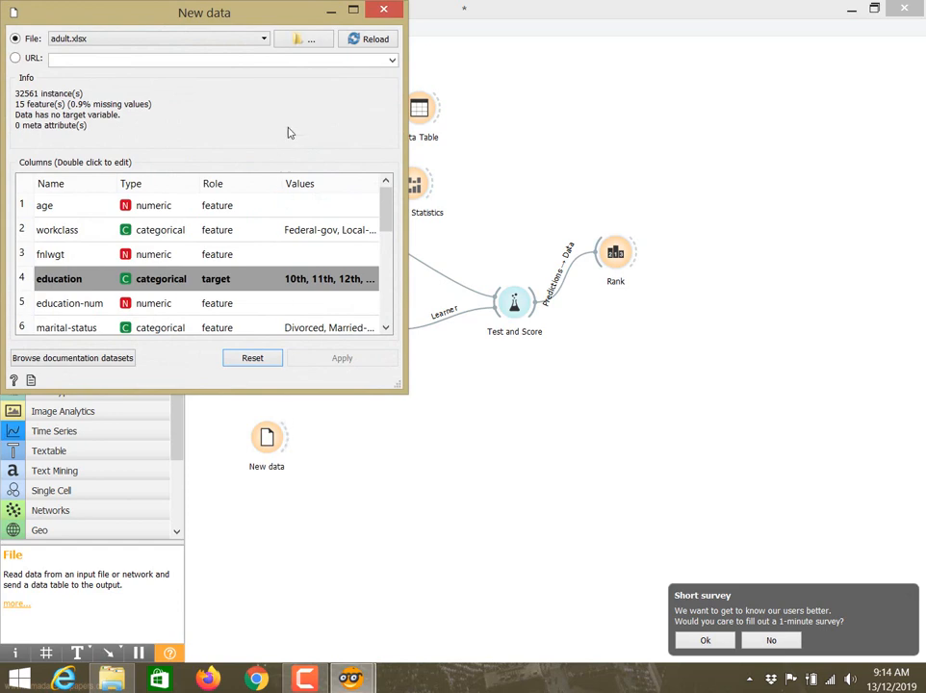
left_click(306, 42)
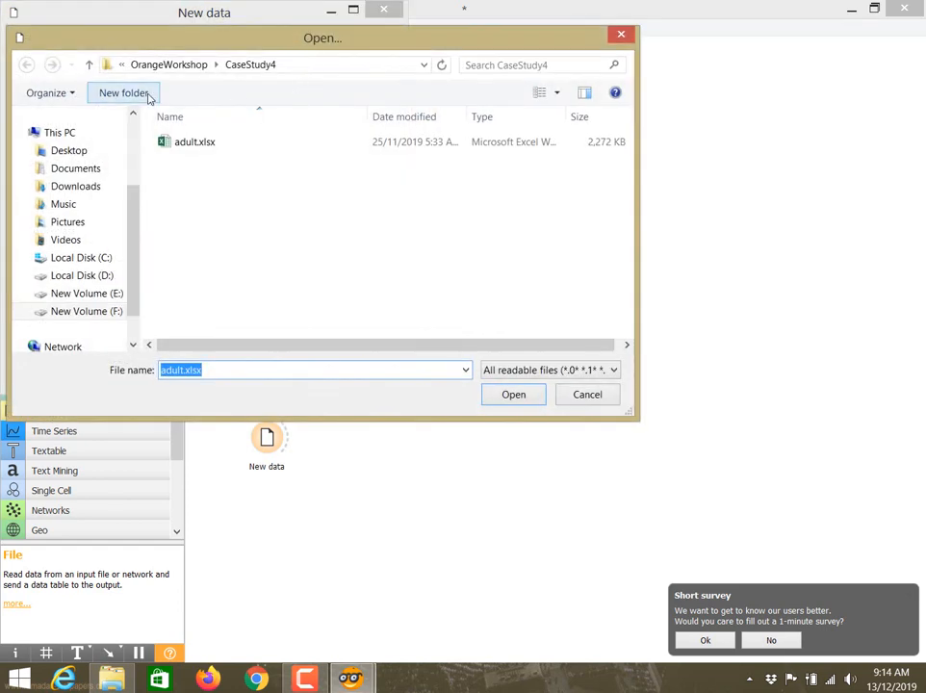
left_click(90, 64)
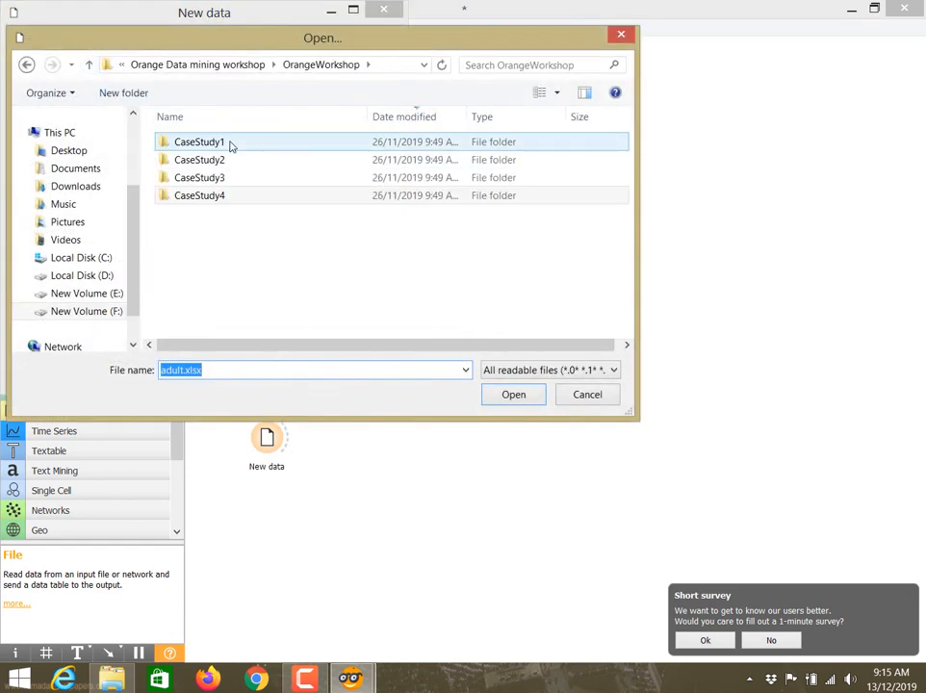
double_click(231, 143)
left_click(231, 163)
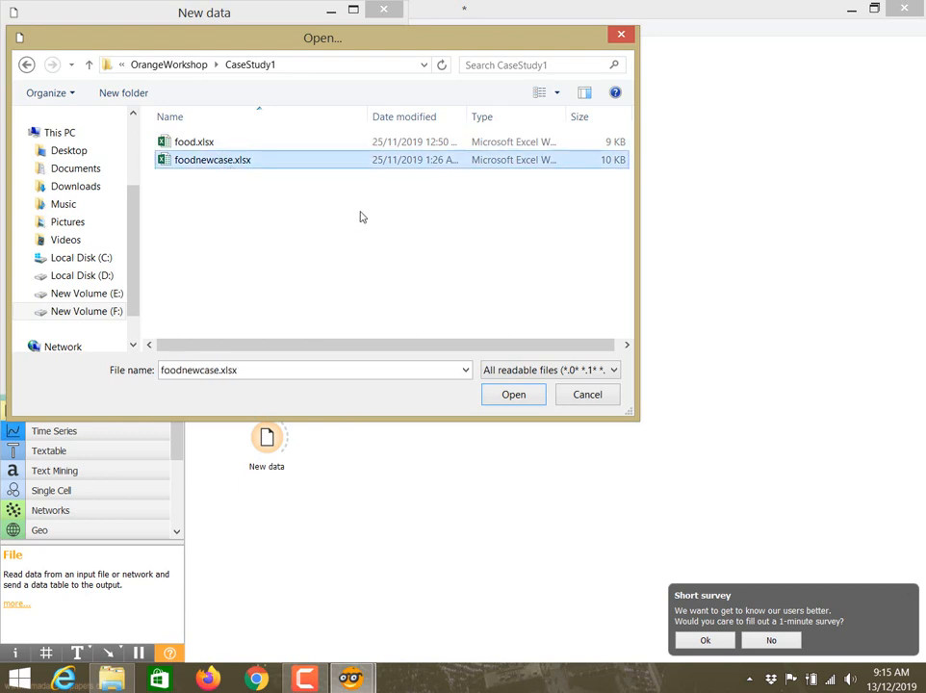
left_click(202, 145)
left_click(225, 164)
left_click(512, 394)
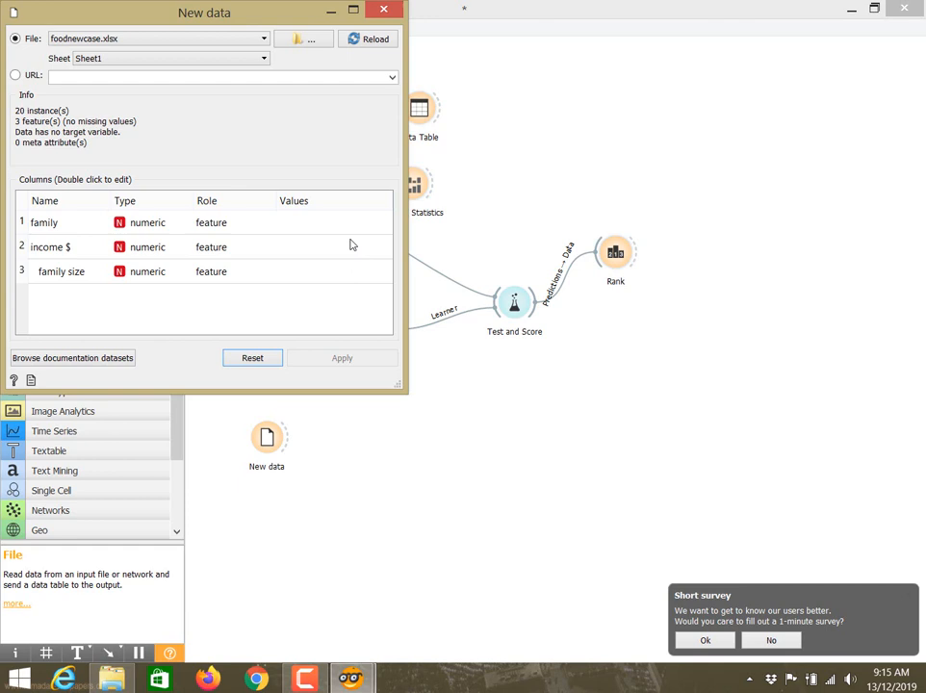
left_click(383, 11)
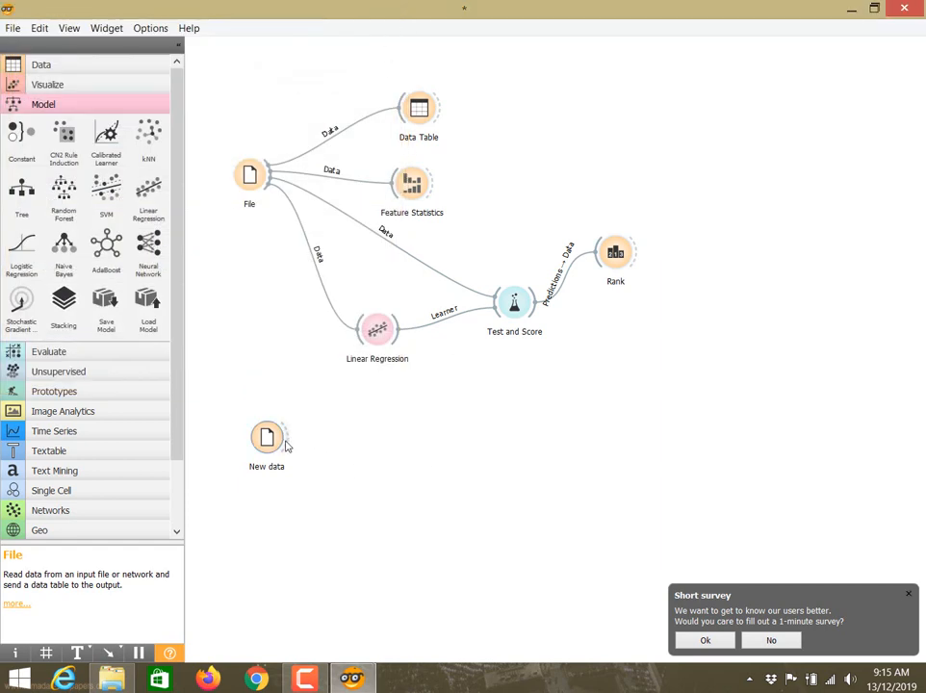
- Try to feed the New data widget directly into Linear Regression and check the error shown on the model
left_click_drag(288, 441, 362, 329)
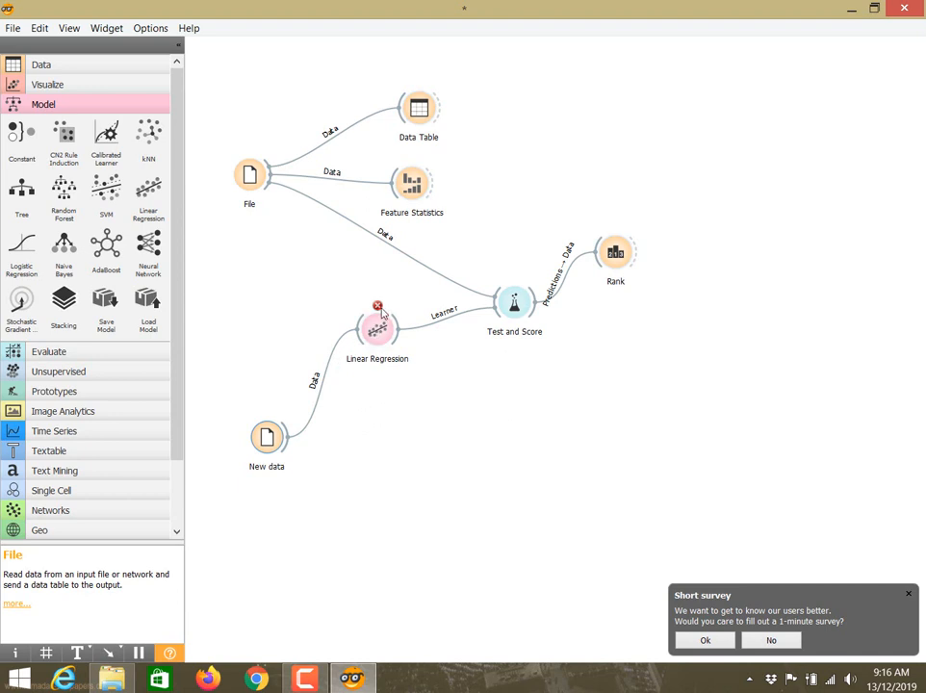
mouse_move(379, 308)
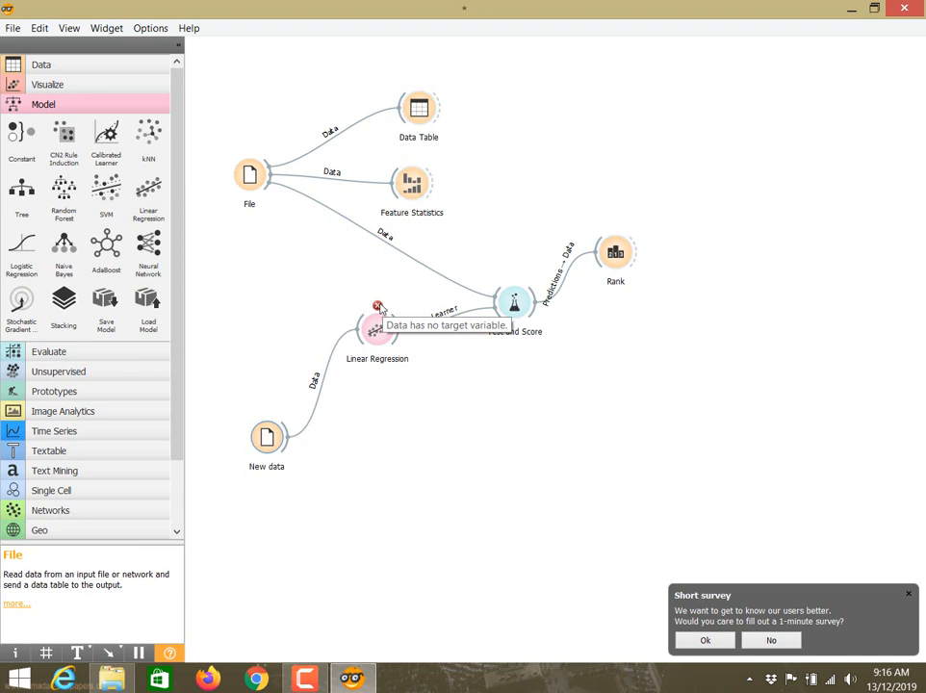
double_click(250, 175)
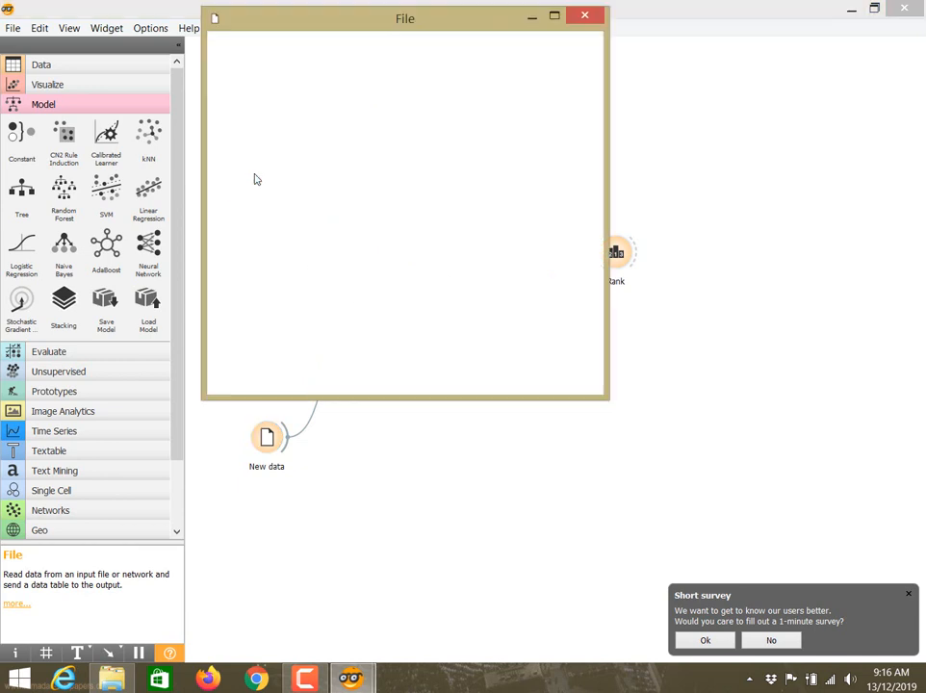
left_click(596, 15)
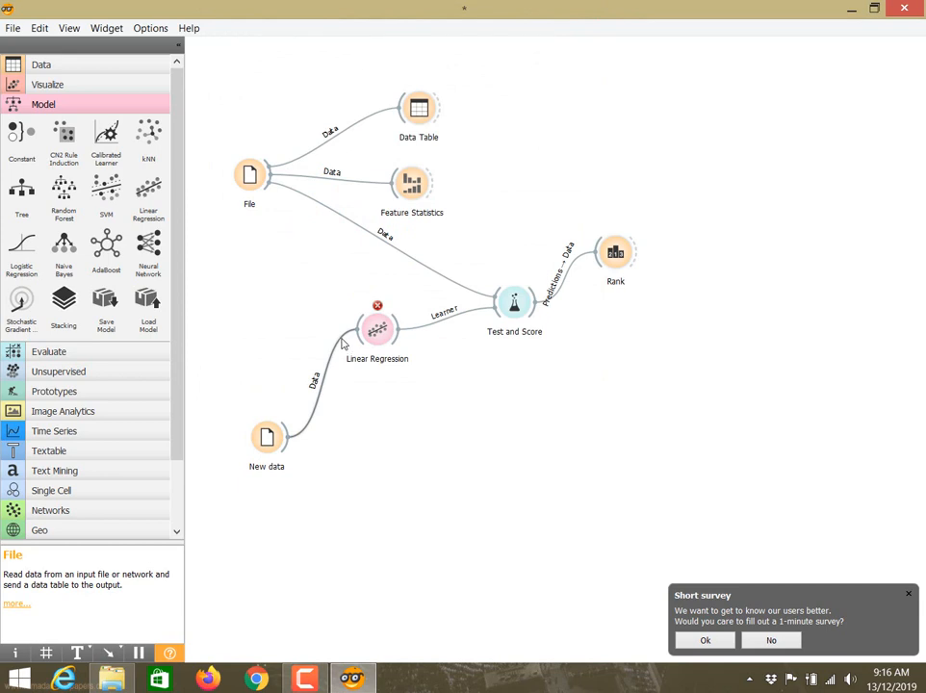
- Remove the link between New data and Linear Regression and shift Linear Regression slightly lower and to the right
mouse_move(382, 338)
left_mouse_down()
mouse_move(382, 331)
mouse_move(378, 352)
left_mouse_up()
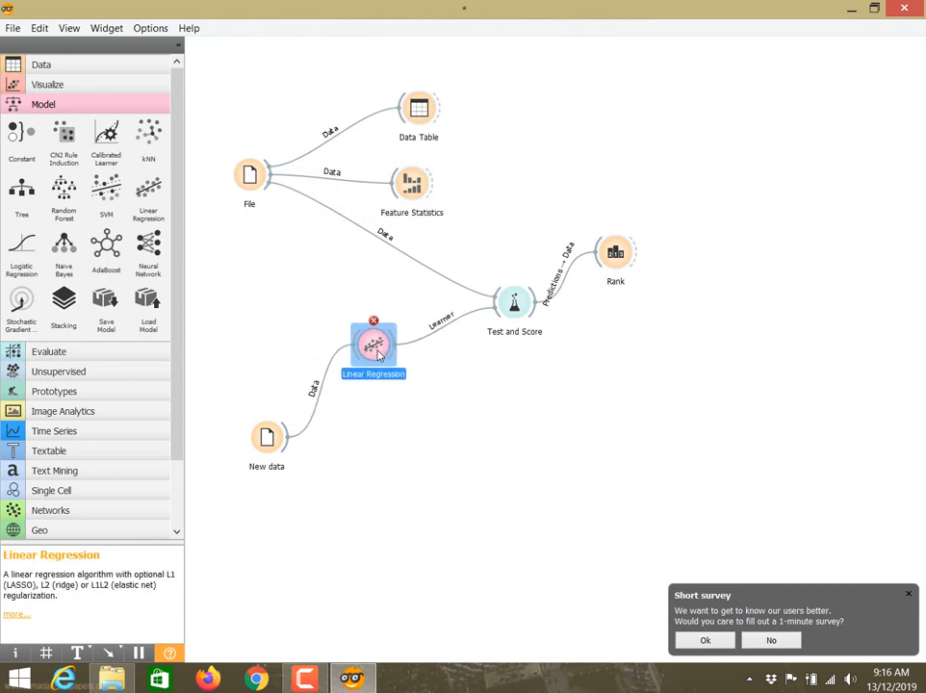
right_click(321, 398)
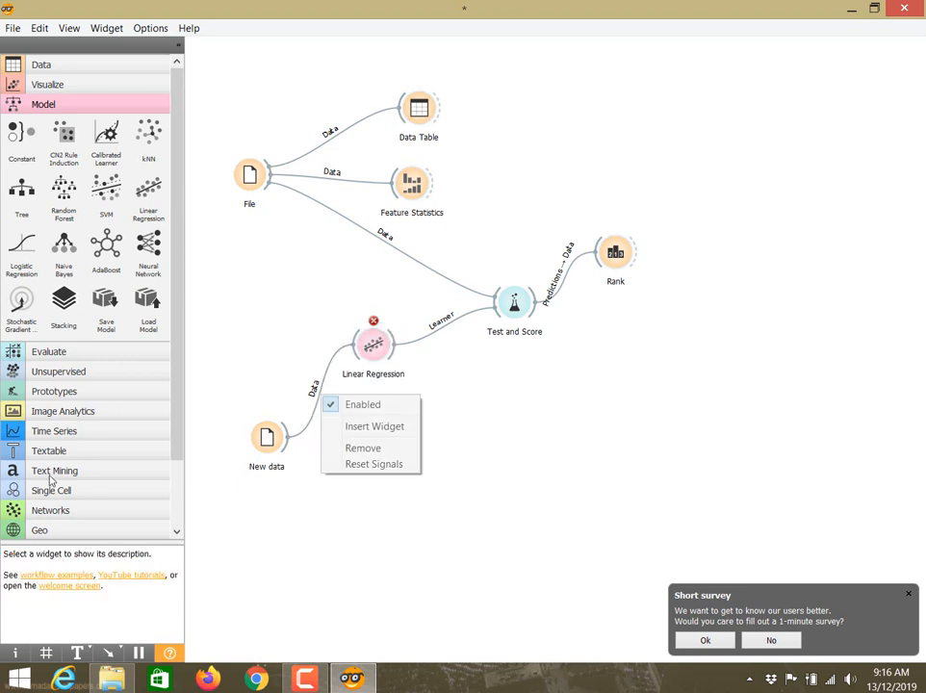
left_click(355, 447)
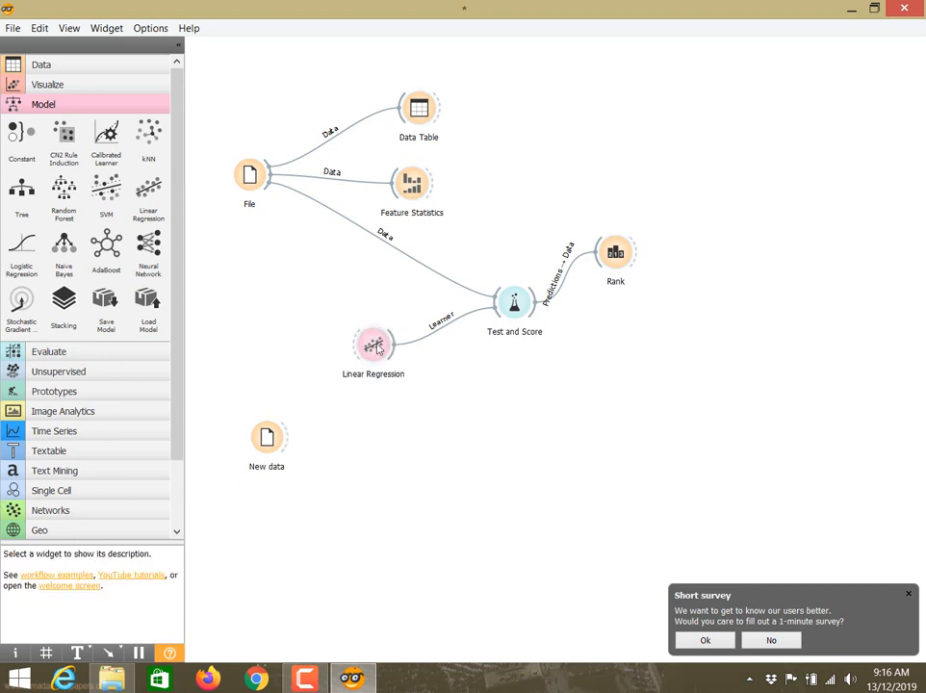
left_click_drag(371, 342, 391, 346)
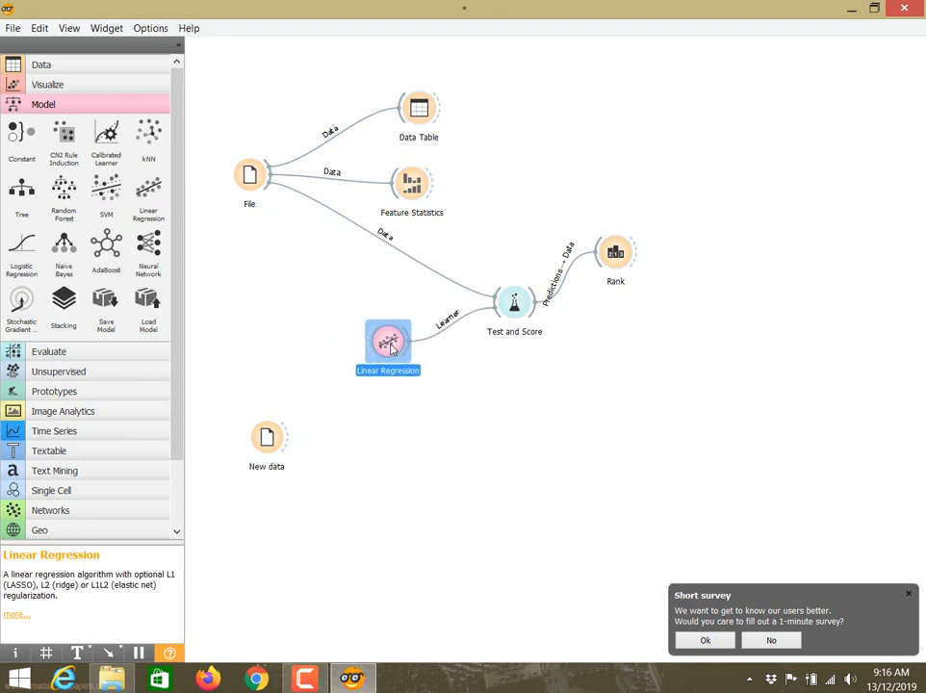
- Add a Predictions widget below Test and Score and connect Linear Regression to it as the predictor model
right_click(529, 421)
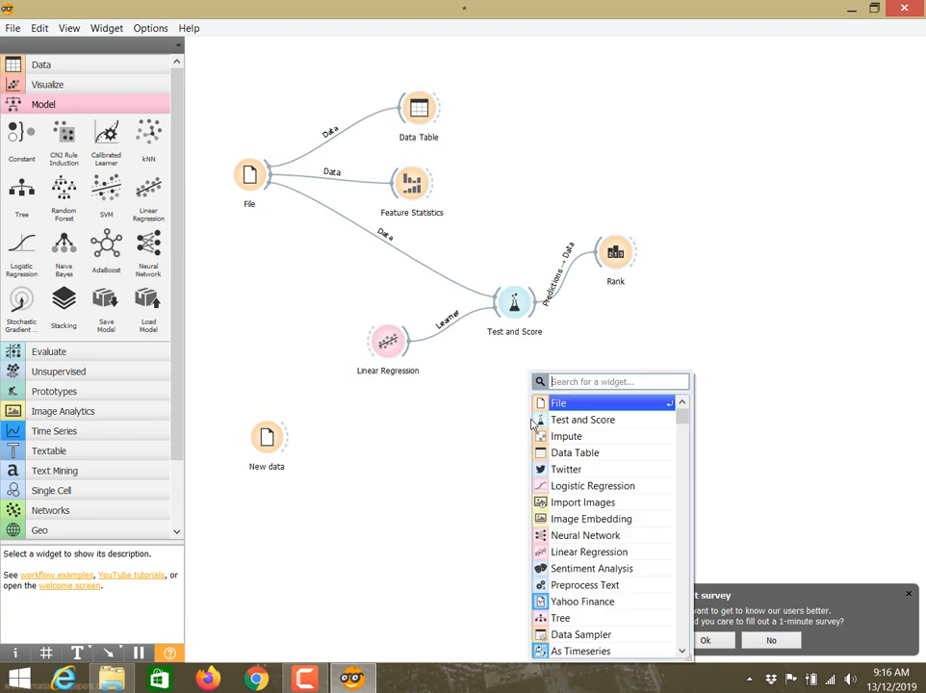
key("Down")
key("Down")
key("Down")
key("Down")
key("Down")
key("Down")
key("Down")
key("Down")
key("Down")
key("Down")
key("Down")
key("Down")
key("Down")
key("Down")
key("Down")
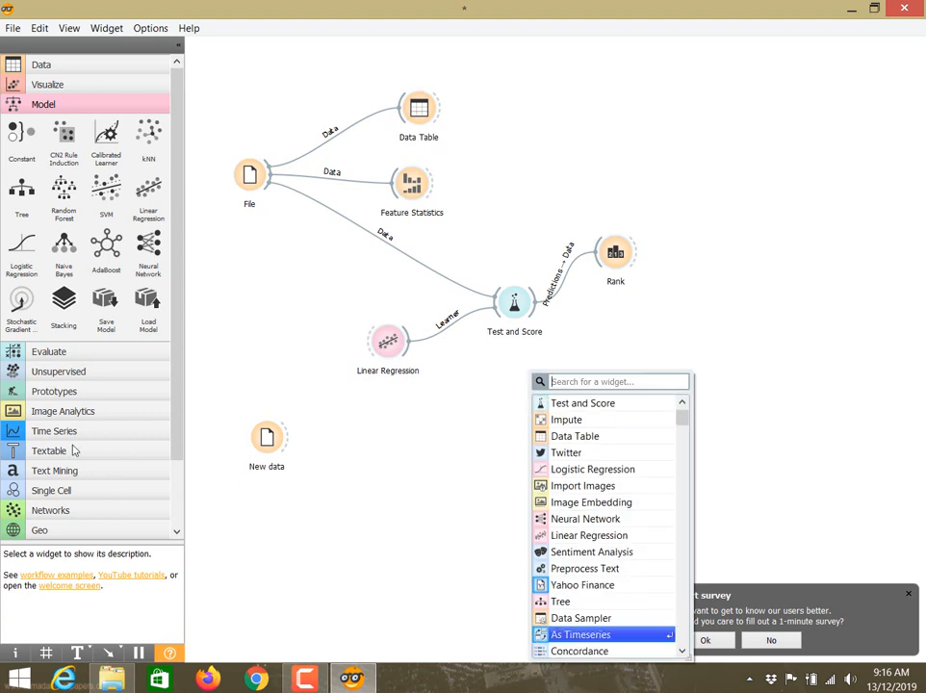
type("p")
key("BackSpace")
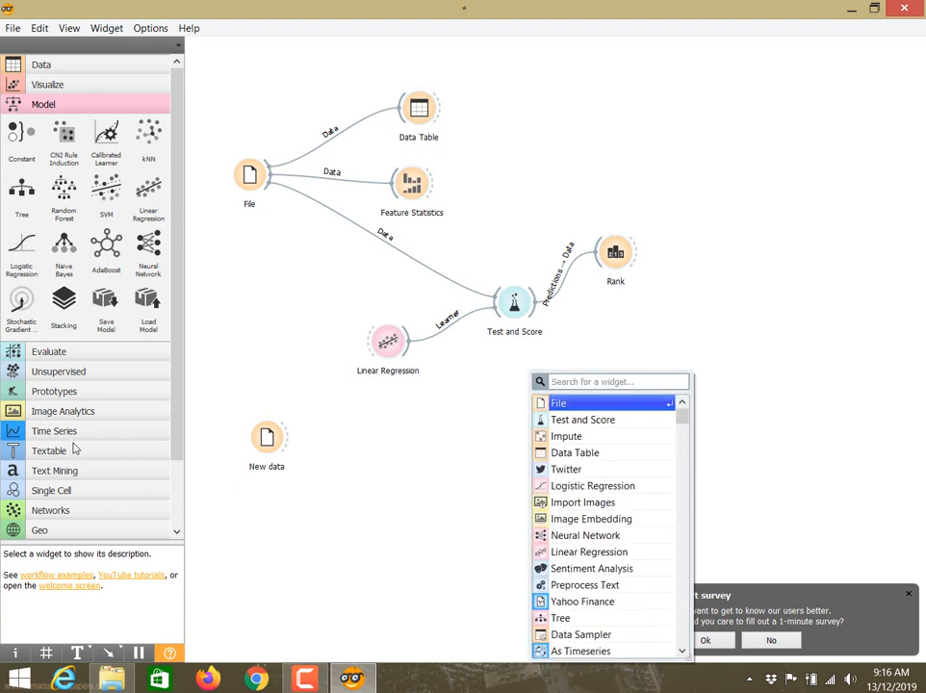
type("pre")
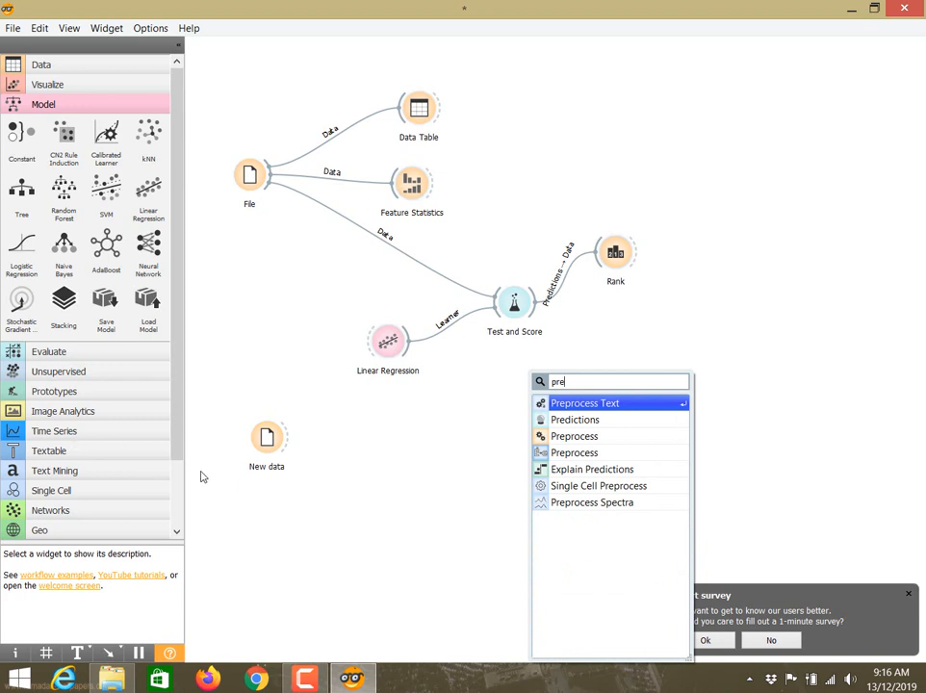
left_click(608, 422)
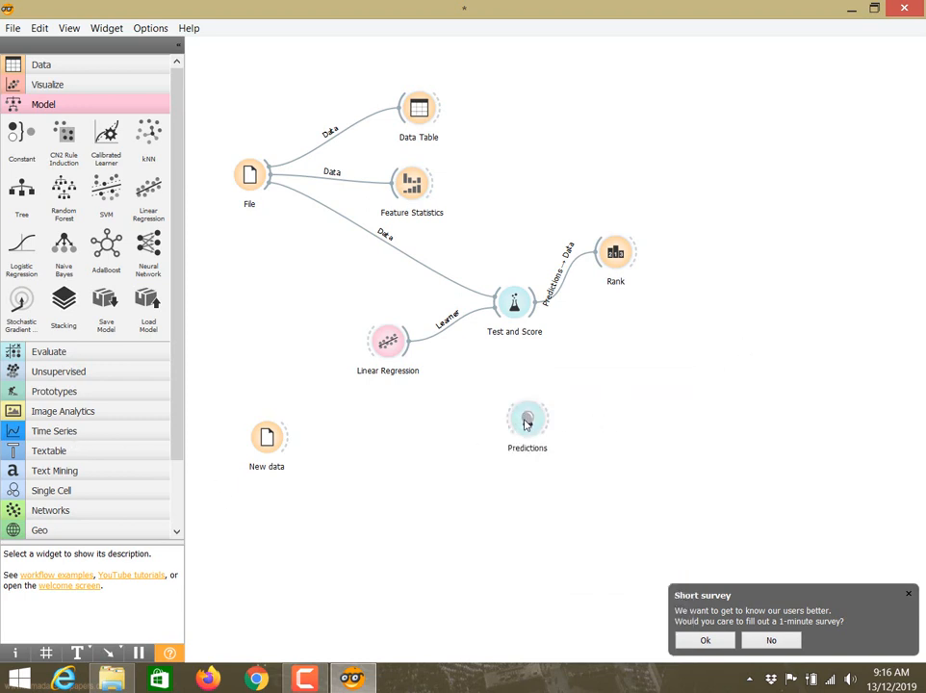
left_click_drag(526, 423, 502, 423)
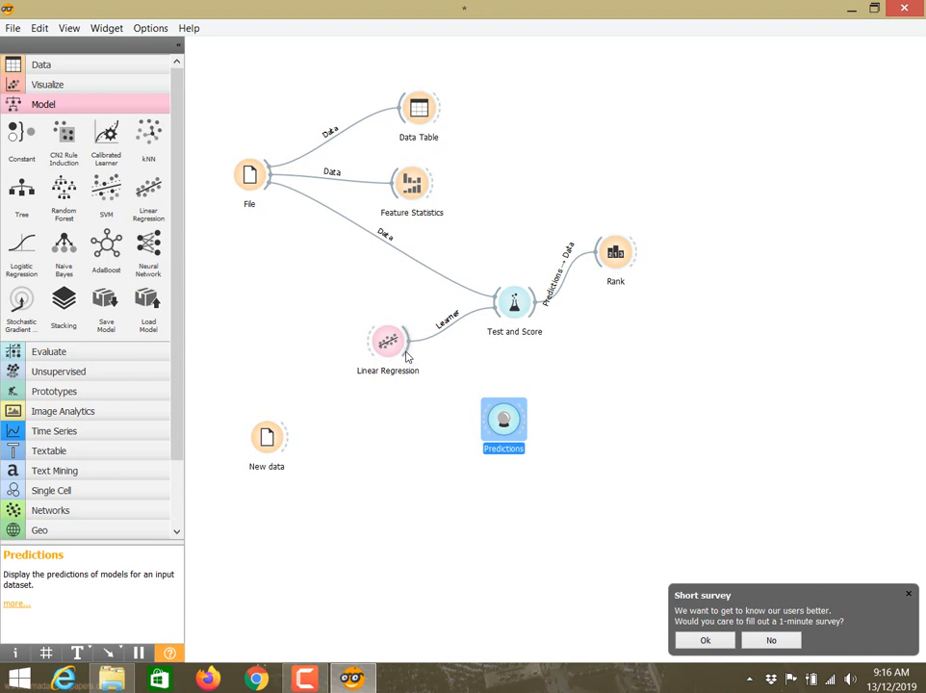
left_click_drag(408, 353, 491, 425)
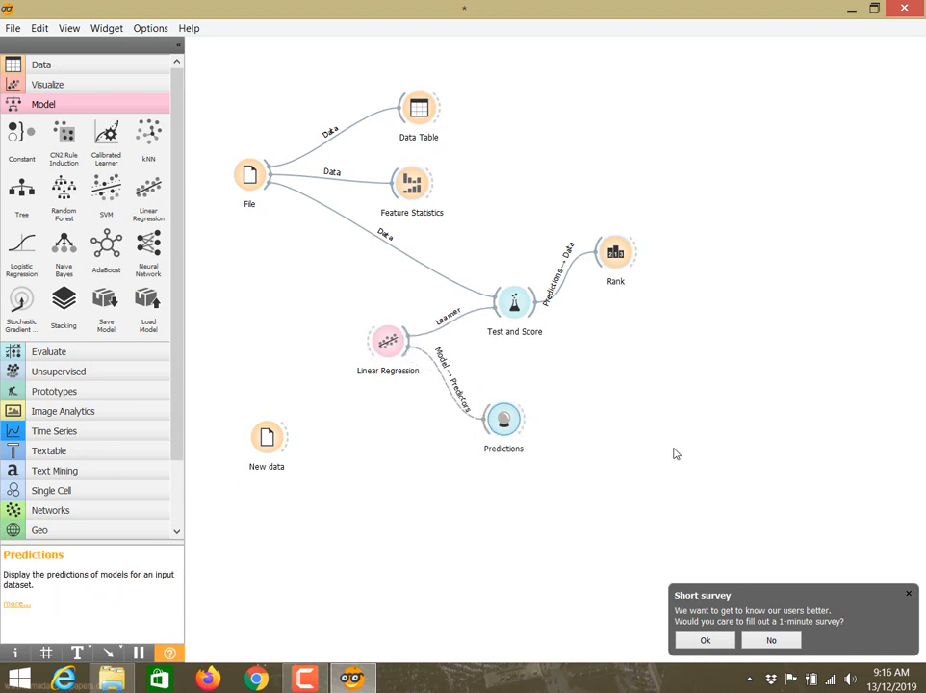
- Connect the New data widget to Predictions as its data input and check the Predictions table
left_click(269, 443)
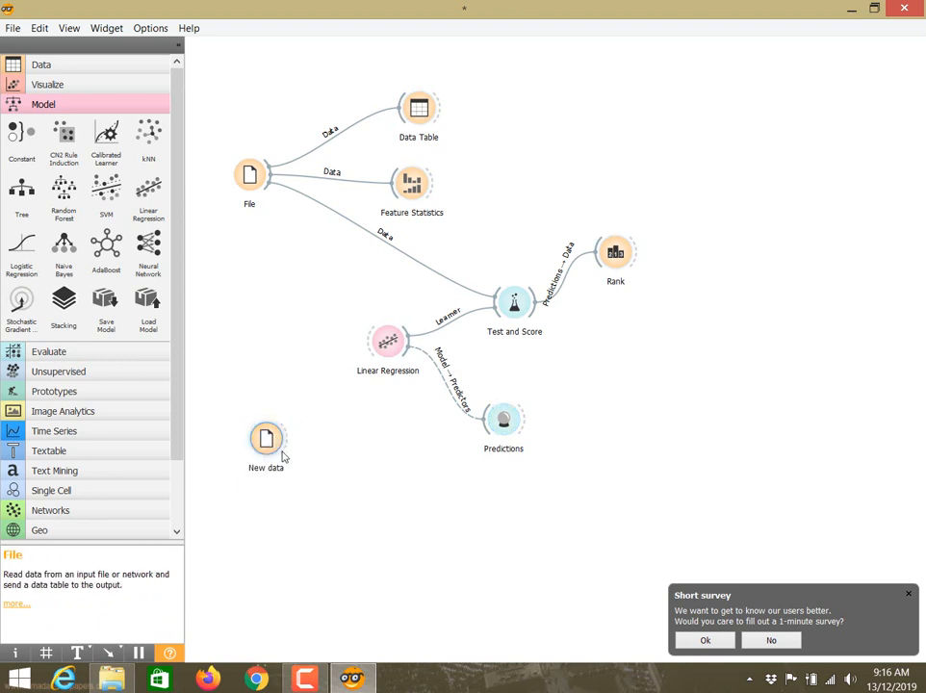
left_click_drag(272, 440, 190, 660)
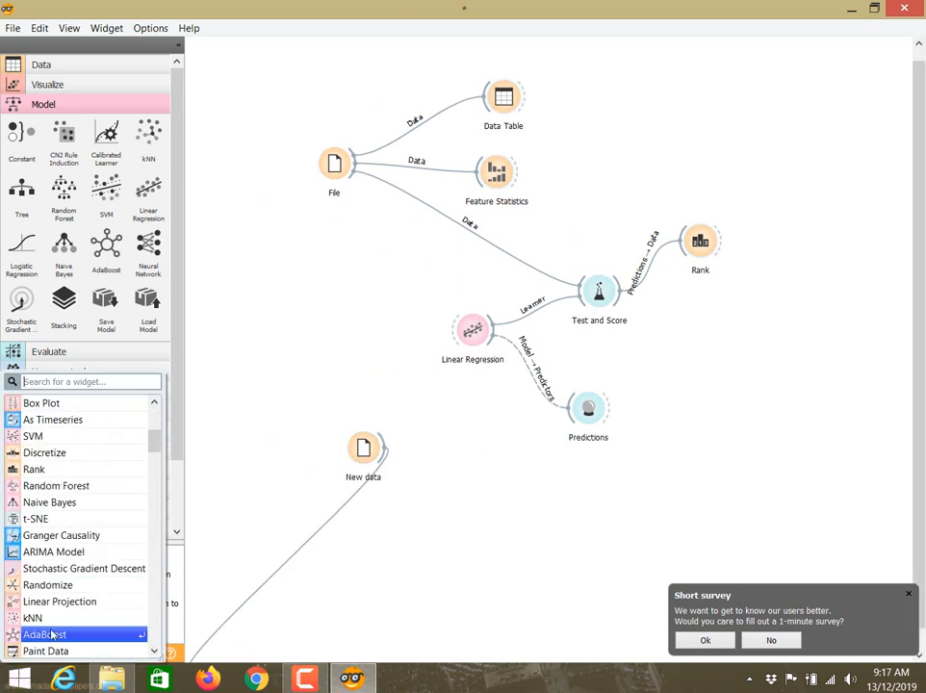
left_click(431, 487)
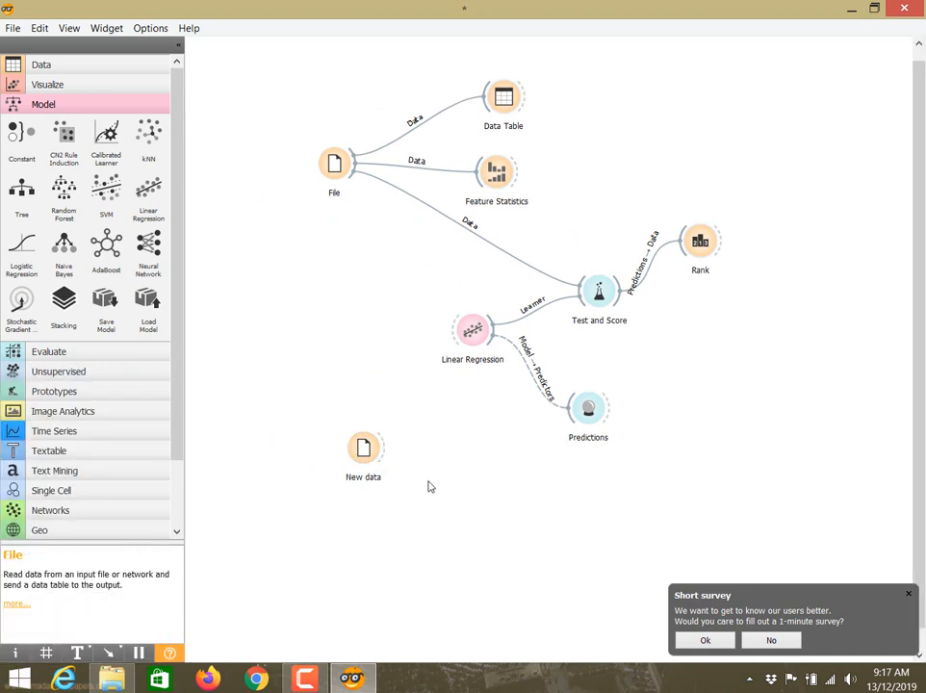
left_click(364, 448)
left_click_drag(383, 455, 580, 432)
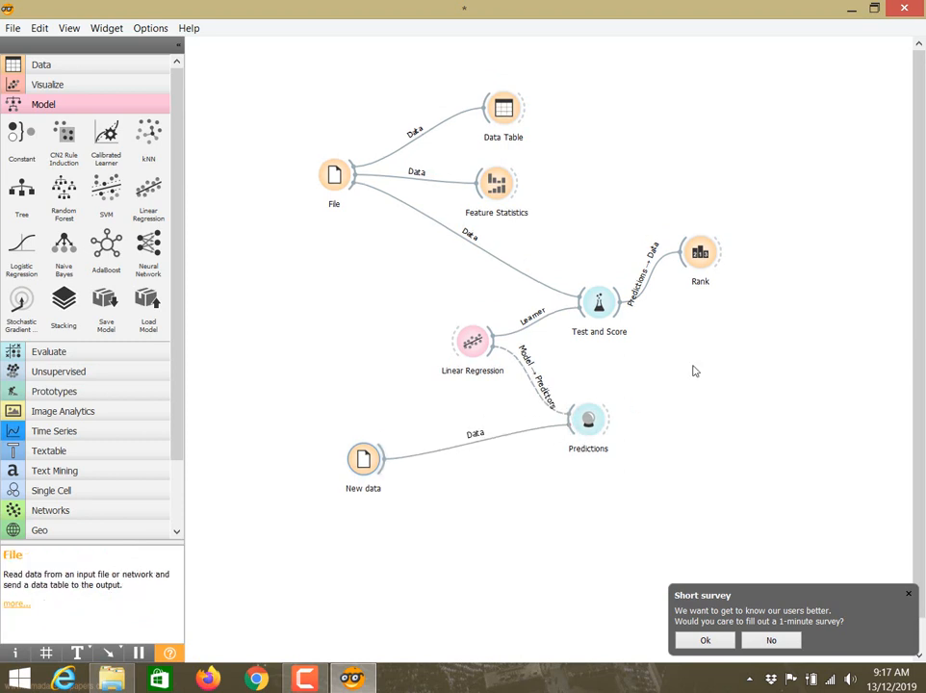
double_click(604, 437)
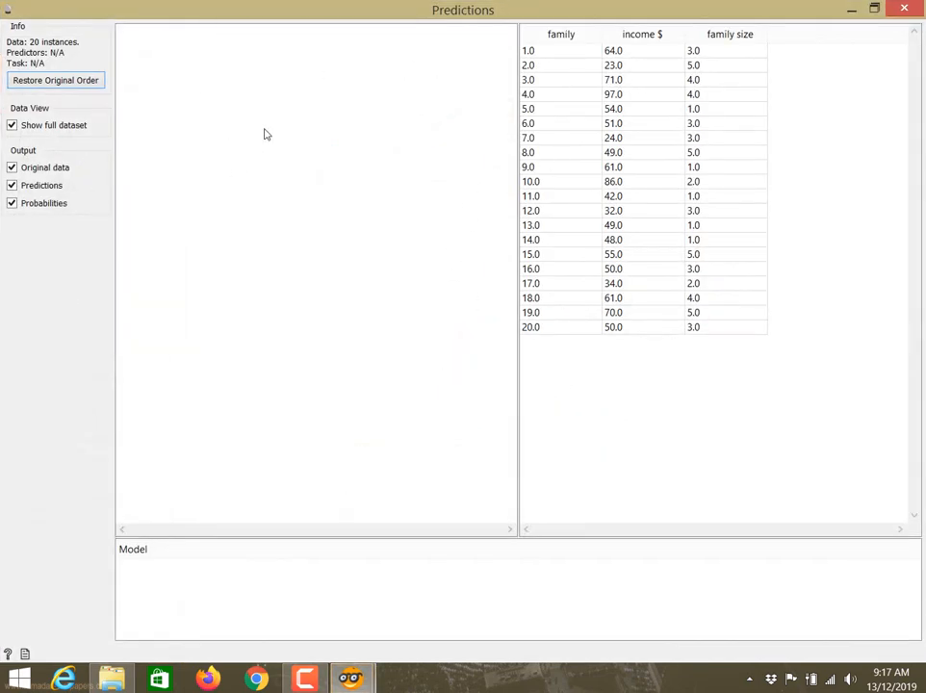
left_click(916, 8)
- Rearrange the Predictions, New data and Linear Regression widgets so Predictions sits just below Test and Score and New data lies closer to it
left_click_drag(592, 424, 623, 423)
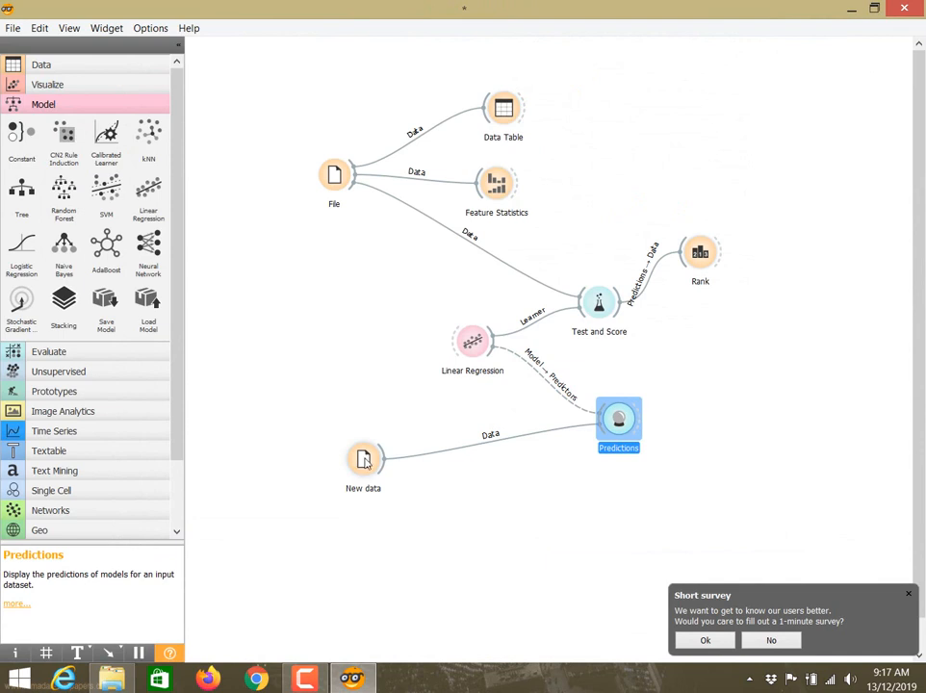
left_click_drag(366, 461, 441, 464)
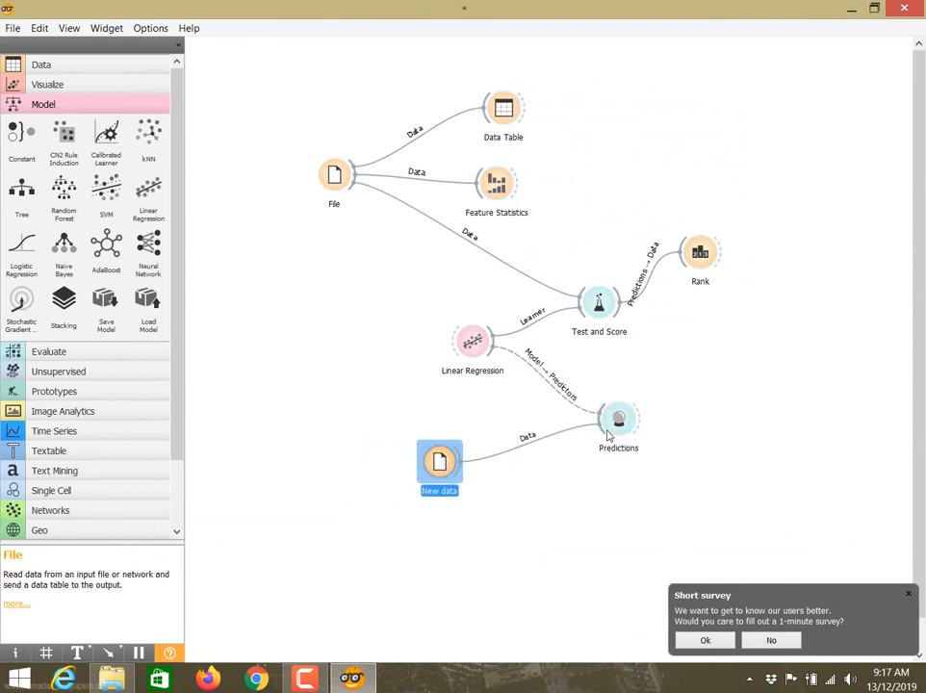
left_click_drag(618, 429, 601, 405)
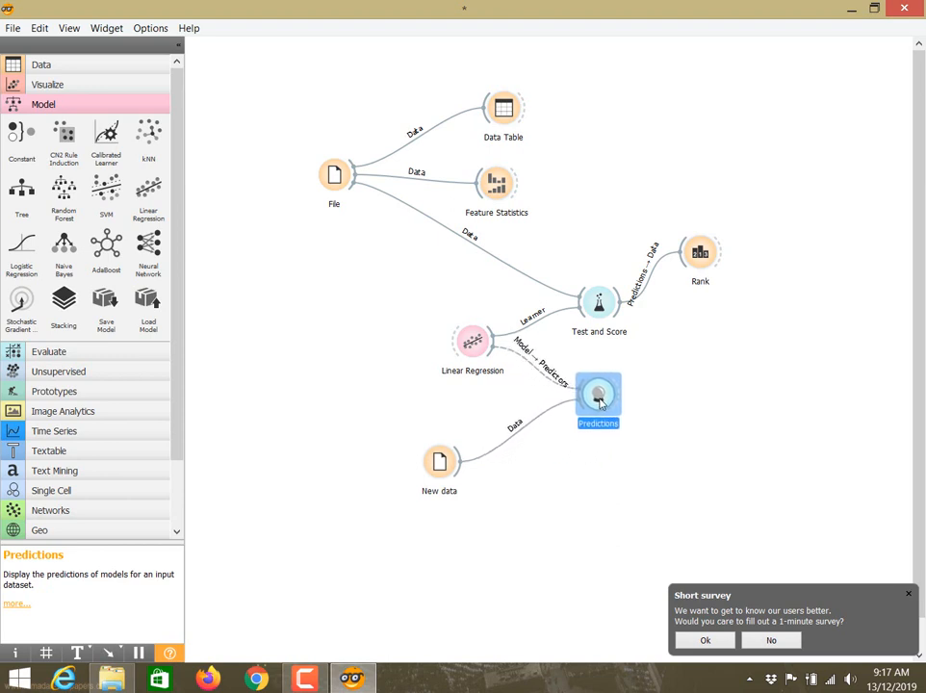
left_click_drag(477, 352, 461, 356)
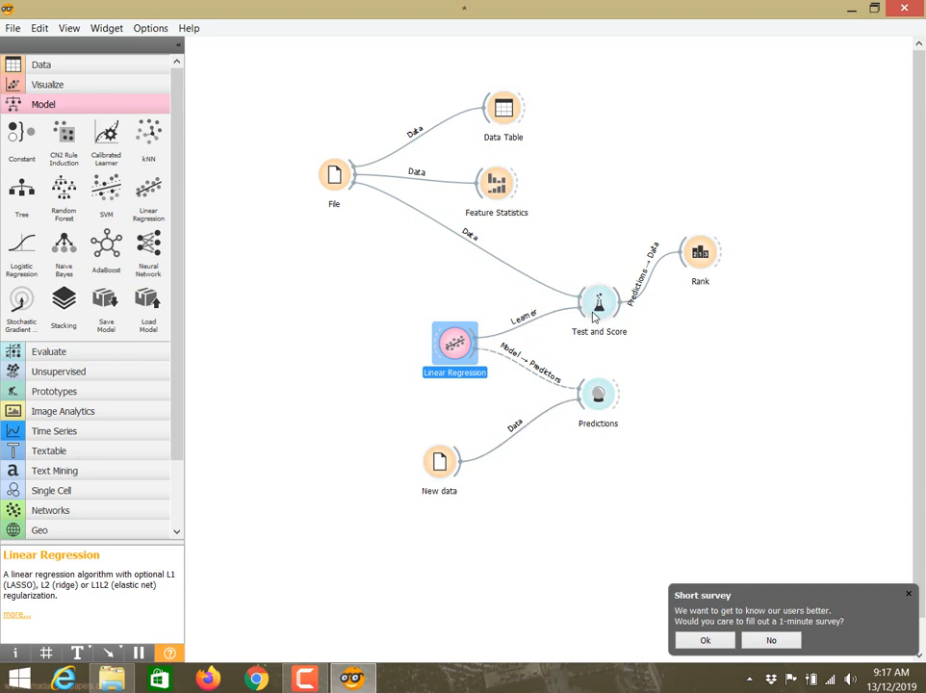
left_click_drag(598, 394, 588, 401)
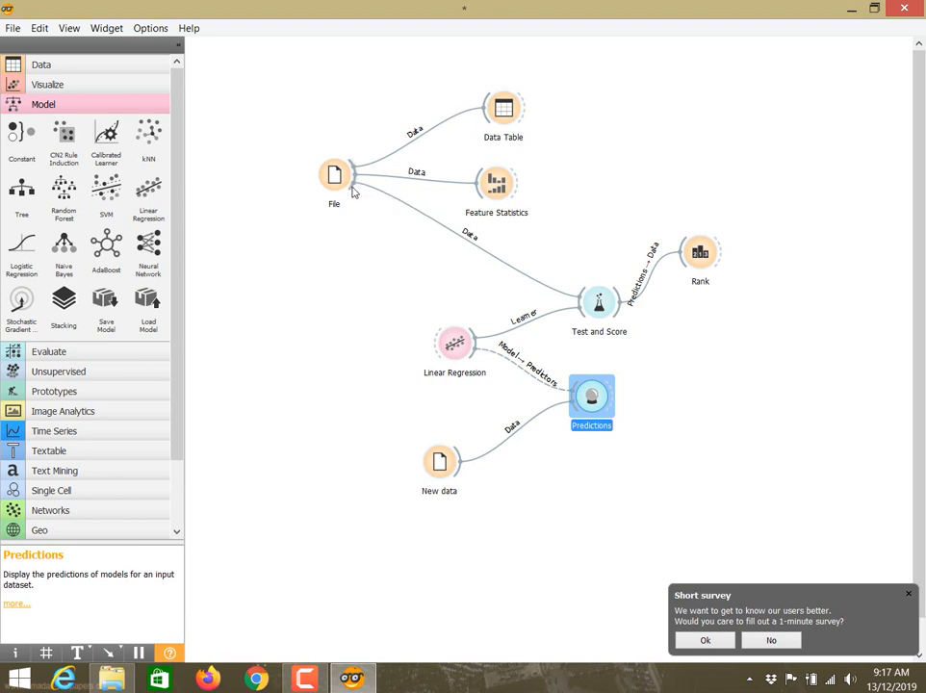
- Connect File to Linear Regression to train the model and view the resulting predictions for the new cases
left_click_drag(353, 191, 466, 345)
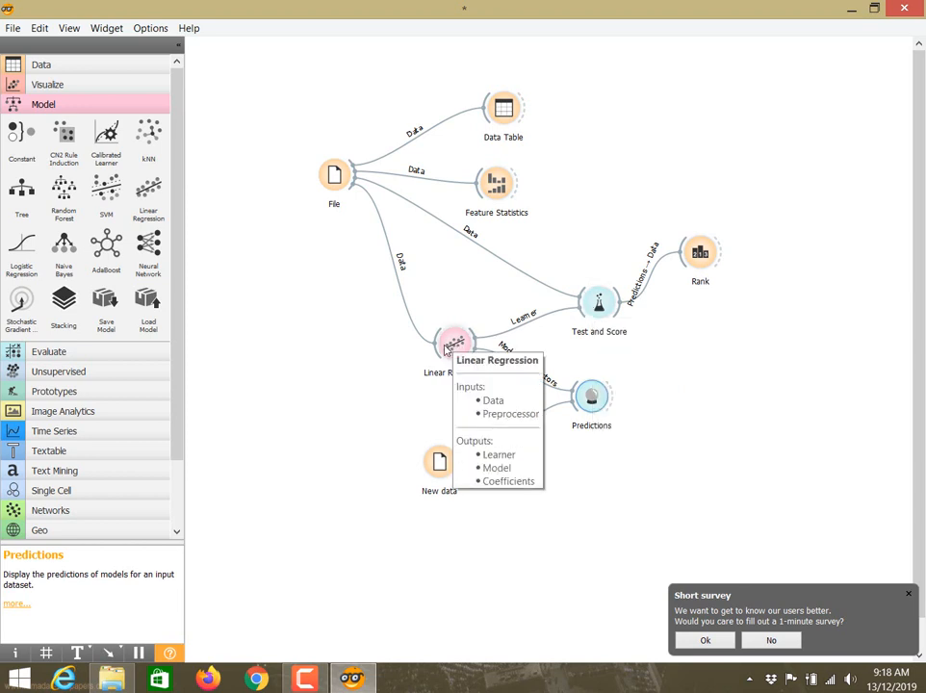
left_click_drag(476, 360, 469, 330)
double_click(592, 398)
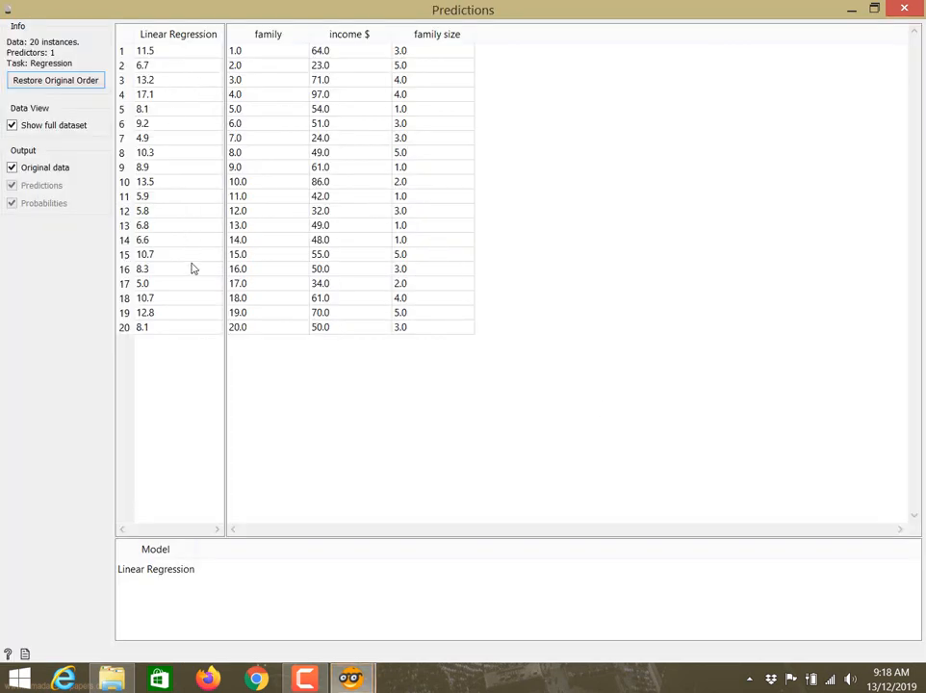
left_click(905, 7)
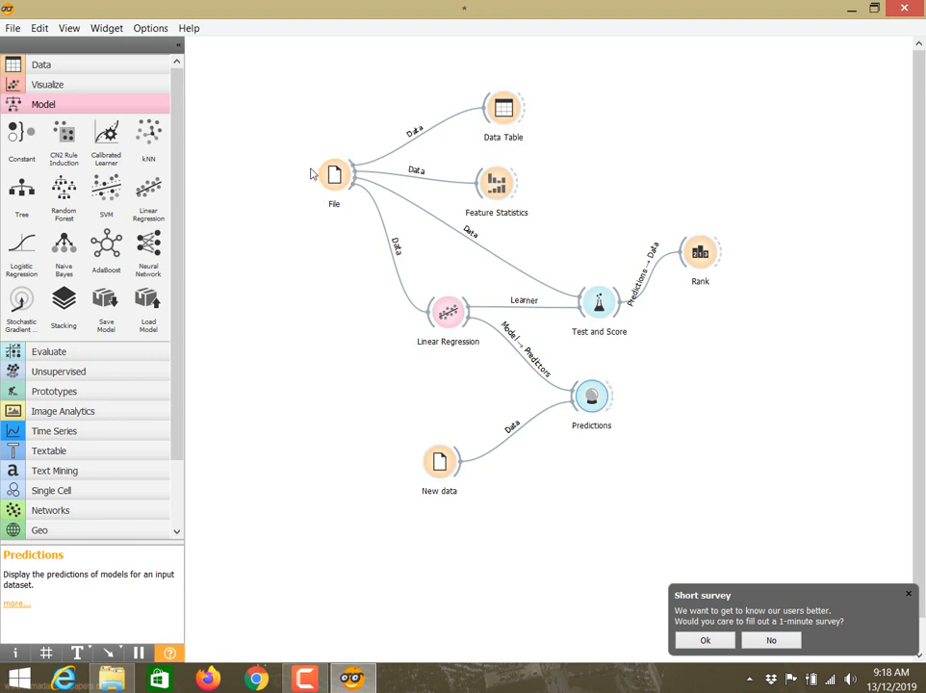
left_click_drag(275, 100, 794, 370)
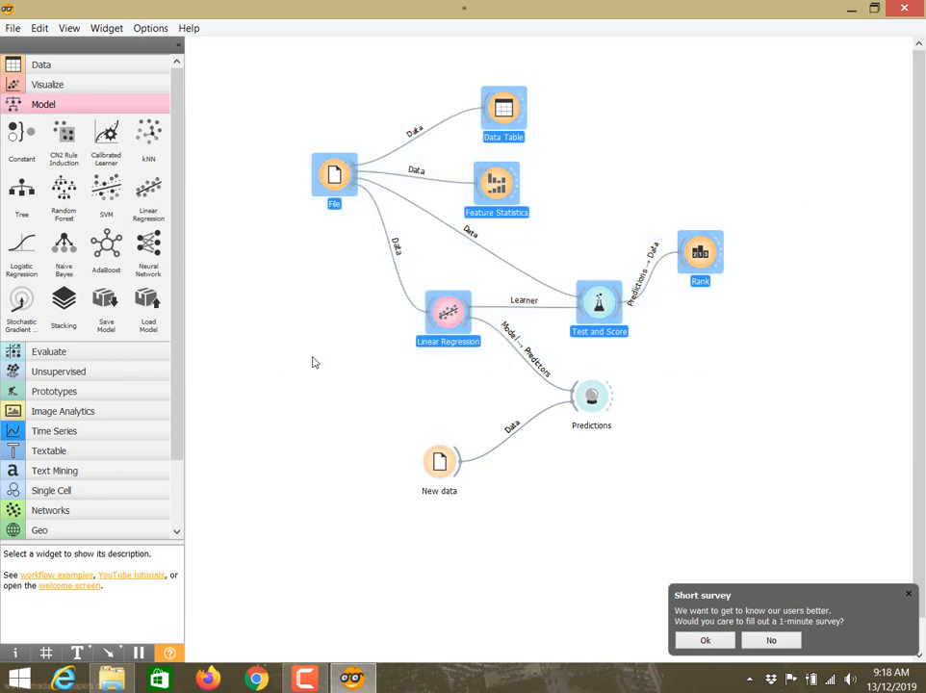
left_click_drag(314, 358, 730, 548)
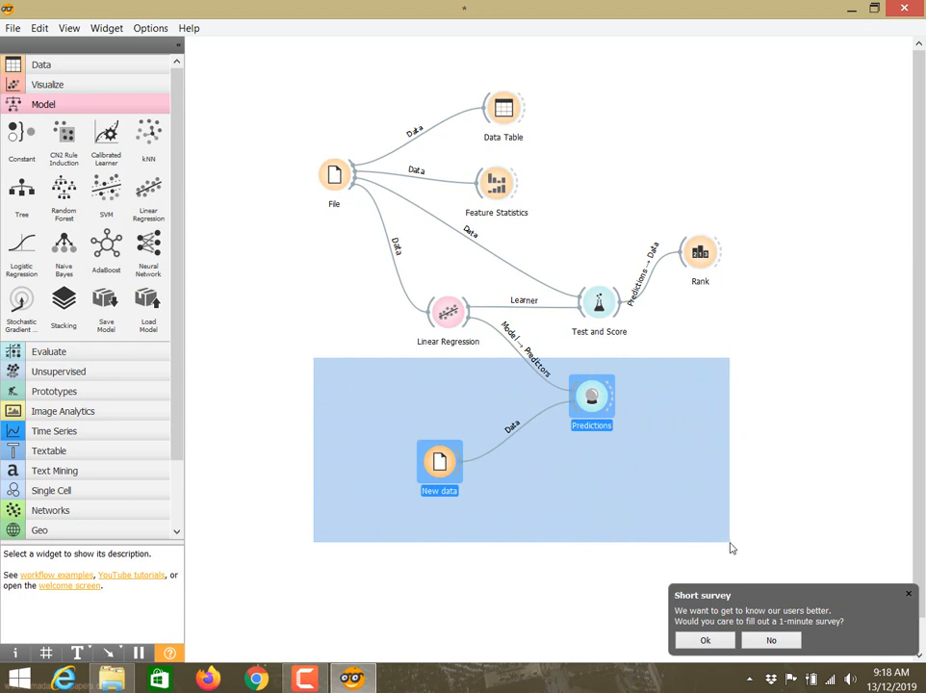
left_click_drag(729, 543, 730, 542)
left_click(739, 365)
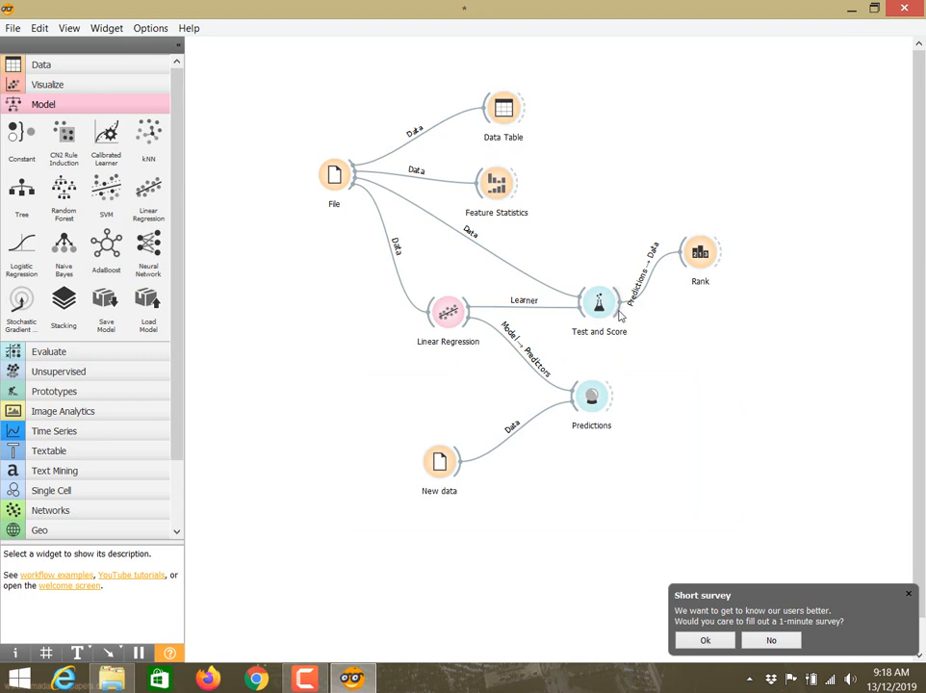
- Add a Confusion Matrix widget below Rank and feed it the evaluation results of Test and Score
right_click(680, 353)
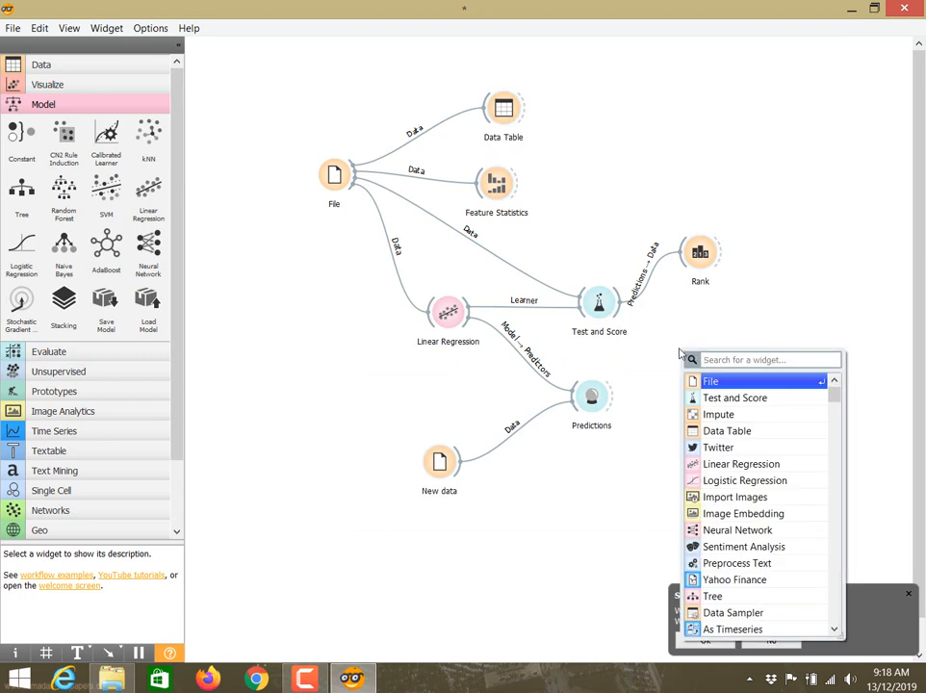
type("co")
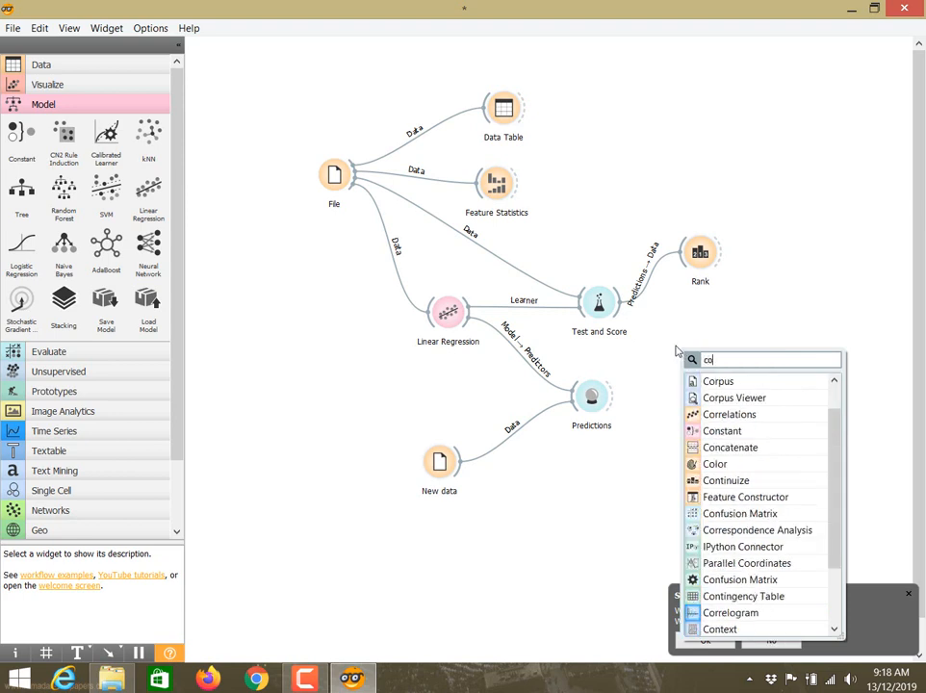
type("nf")
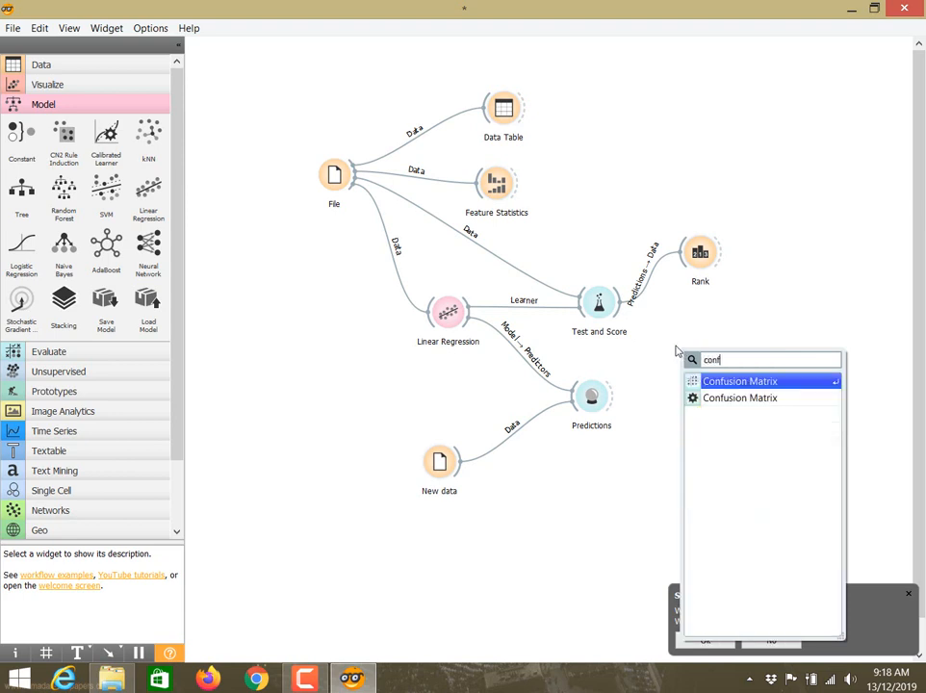
left_click(775, 382)
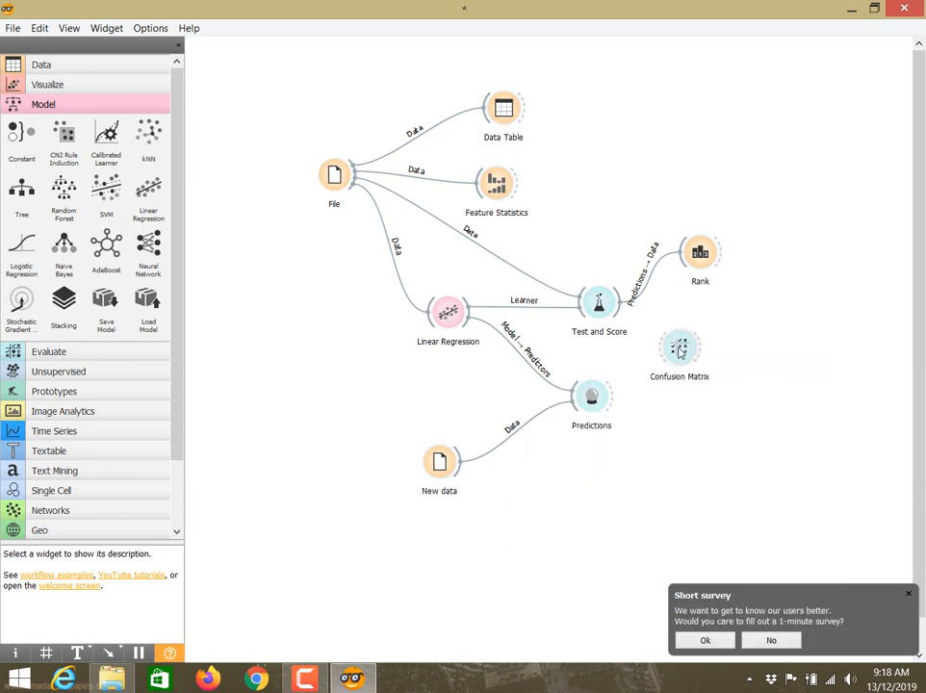
left_click_drag(680, 348, 709, 351)
left_click_drag(617, 309, 695, 373)
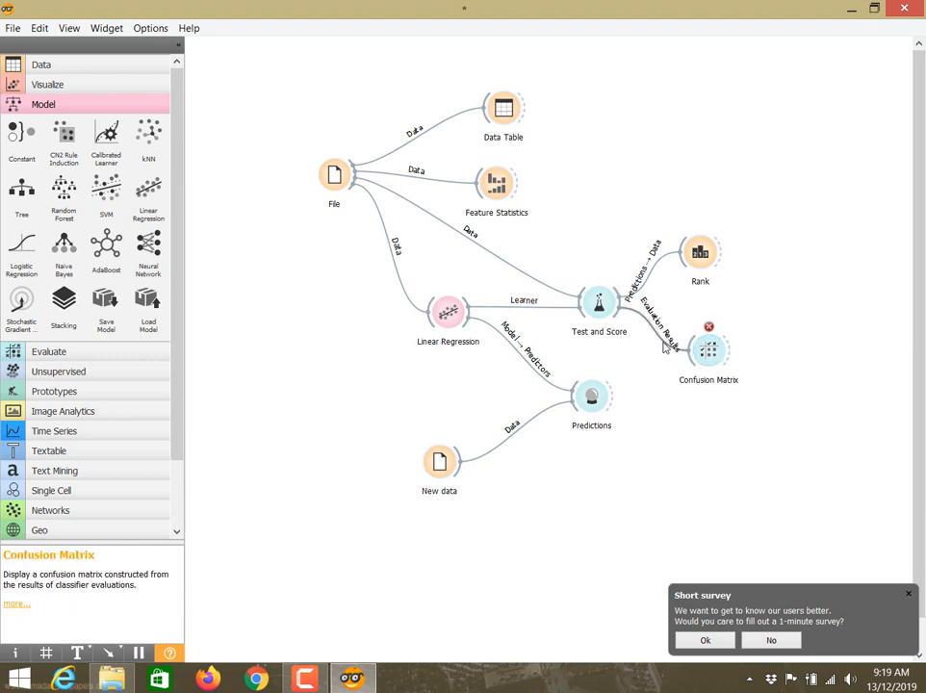
- Remove the Evaluation Results link between Test and Score and Confusion Matrix
right_click(672, 345)
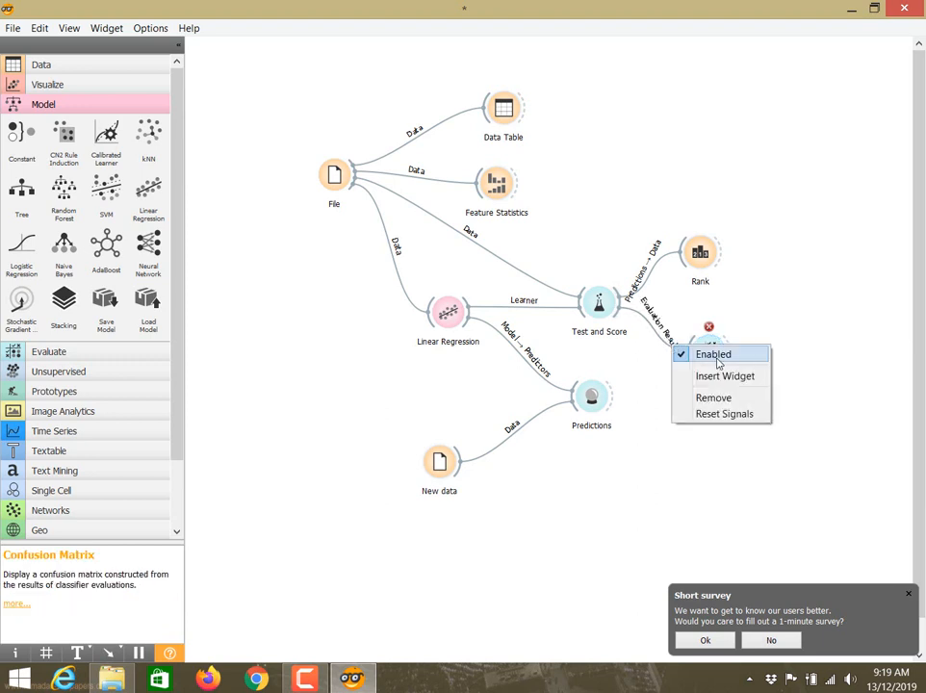
left_click(734, 395)
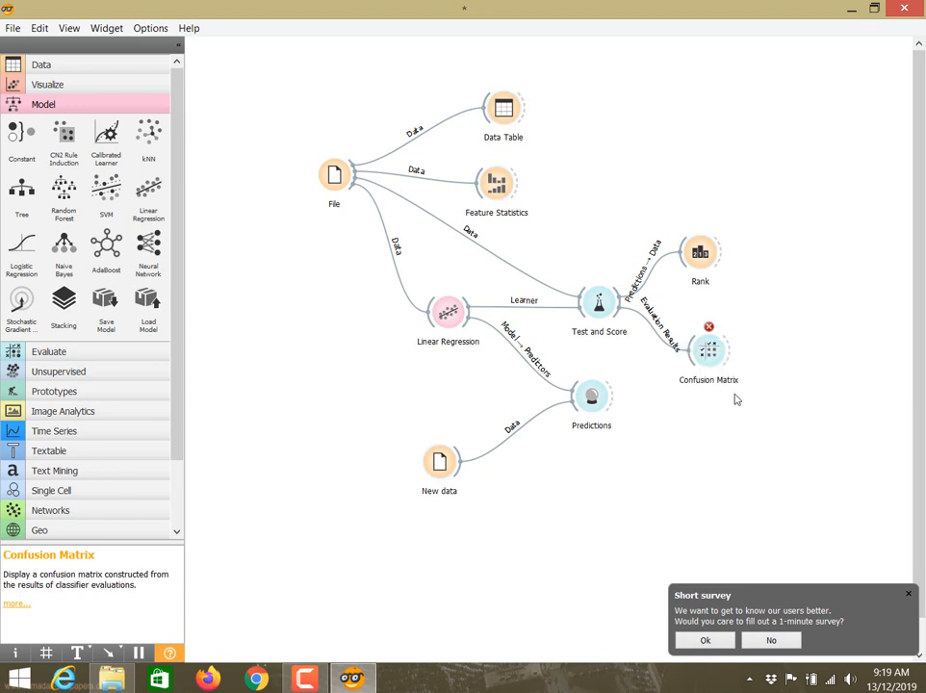
right_click(671, 343)
left_click(708, 396)
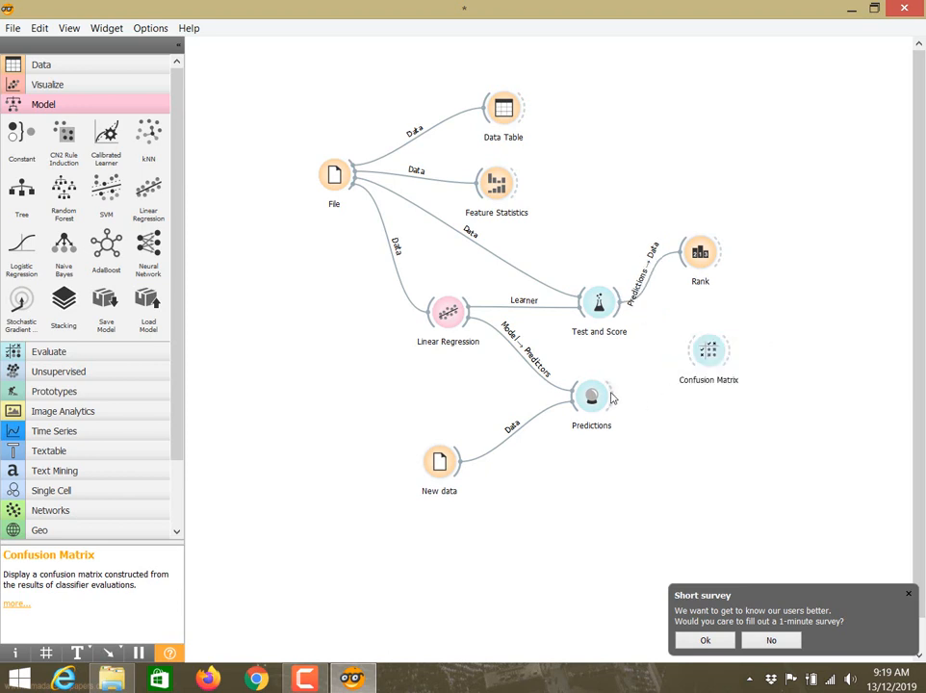
- Try the Confusion Matrix on the evaluation results of Predictions and delete the widget after checking its window
left_click_drag(612, 398, 686, 388)
double_click(680, 382)
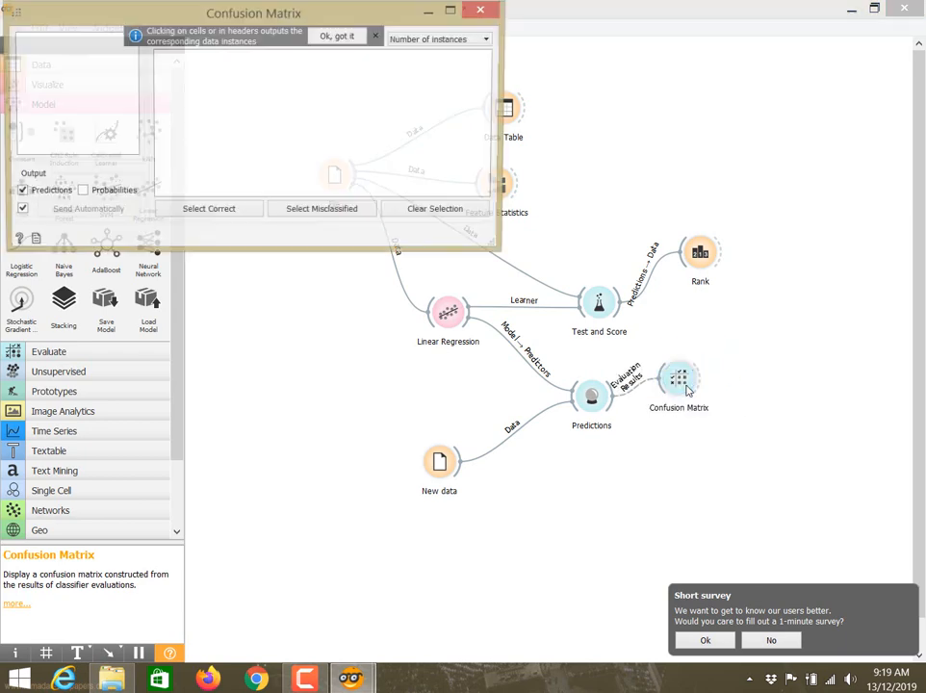
left_click(483, 9)
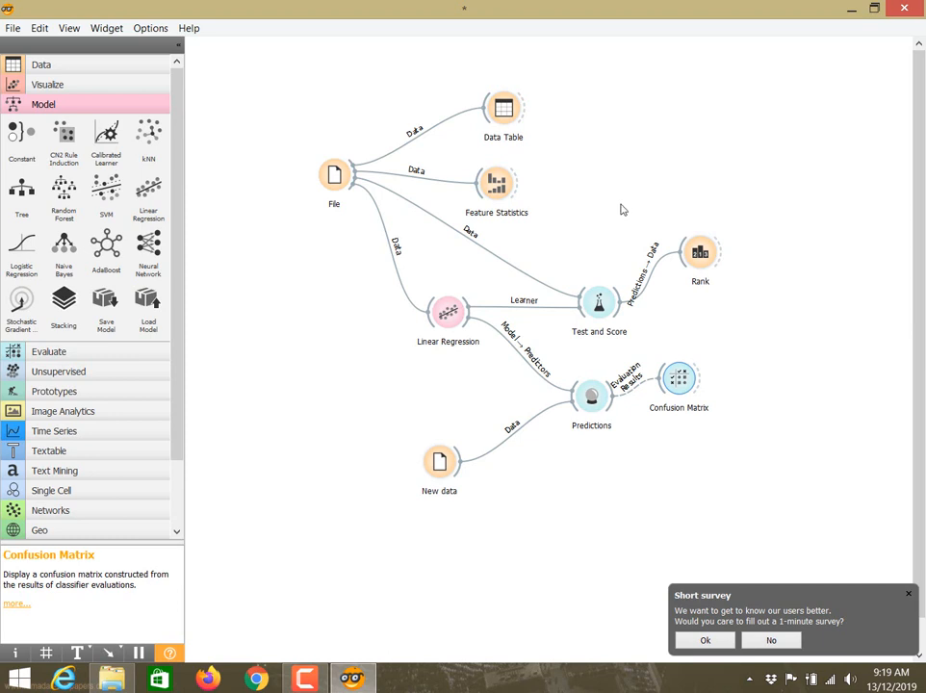
left_click(681, 382)
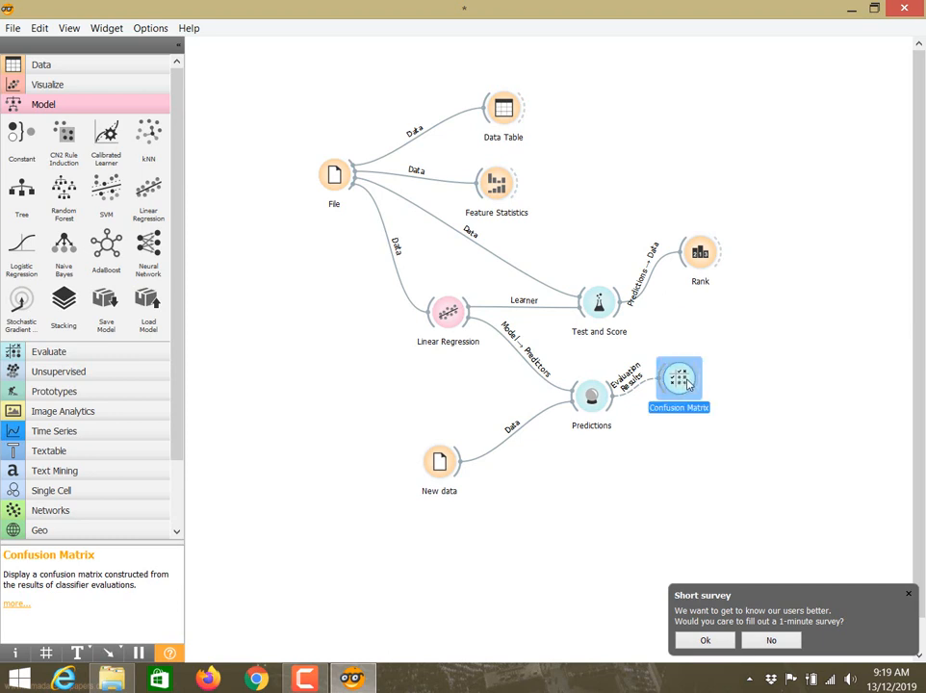
key("Delete")
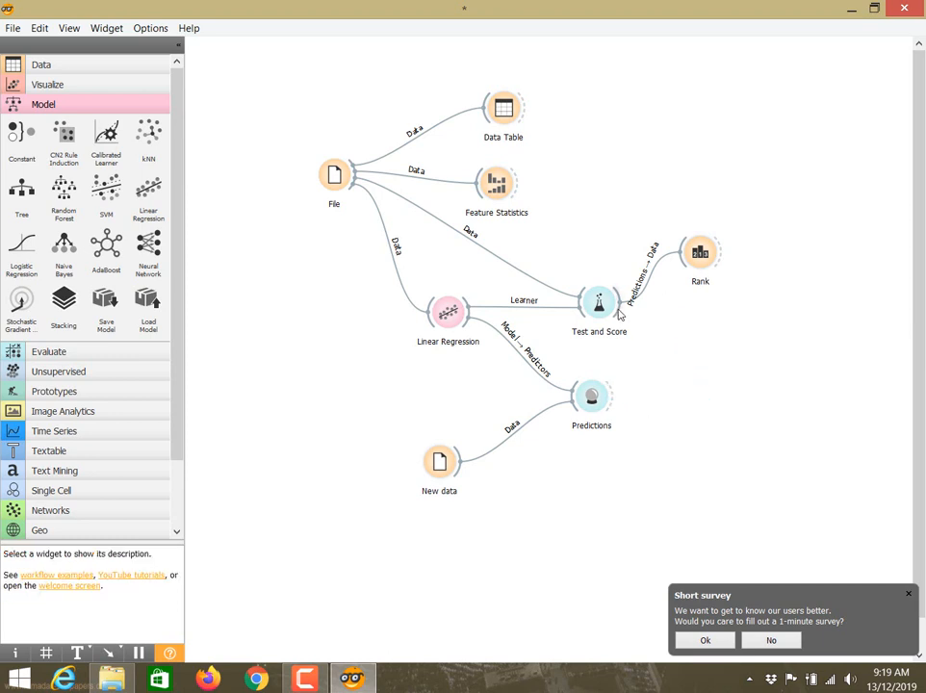
- Try a new Confusion Matrix widget linked from Test and Score and delete it after checking its error
left_click_drag(616, 306, 662, 348)
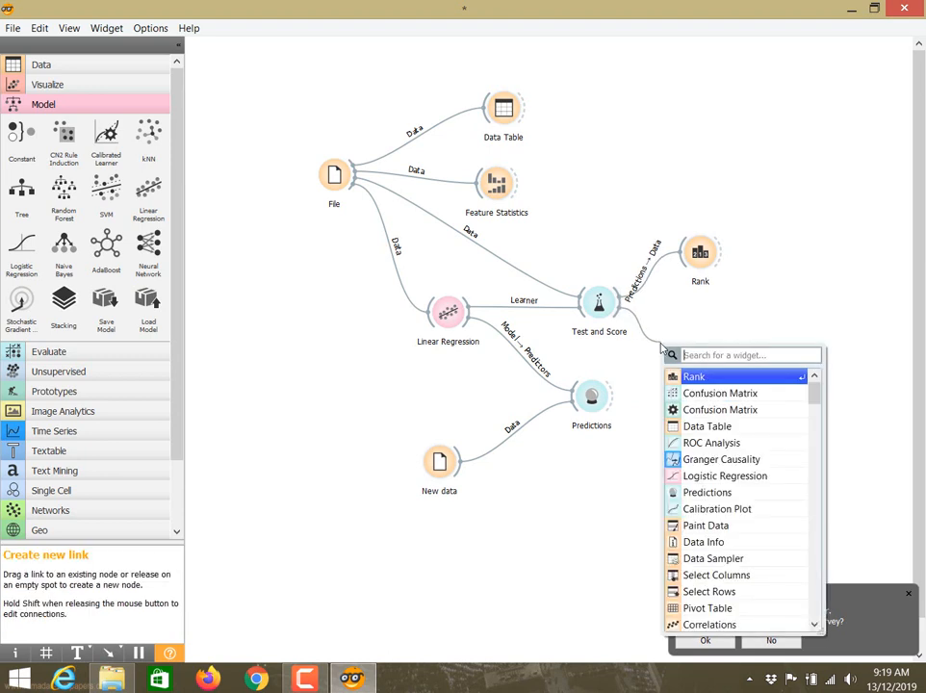
left_click(769, 400)
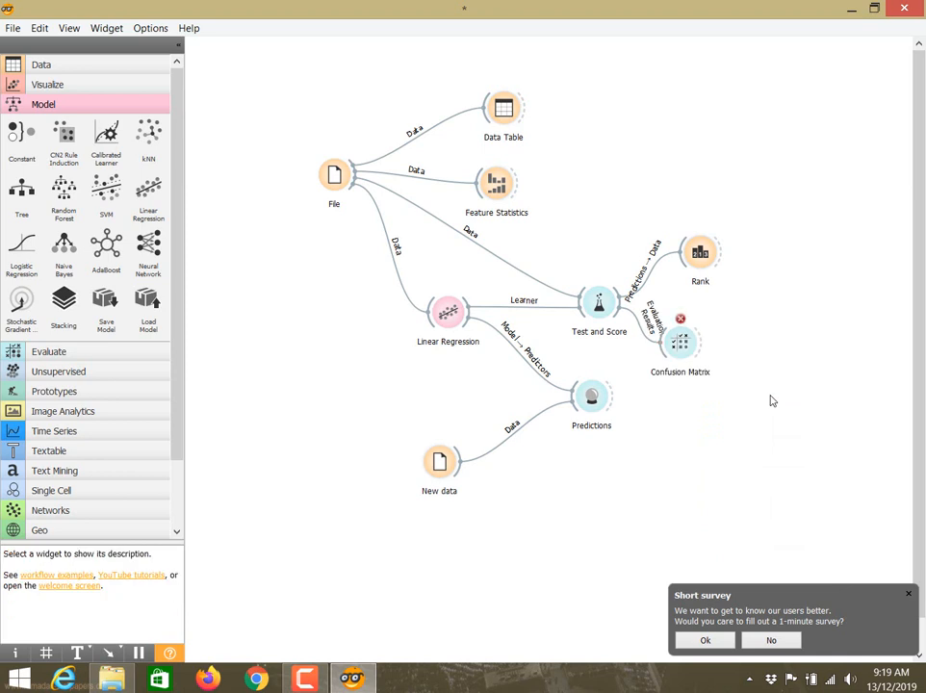
mouse_move(682, 323)
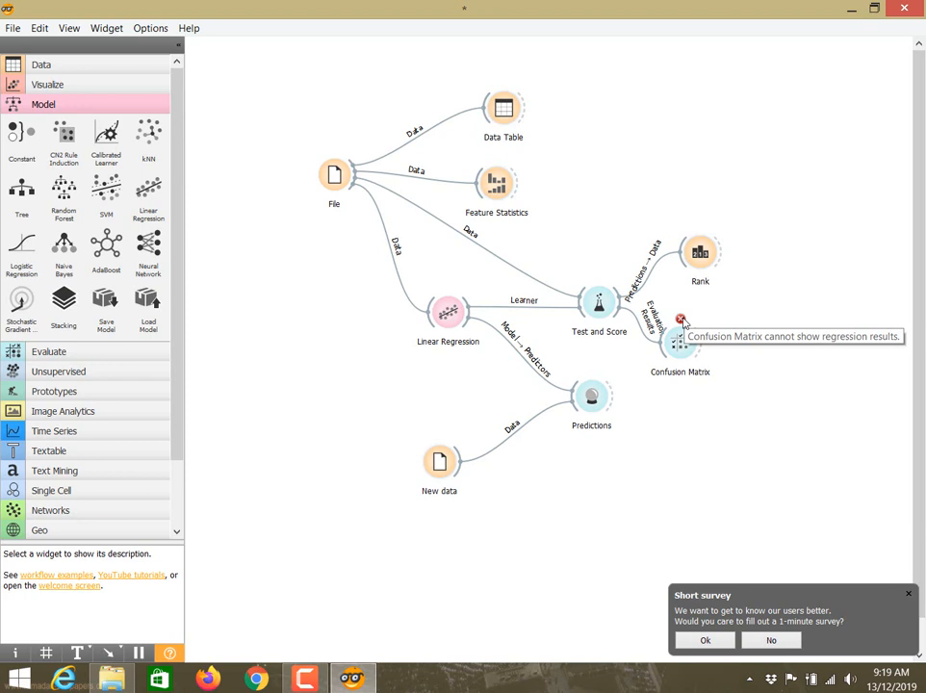
double_click(679, 336)
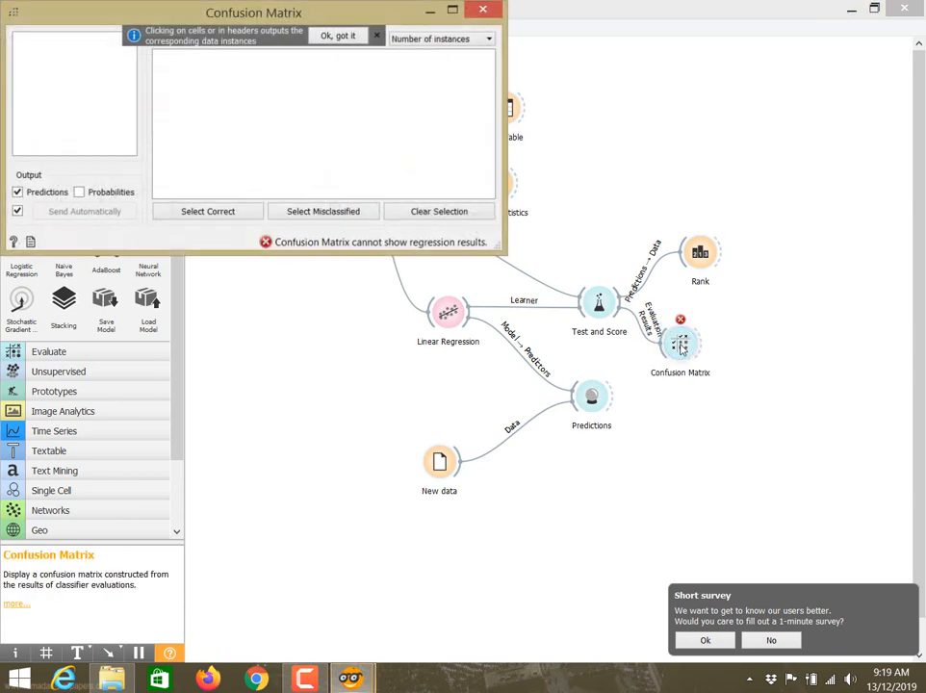
left_click(483, 11)
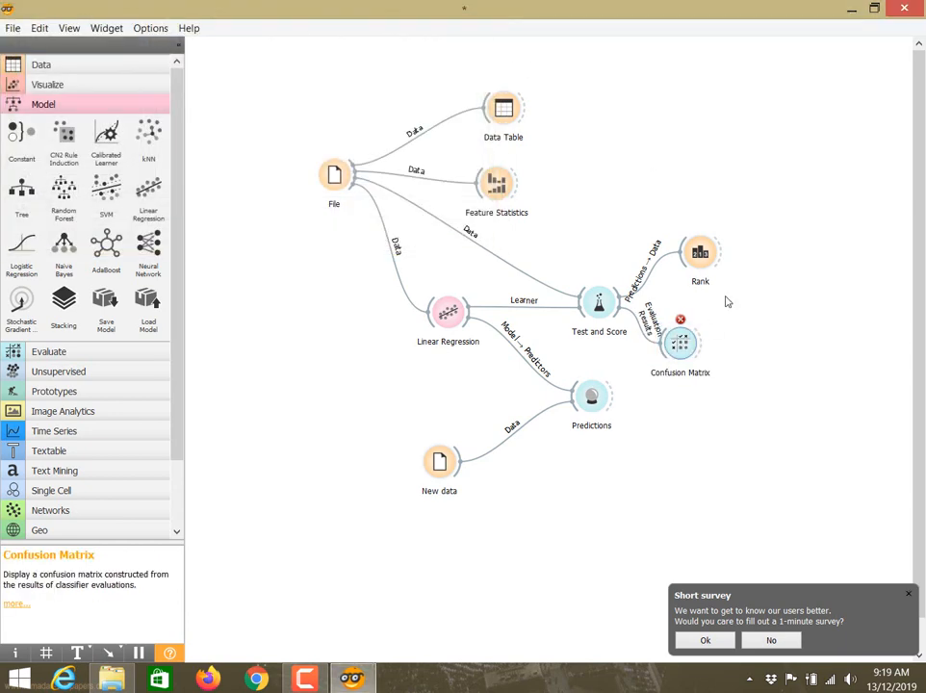
left_click(685, 344)
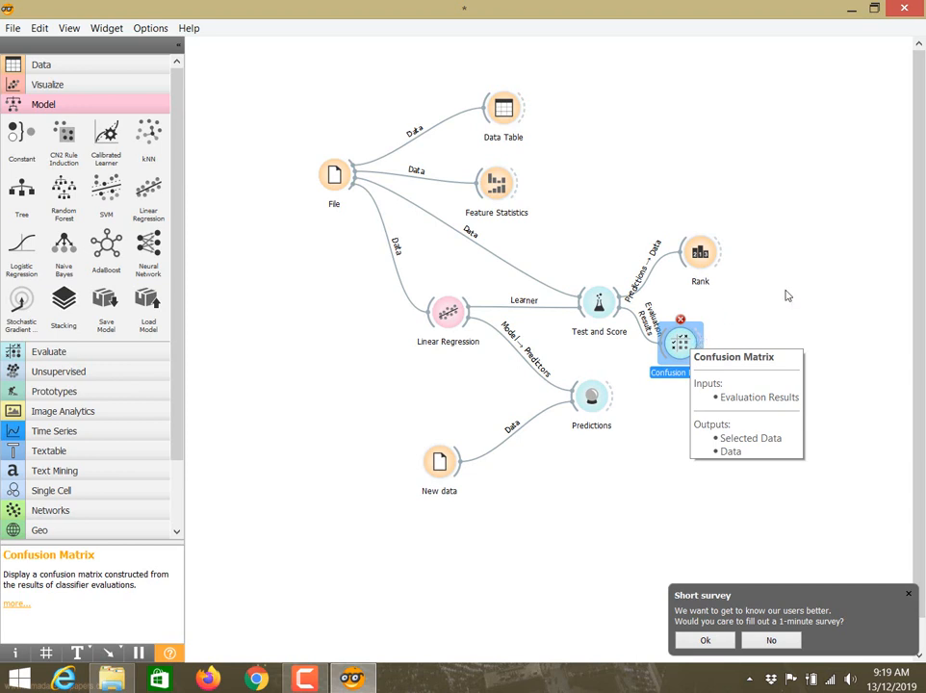
key("Delete")
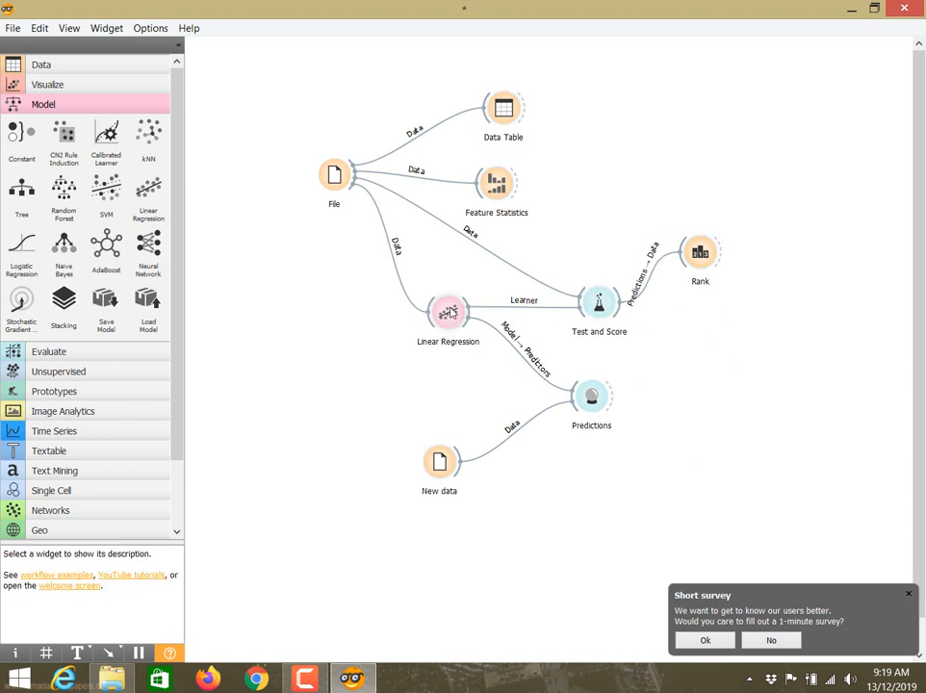
- Shift the Linear Regression widget slightly upward and review the feature scores in Rank
mouse_move(449, 319)
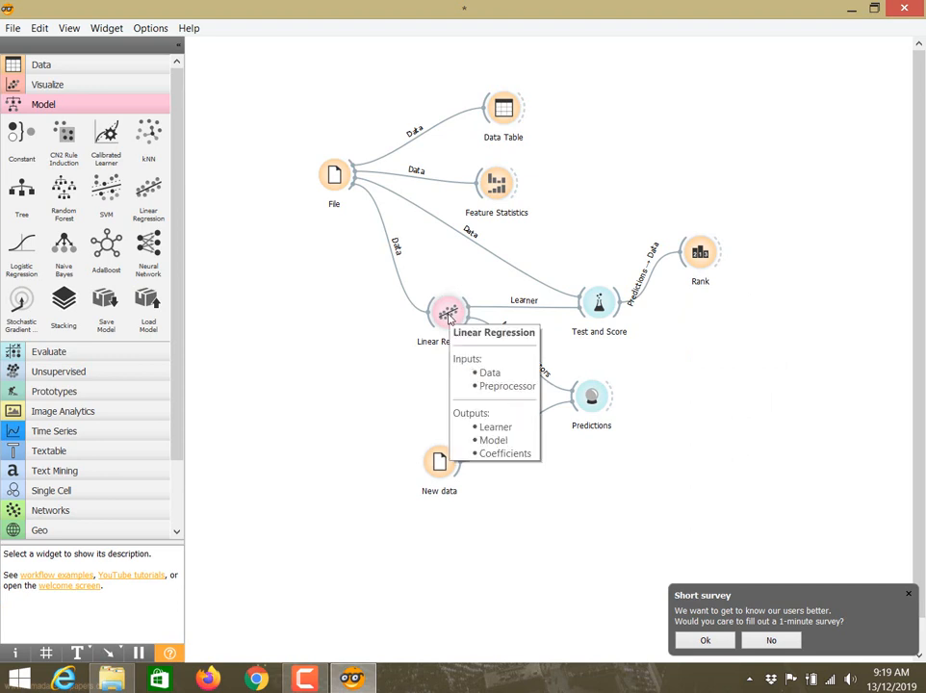
left_click_drag(450, 316, 440, 303)
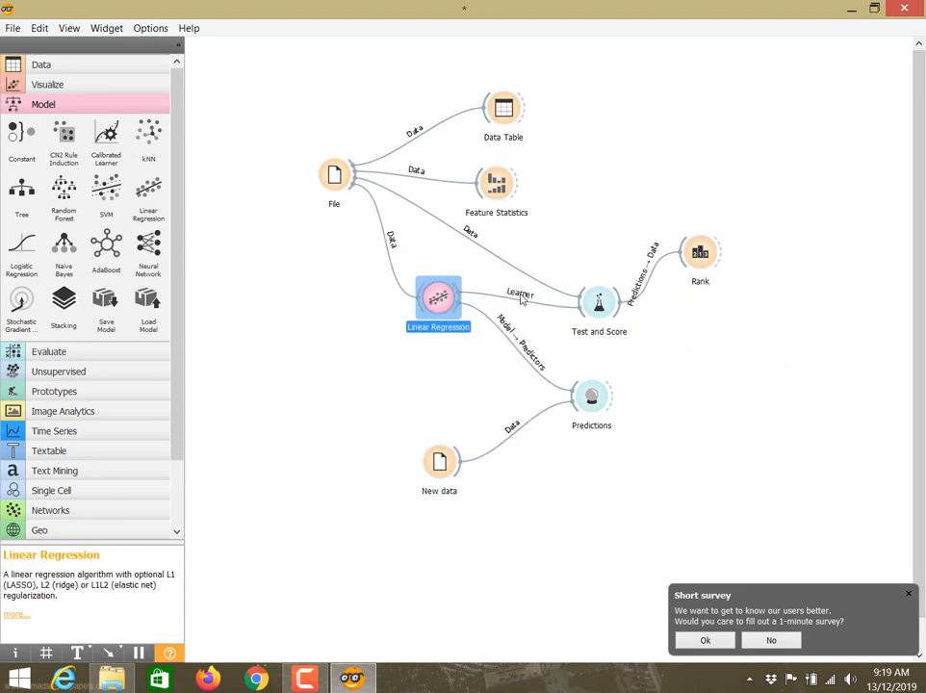
double_click(700, 252)
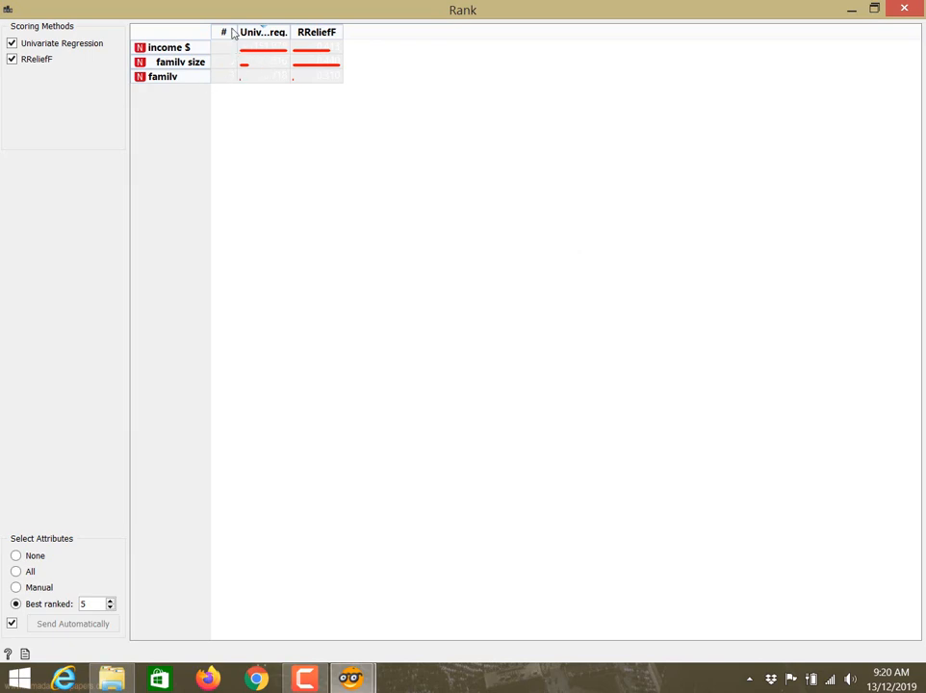
left_click(904, 9)
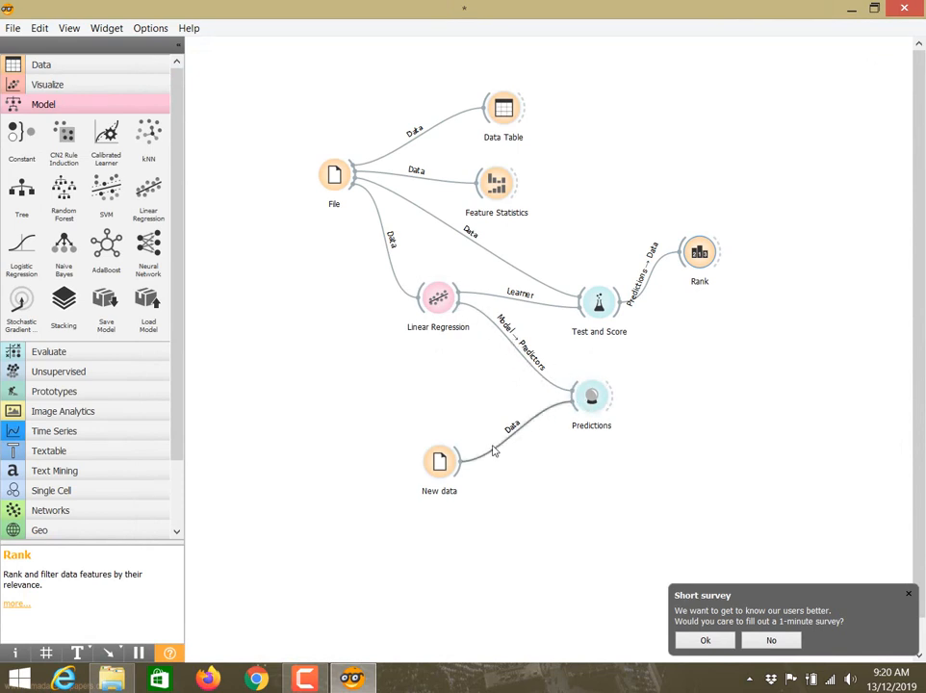
- Add a Data Table widget beside New data, link it to New data, and view the new cases in it
left_click(440, 462)
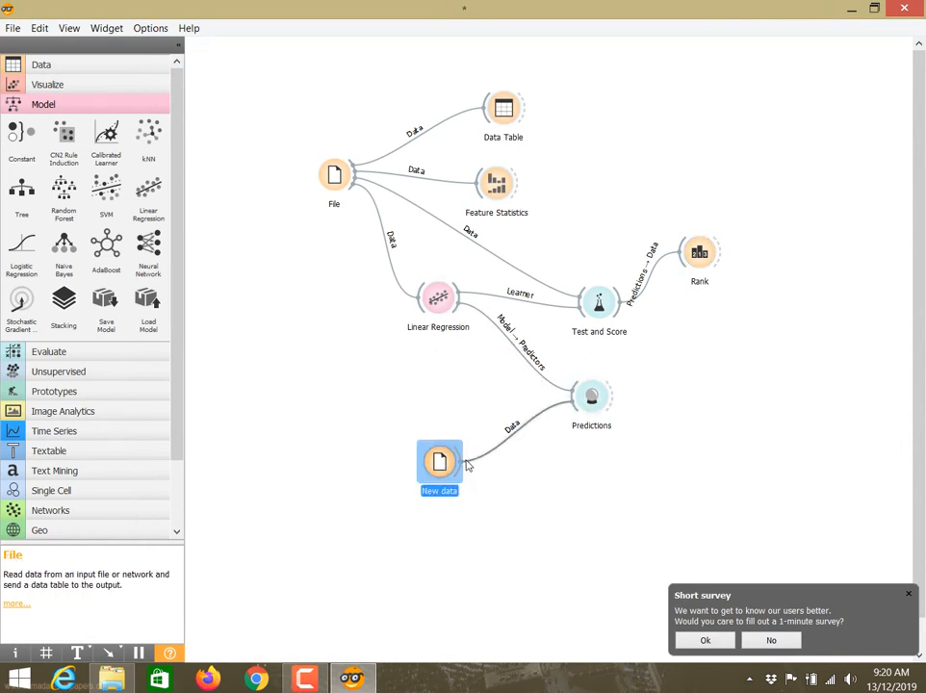
left_click(511, 482)
right_click(511, 375)
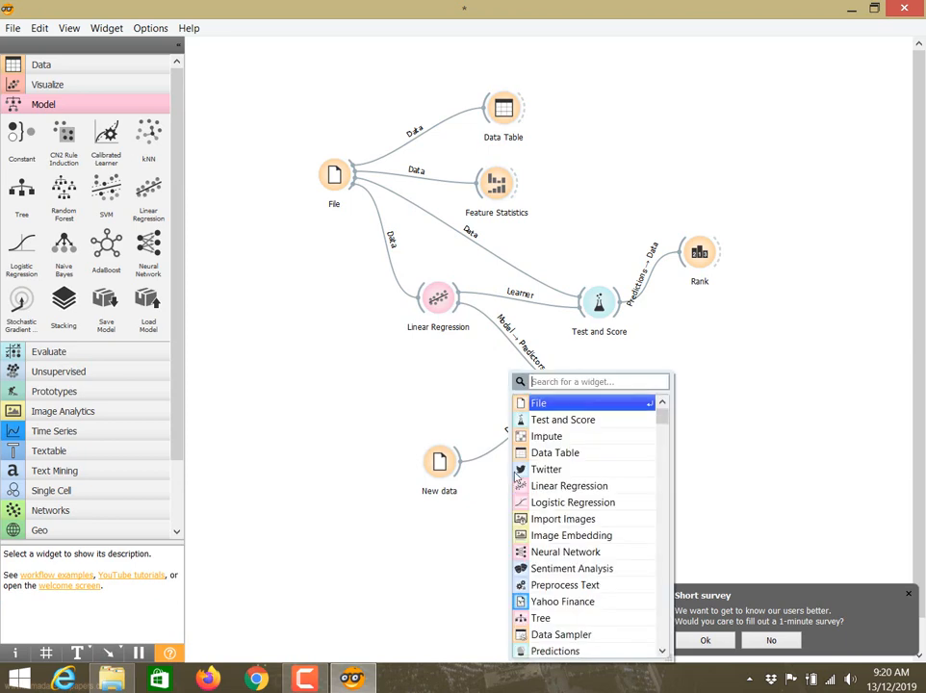
left_click(570, 455)
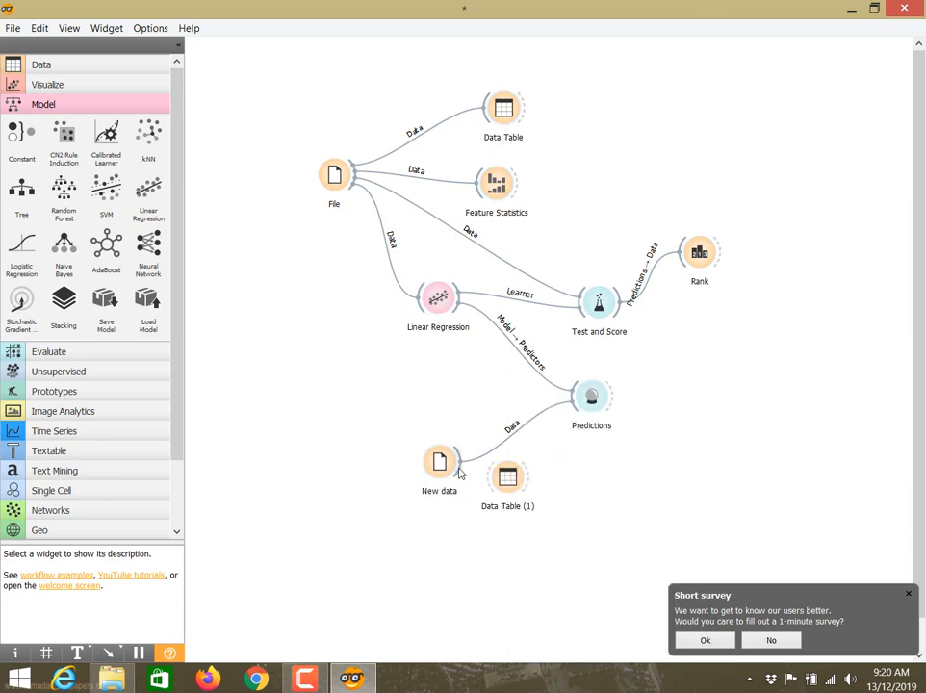
double_click(509, 478)
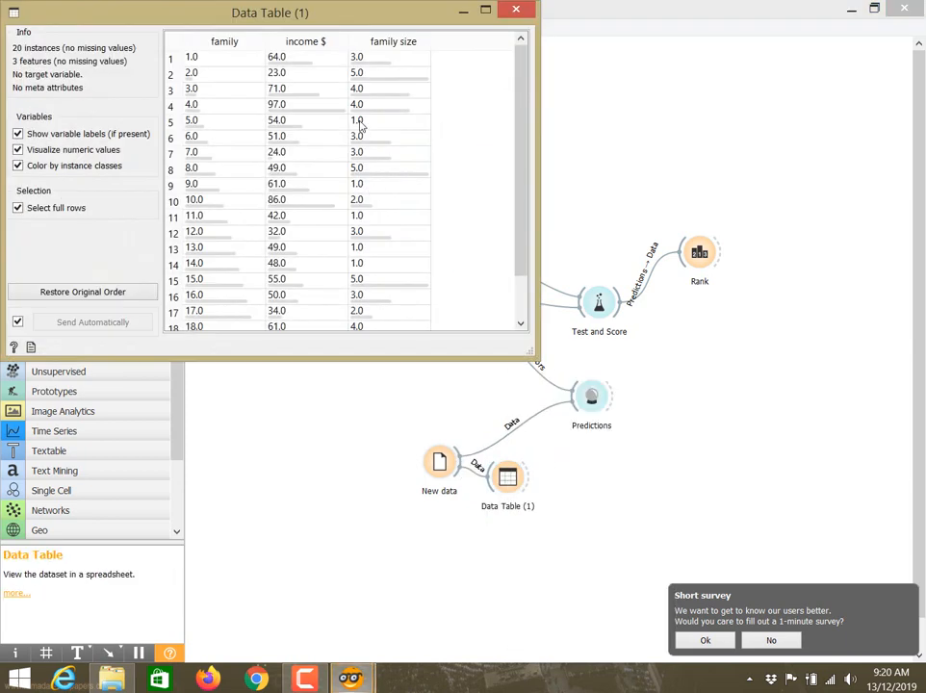
left_click_drag(430, 2, 431, 32)
left_click(485, 36)
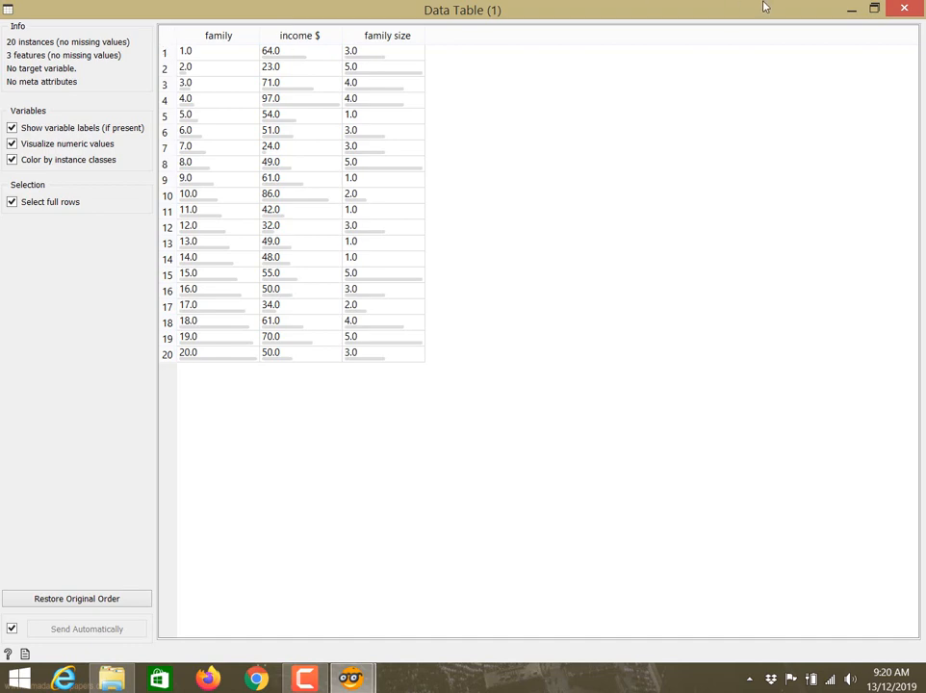
left_click(903, 8)
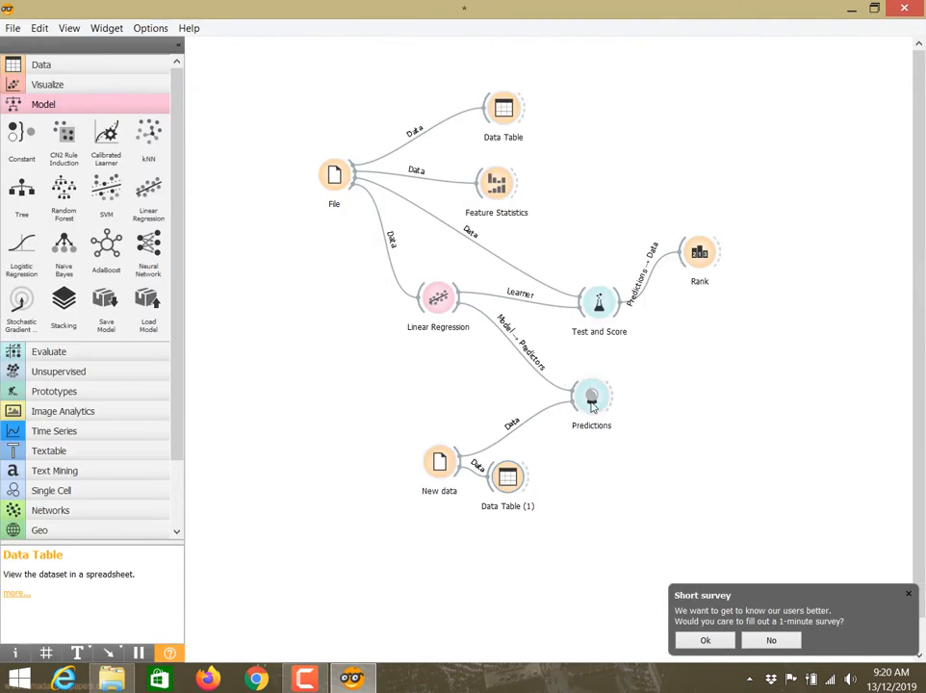
- Review the Linear Regression predictions for the new cases, widening the predictions column area in the Predictions window
double_click(590, 395)
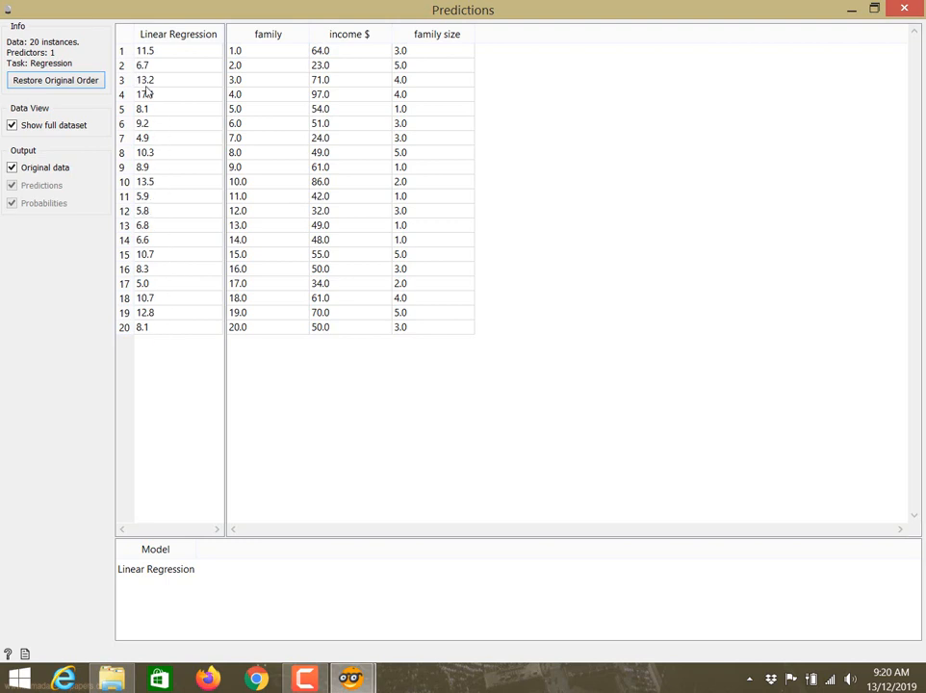
left_click_drag(226, 29, 405, 48)
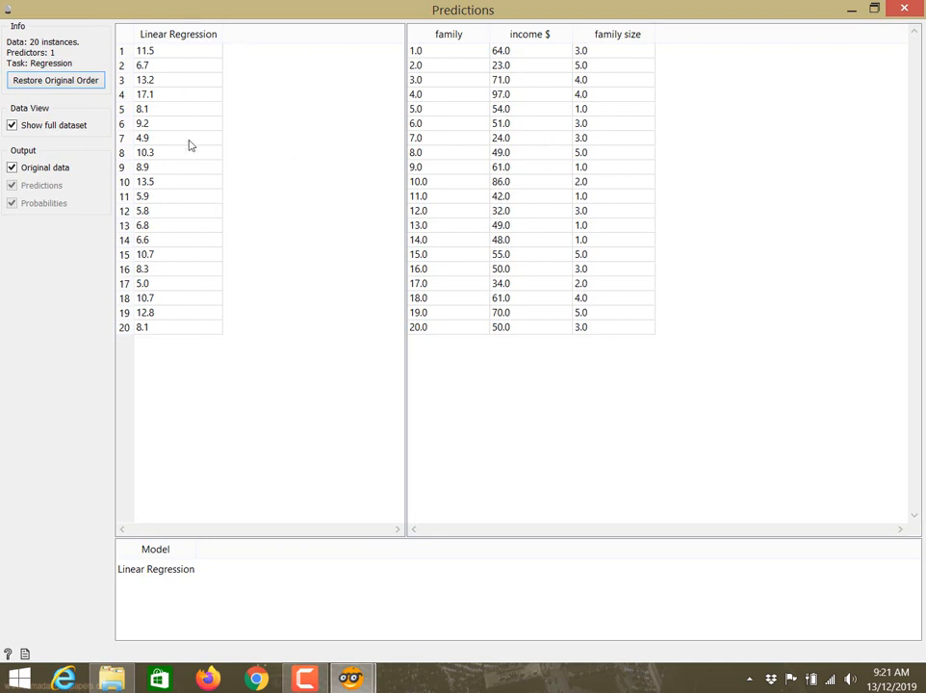
left_click(903, 10)
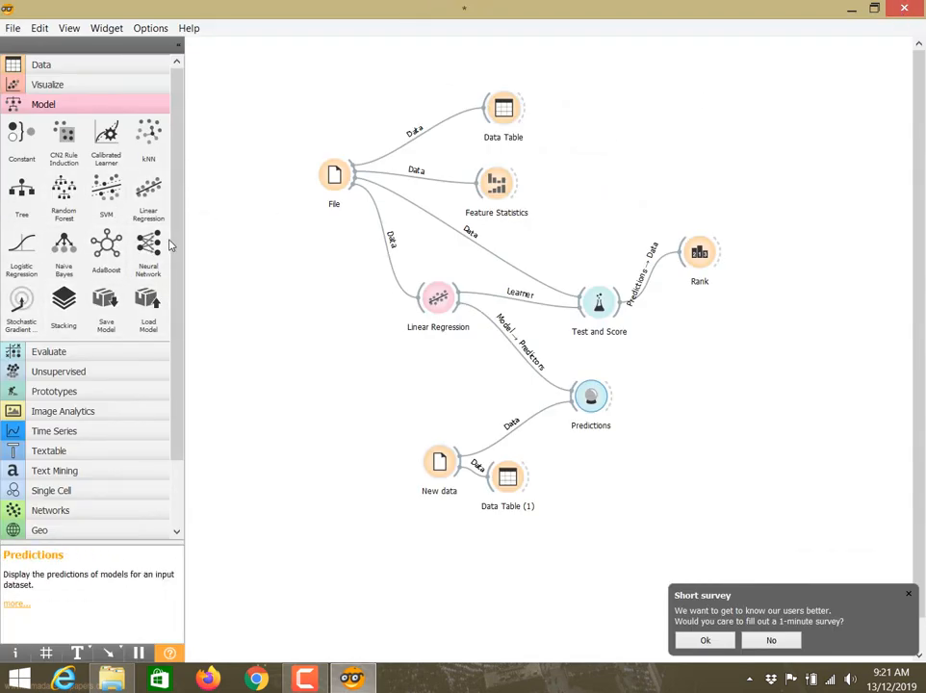
- Add a Neural Network model below Linear Regression, feed it from File, and link it to Test and Score and Predictions
left_click(148, 248)
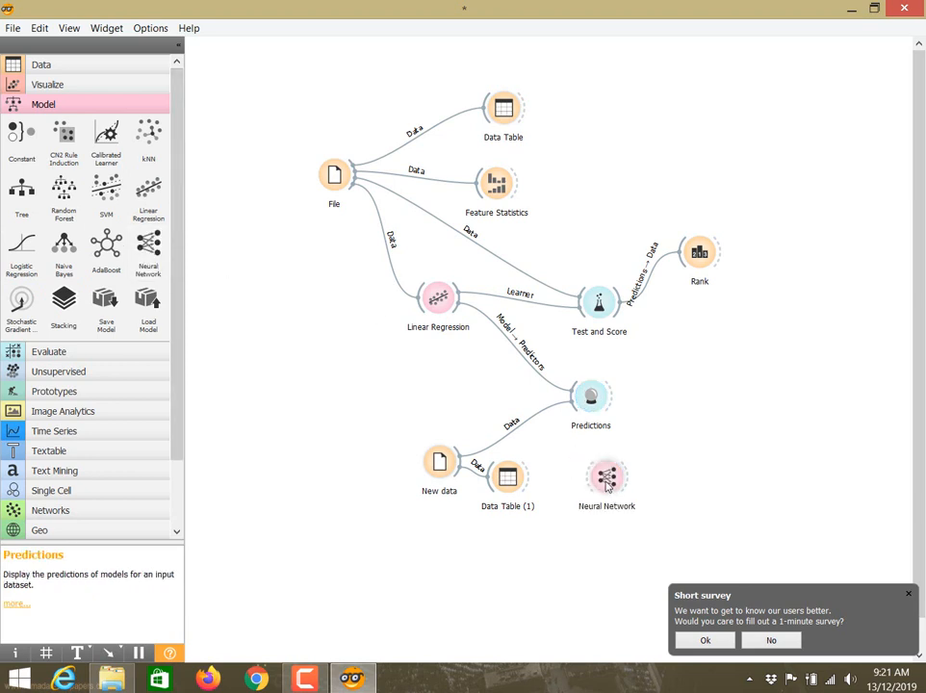
left_click_drag(606, 476, 437, 362)
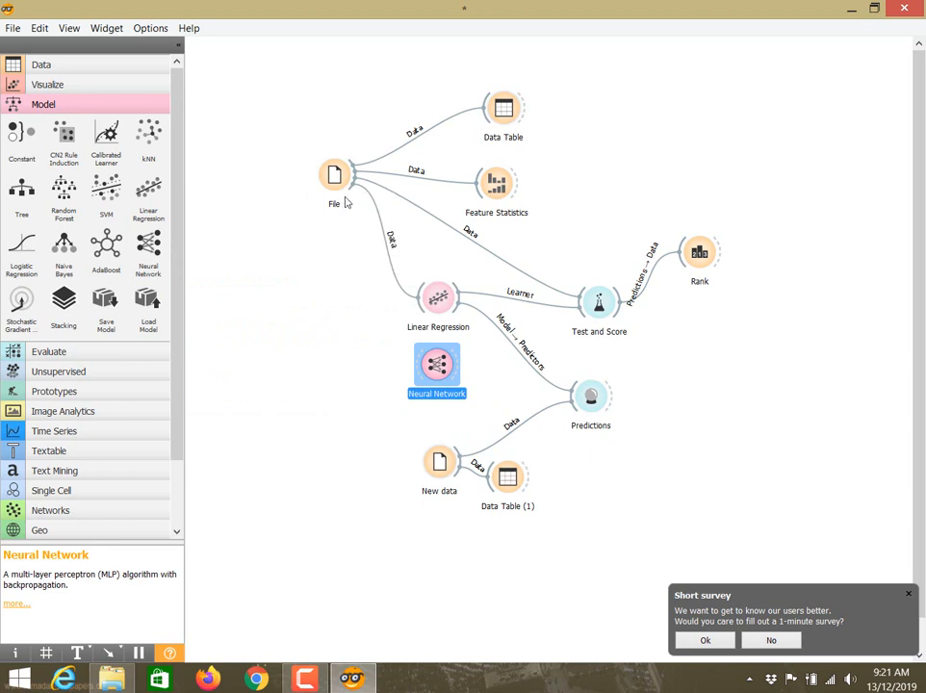
left_click_drag(350, 193, 585, 313)
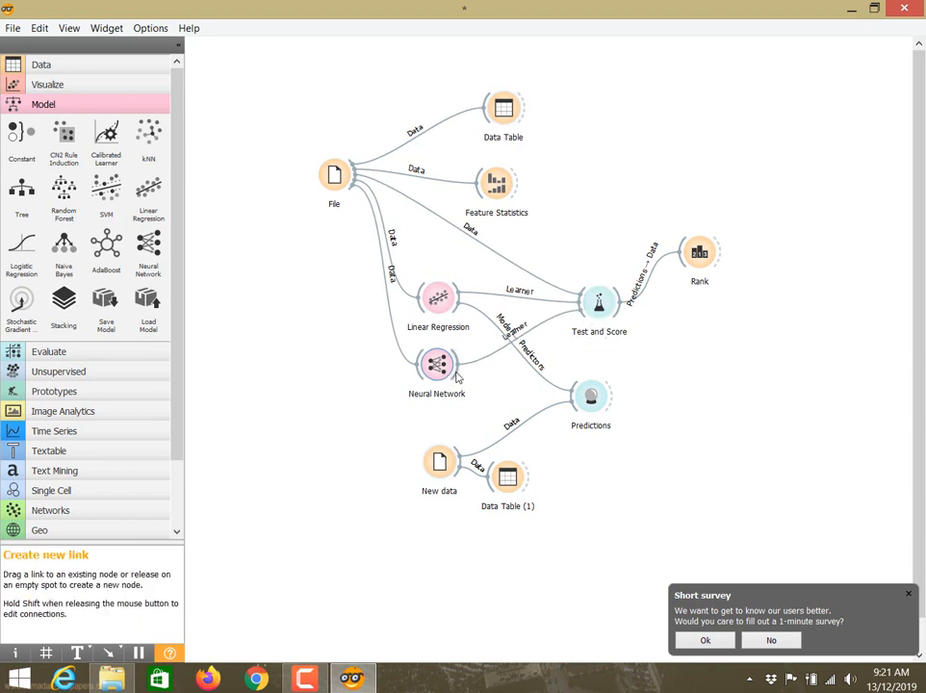
left_click_drag(507, 392, 582, 395)
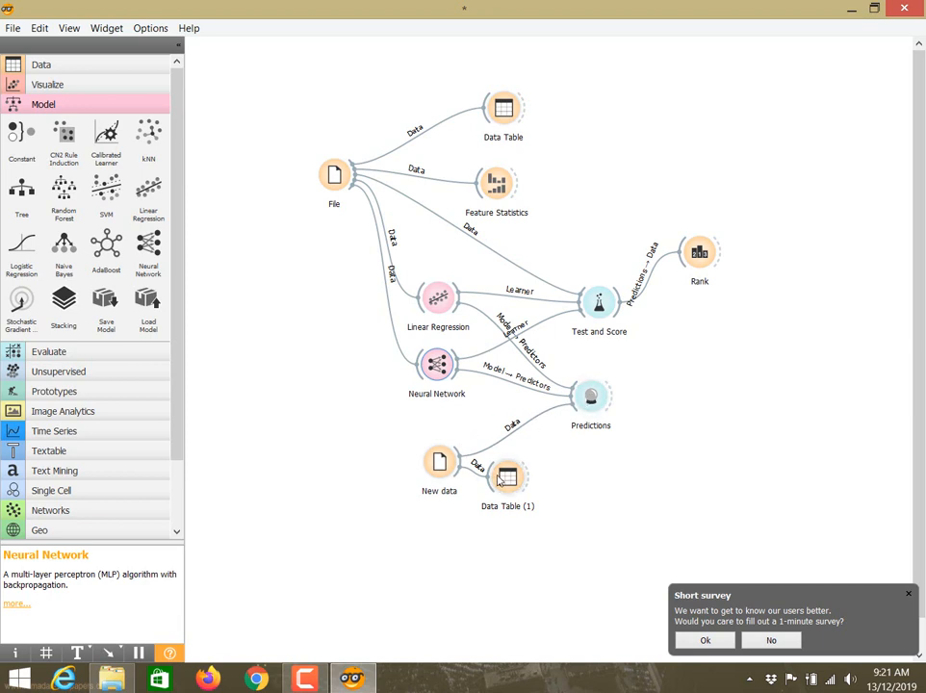
- Move New data and its data table lower on the canvas and place a Tree model below Neural Network
left_click_drag(508, 476, 568, 532)
left_click_drag(441, 464, 469, 533)
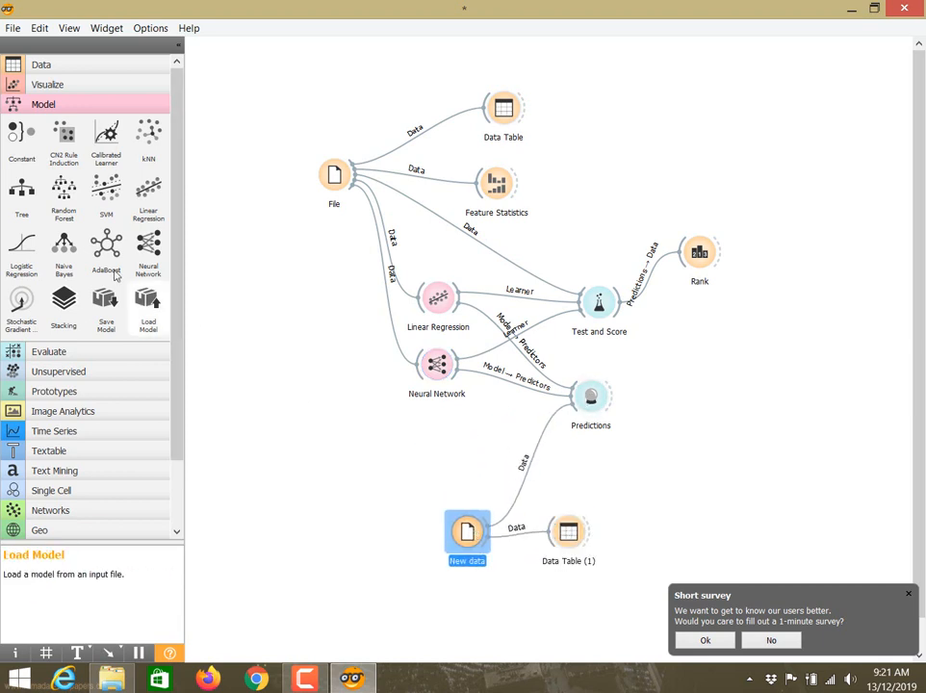
left_click(26, 197)
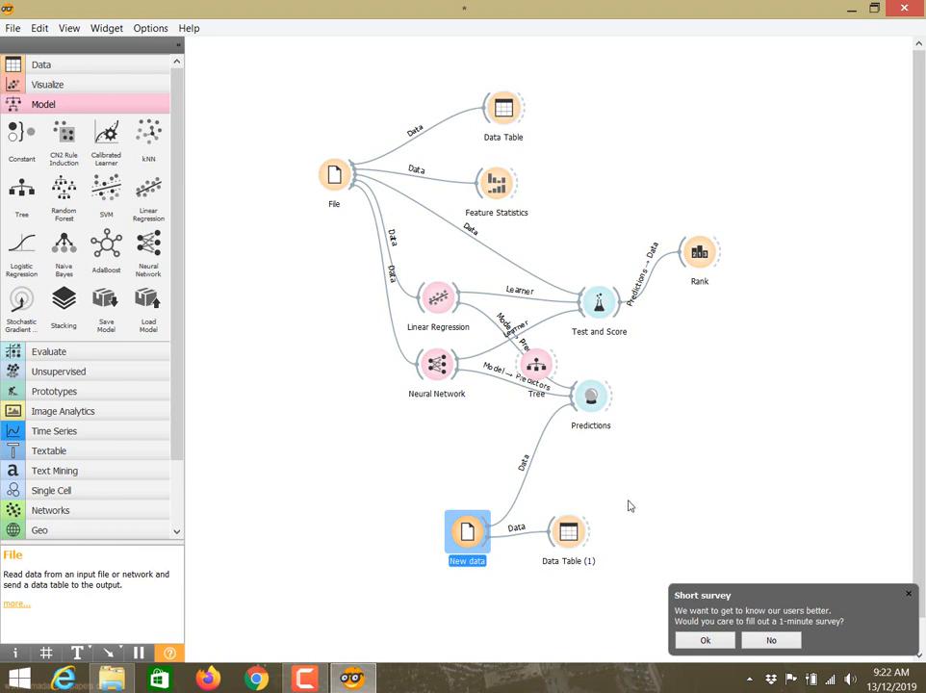
left_click(27, 189)
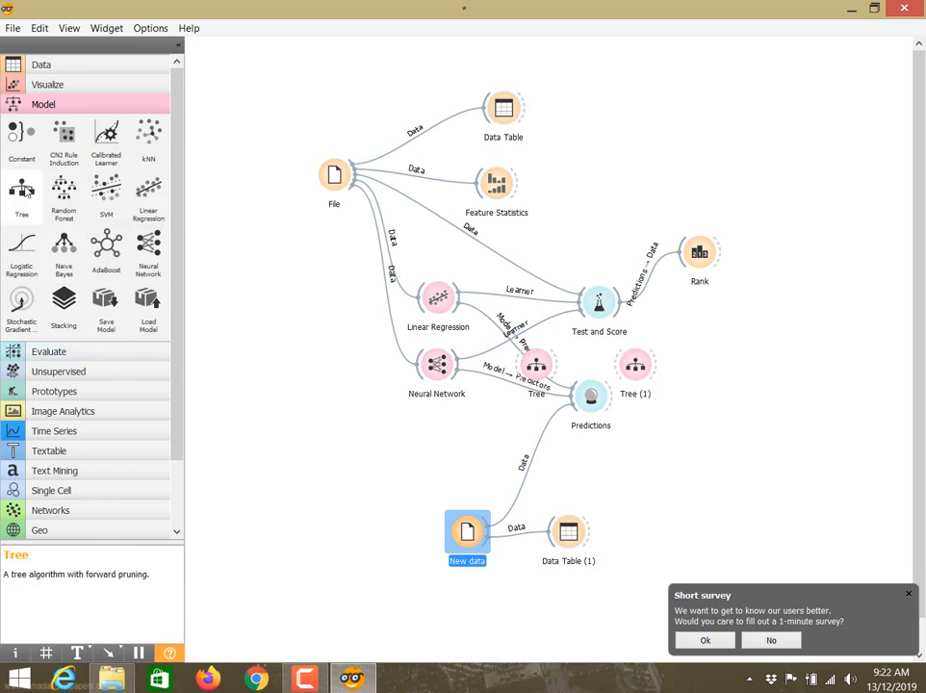
left_click_drag(639, 367, 440, 445)
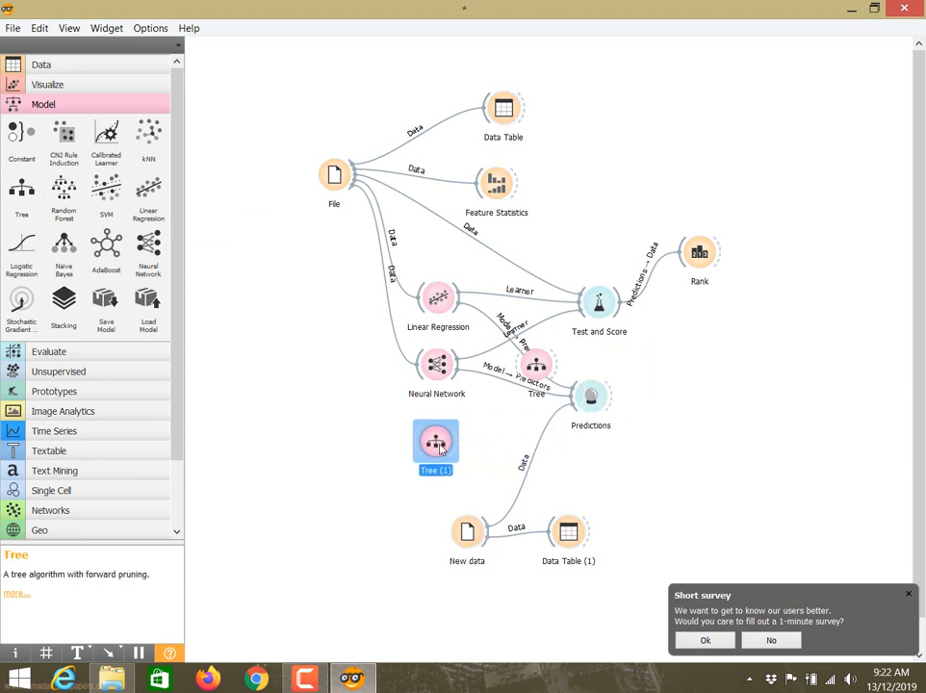
- Link File to Tree (1), connect Tree (1) to Test and Score and Predictions, and delete the unconnected Tree widget
left_click_drag(354, 188, 582, 306)
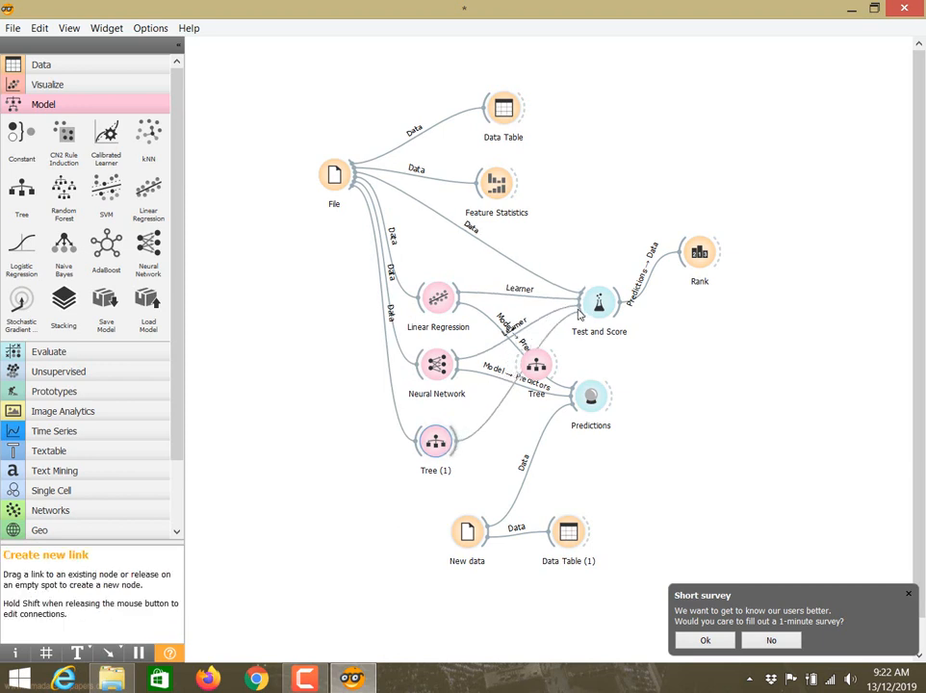
left_click_drag(458, 454, 585, 394)
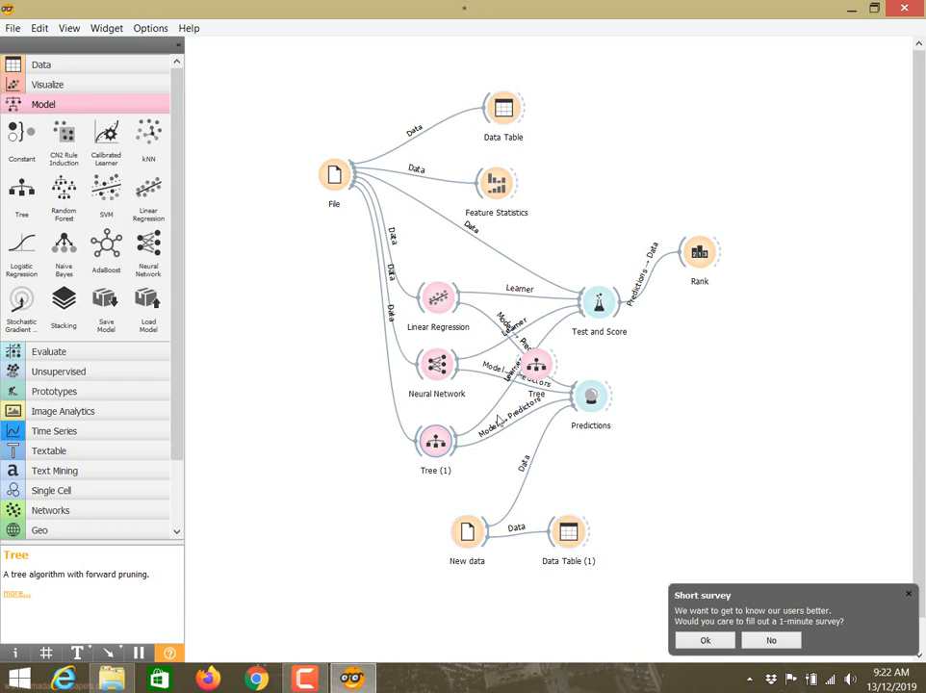
left_click(538, 367)
key("Delete")
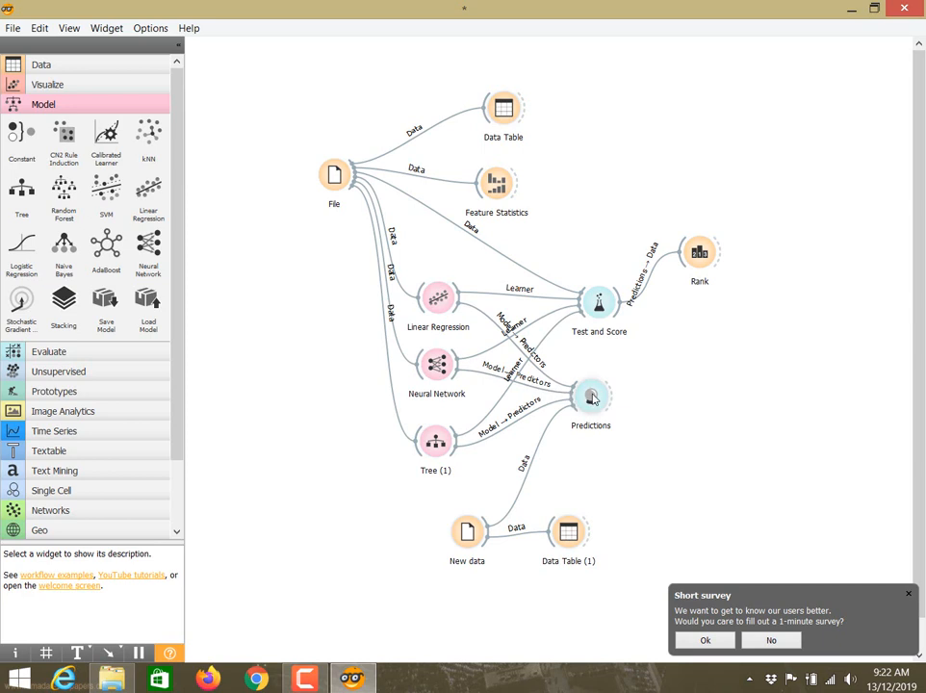
- Compare the three models' predictions for the new cases, and sort the Test and Score evaluation results by R2
double_click(593, 399)
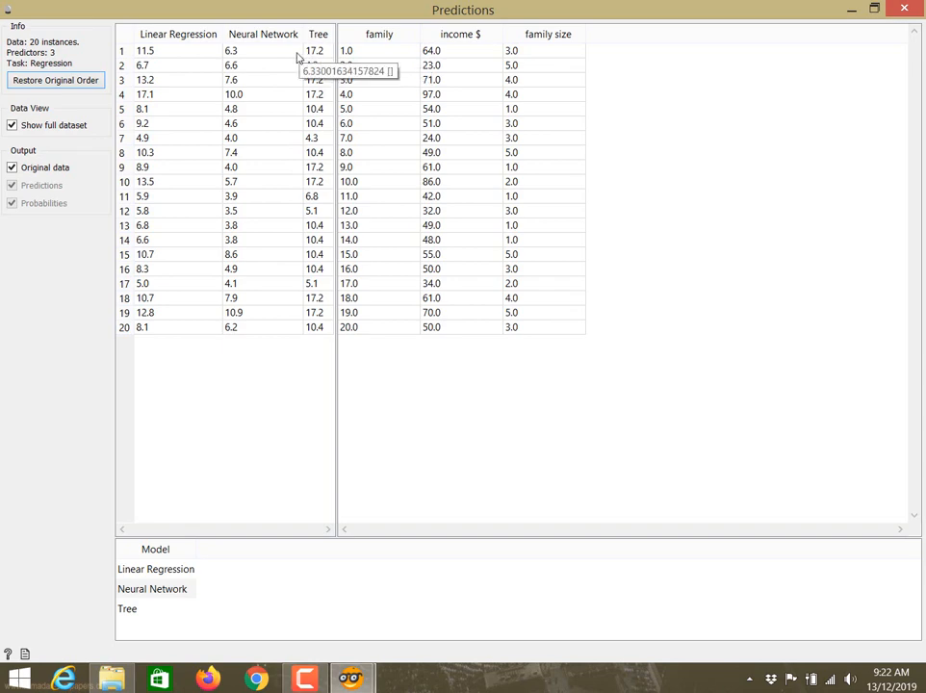
left_click(851, 8)
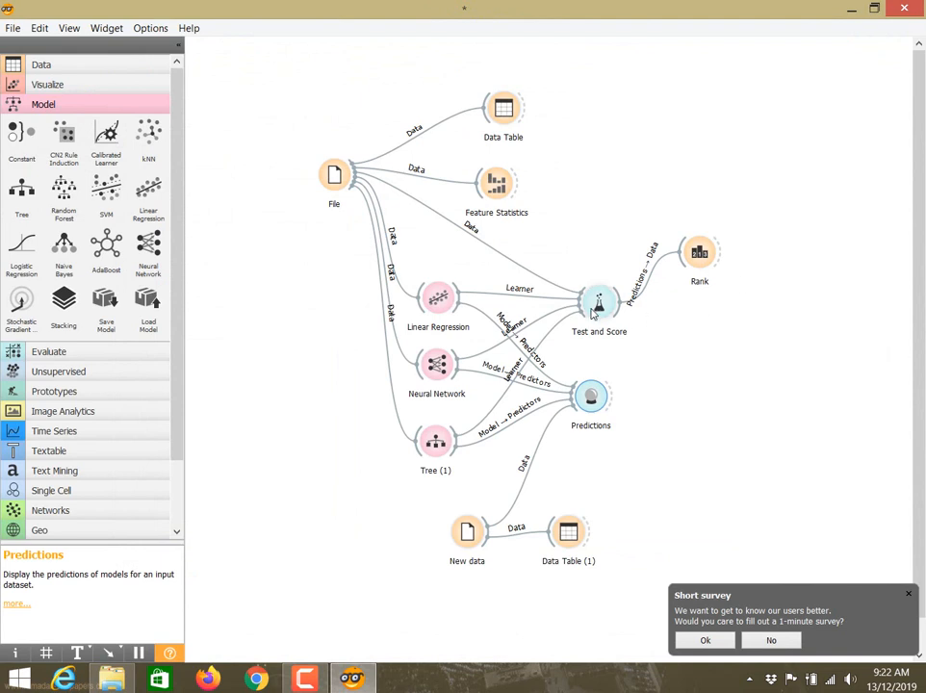
double_click(594, 308)
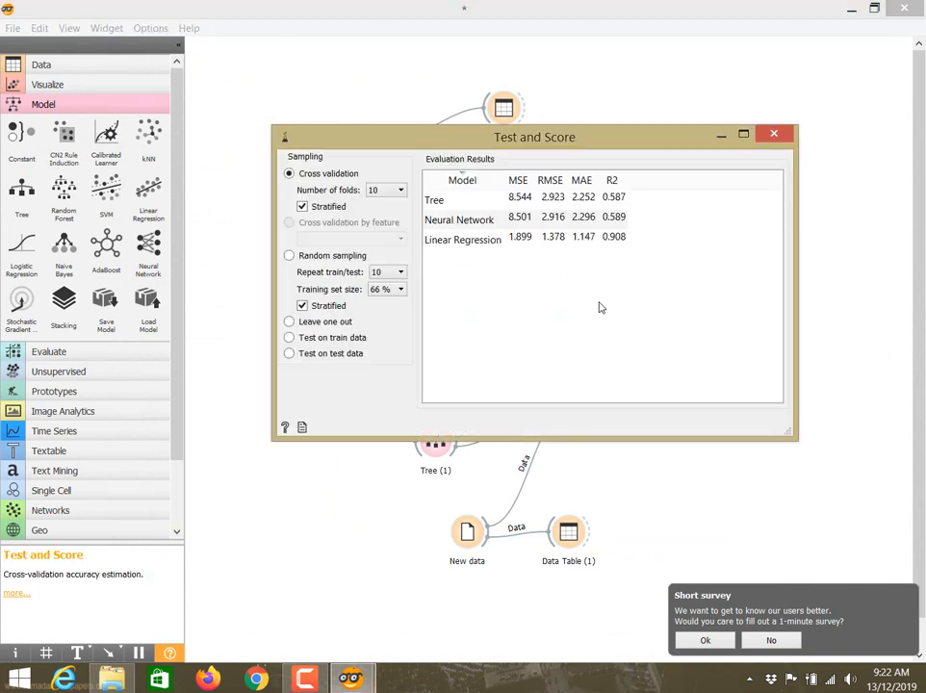
left_click(613, 180)
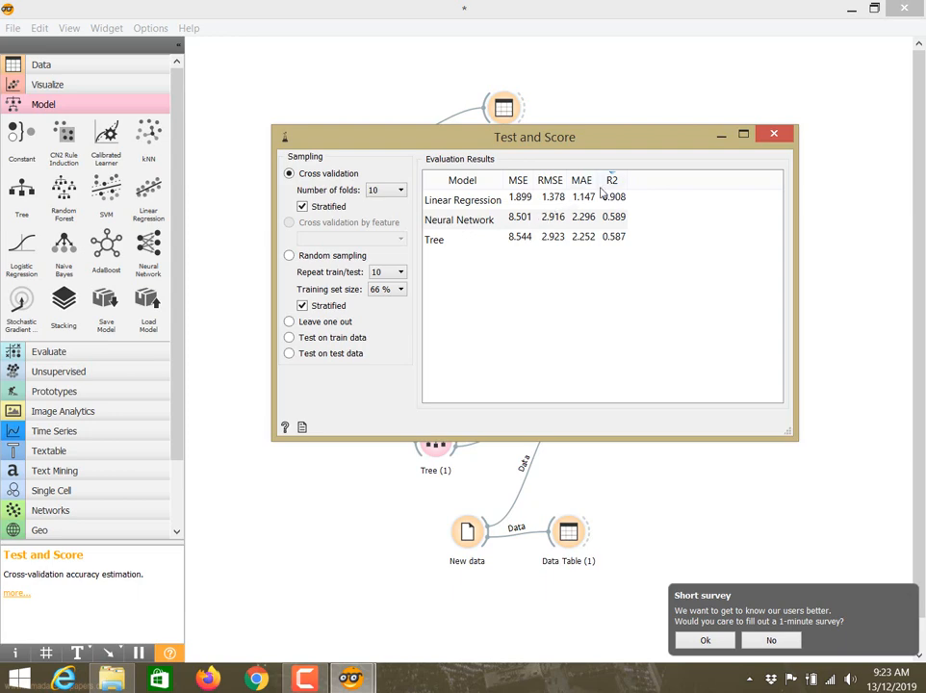
left_click(779, 137)
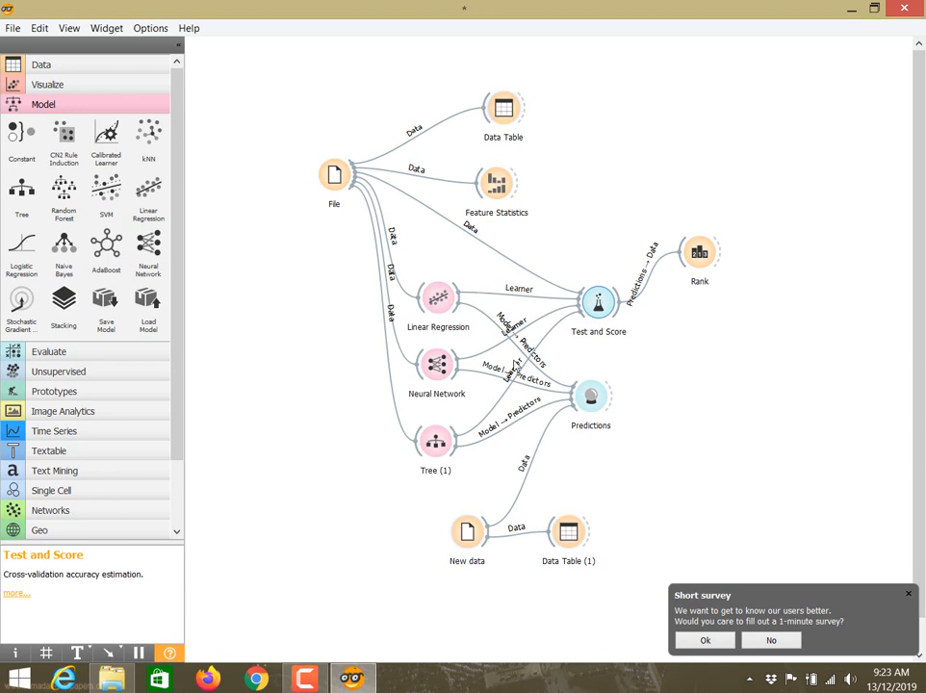
- Reopen Predictions to review the Linear Regression, Neural Network and Tree values for the new cases
left_click(595, 396)
double_click(595, 396)
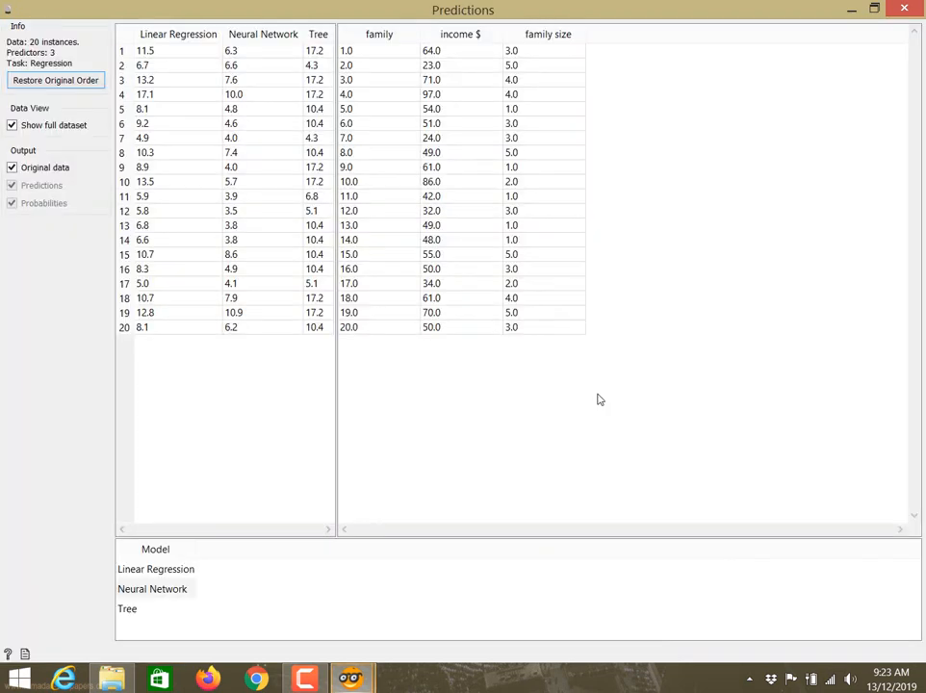